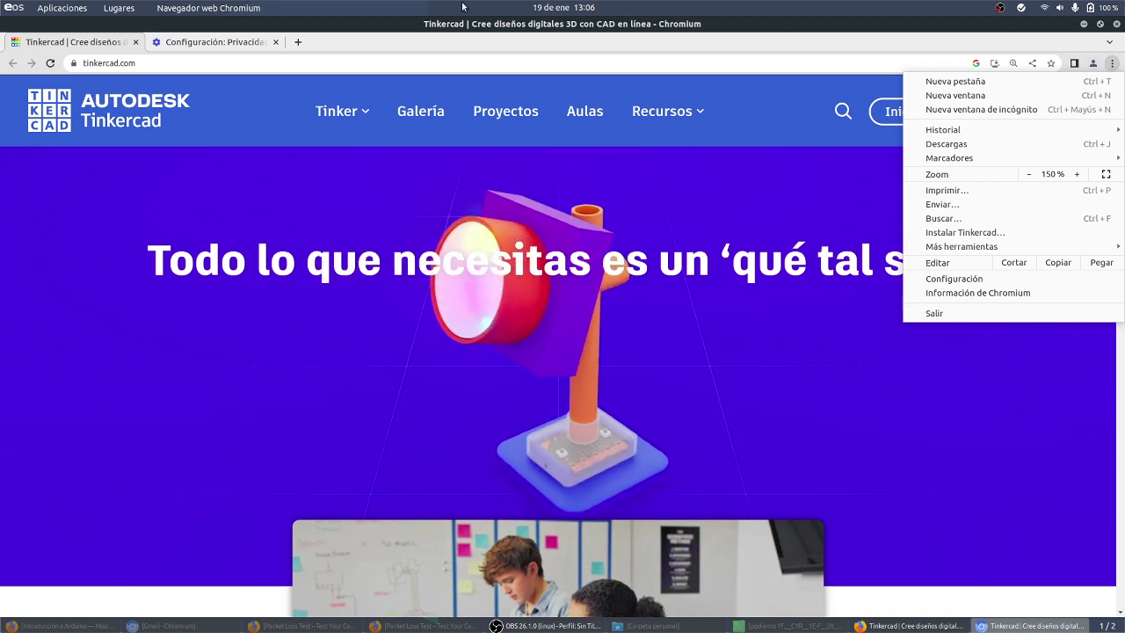
# Step: Open Chromium's Privacidad y seguridad settings page
pyautogui.click(556, 39)
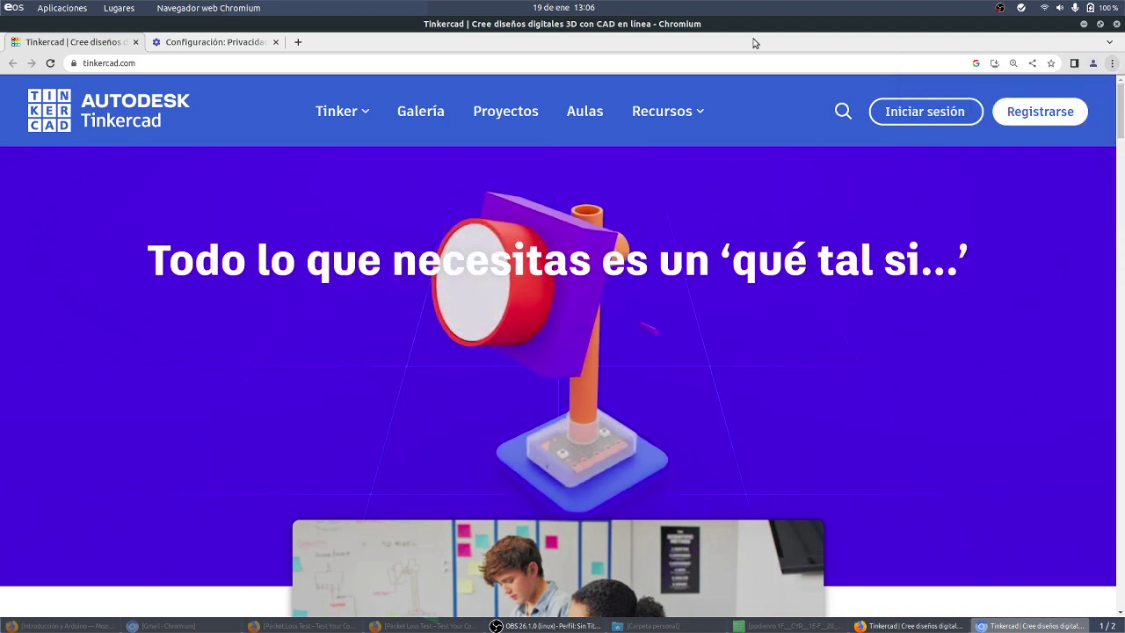
pyautogui.click(1112, 64)
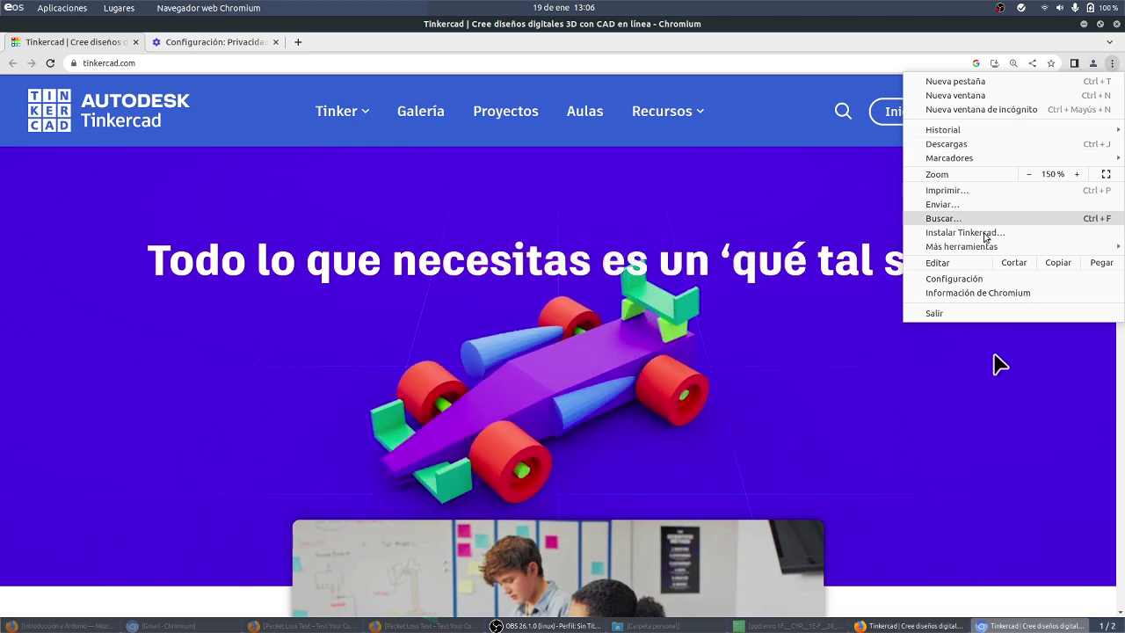
pyautogui.click(952, 278)
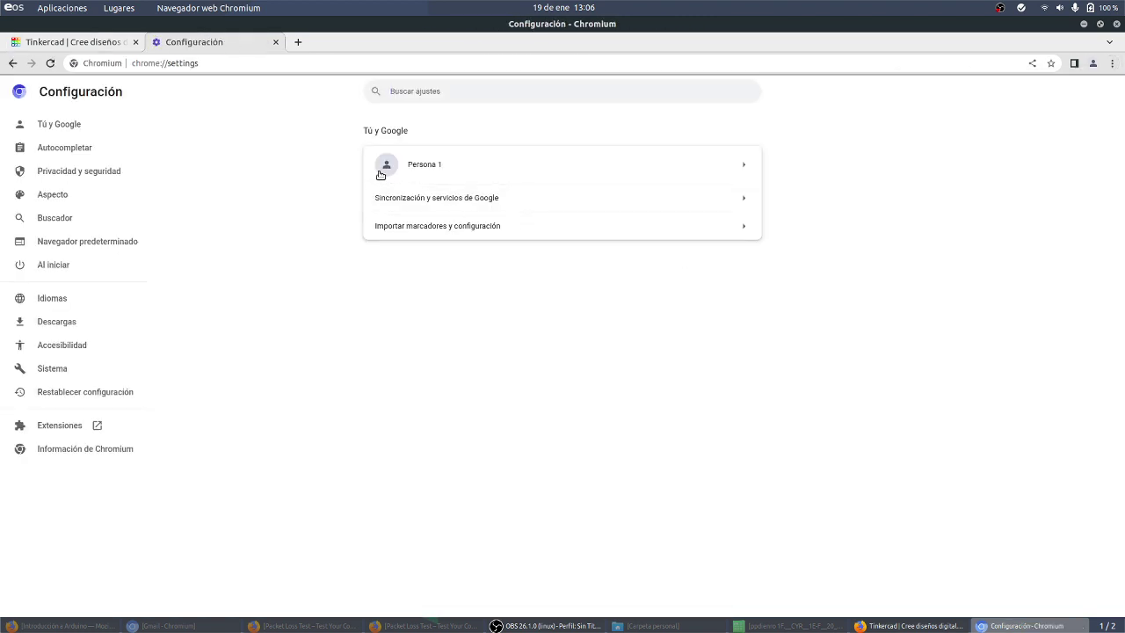
pyautogui.click(81, 178)
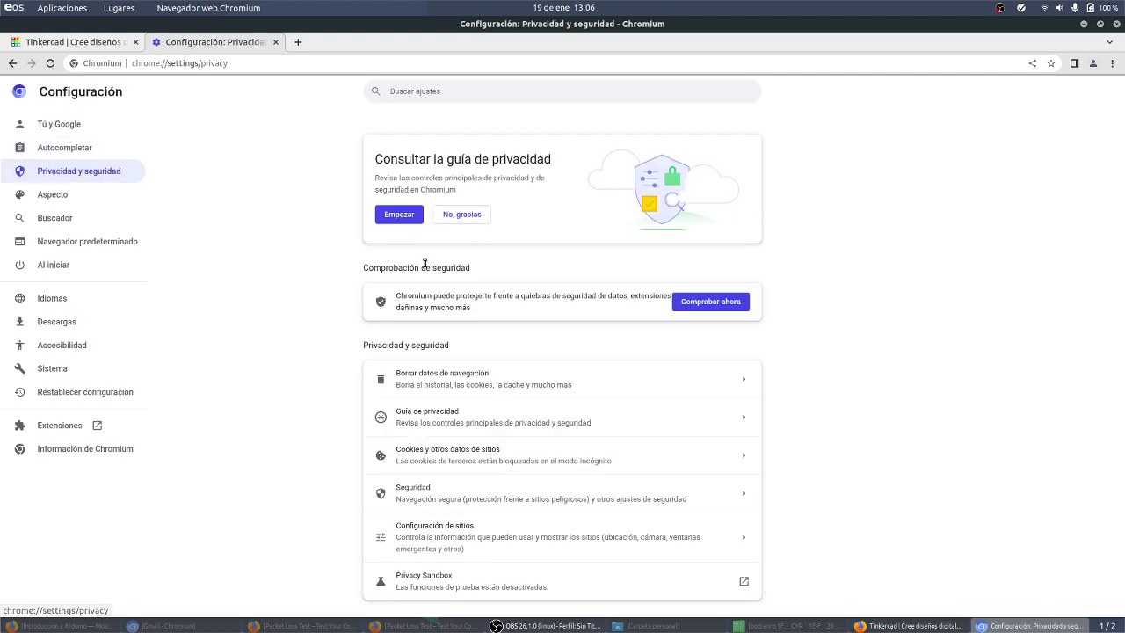
# Step: Cancel the Borrar datos de navegación dialog without clearing data, then return to Tinkercad
pyautogui.click(477, 384)
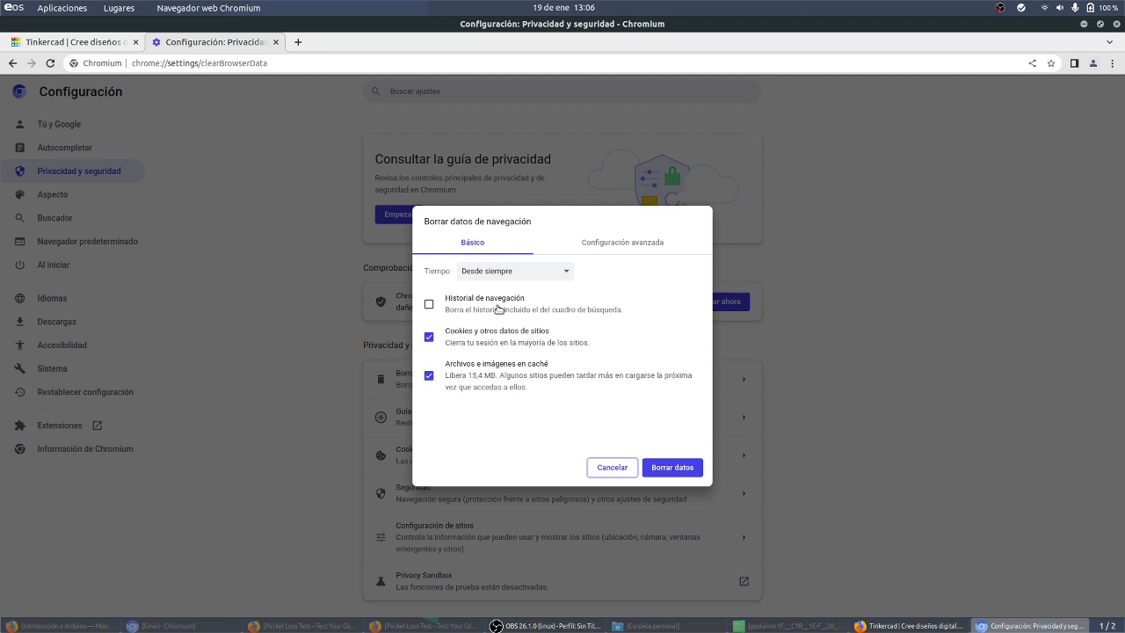
pyautogui.click(612, 467)
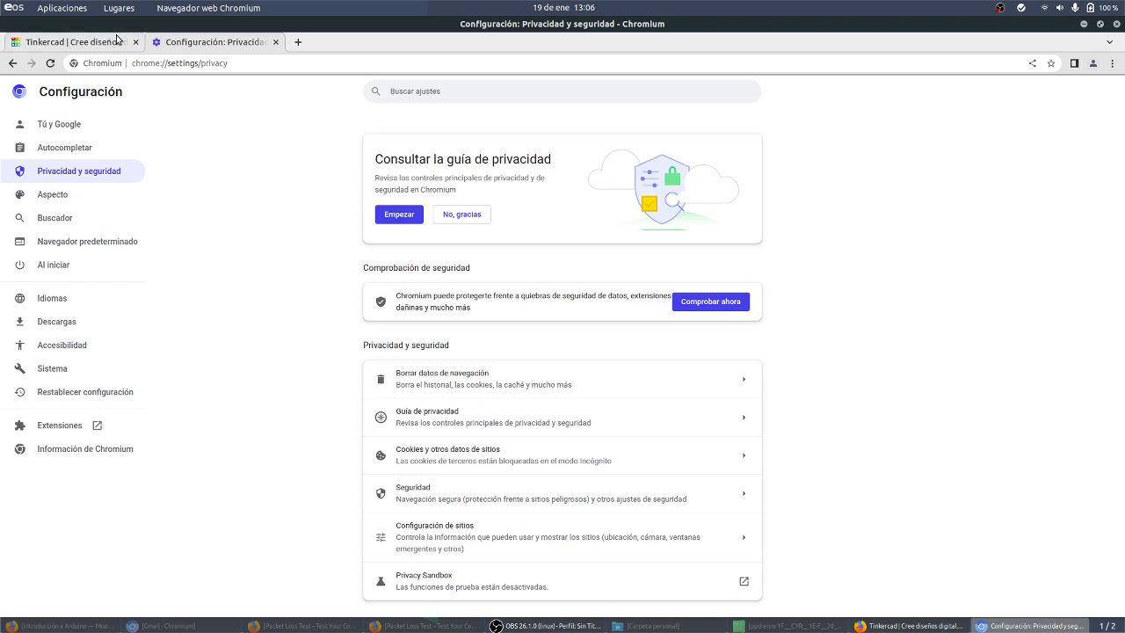
pyautogui.click(117, 38)
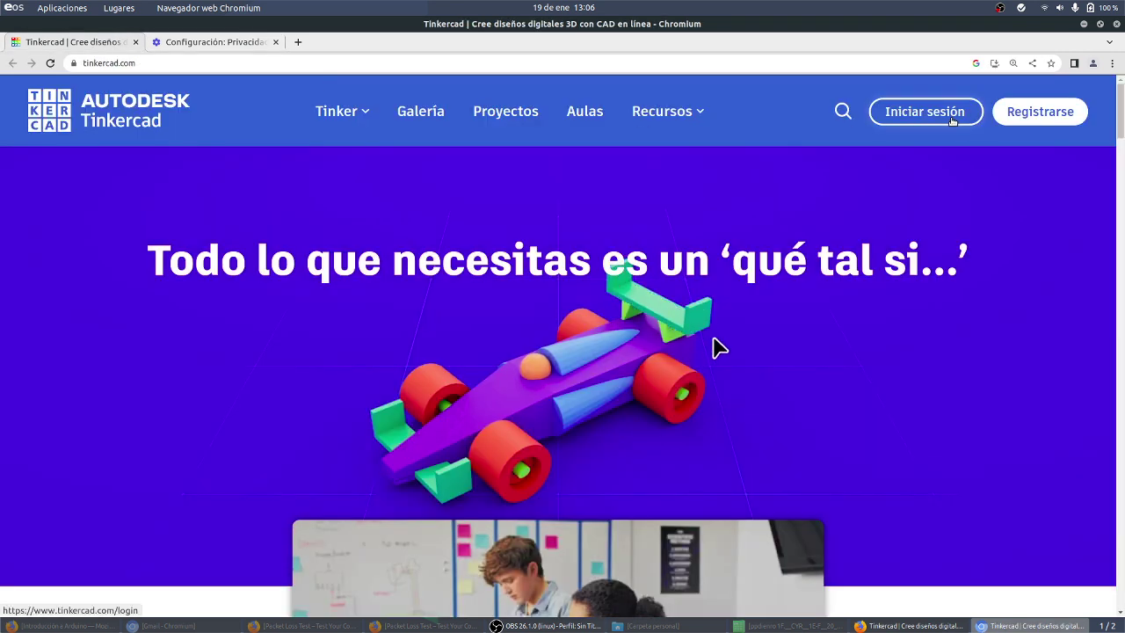
# Step: Choose Tinkercad sign-in for personal accounts with Google
pyautogui.click(951, 118)
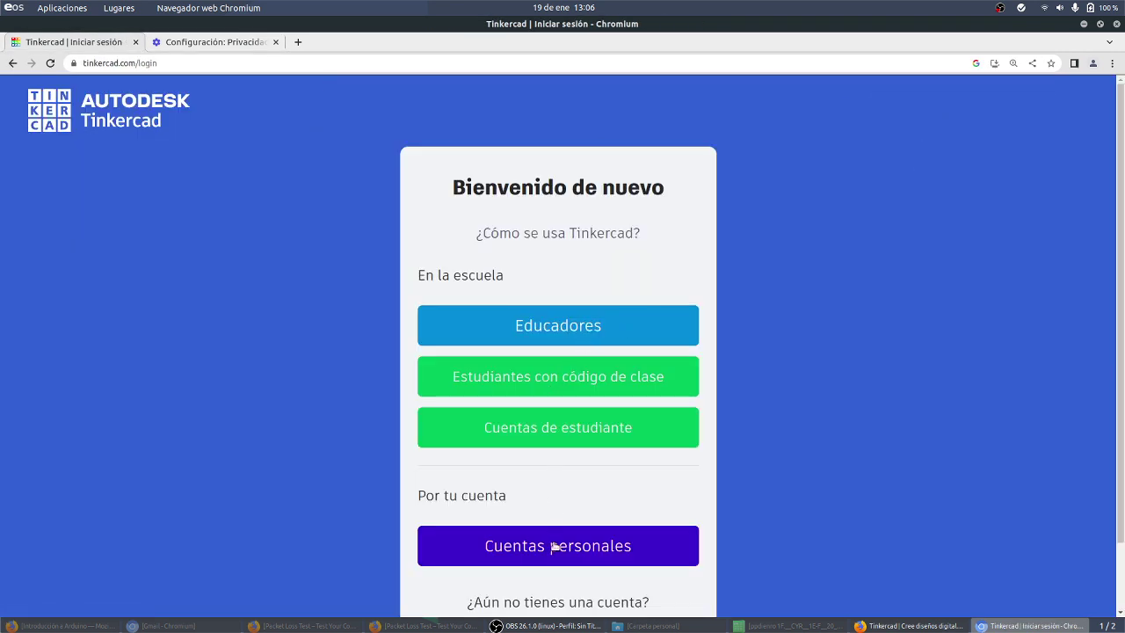
pyautogui.click(555, 546)
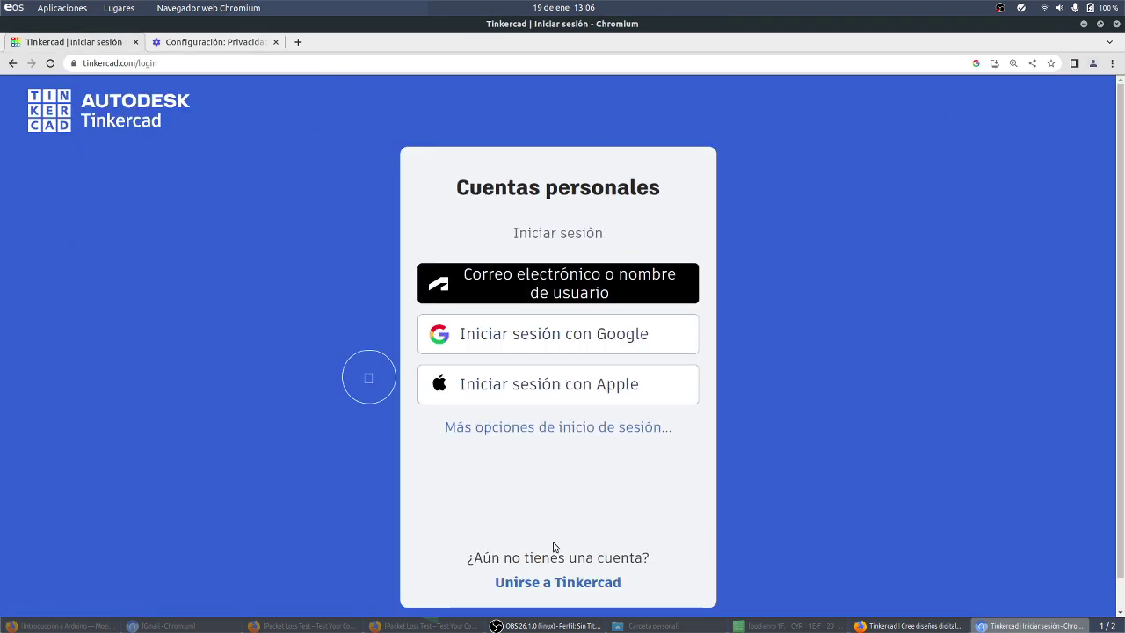
pyautogui.click(560, 339)
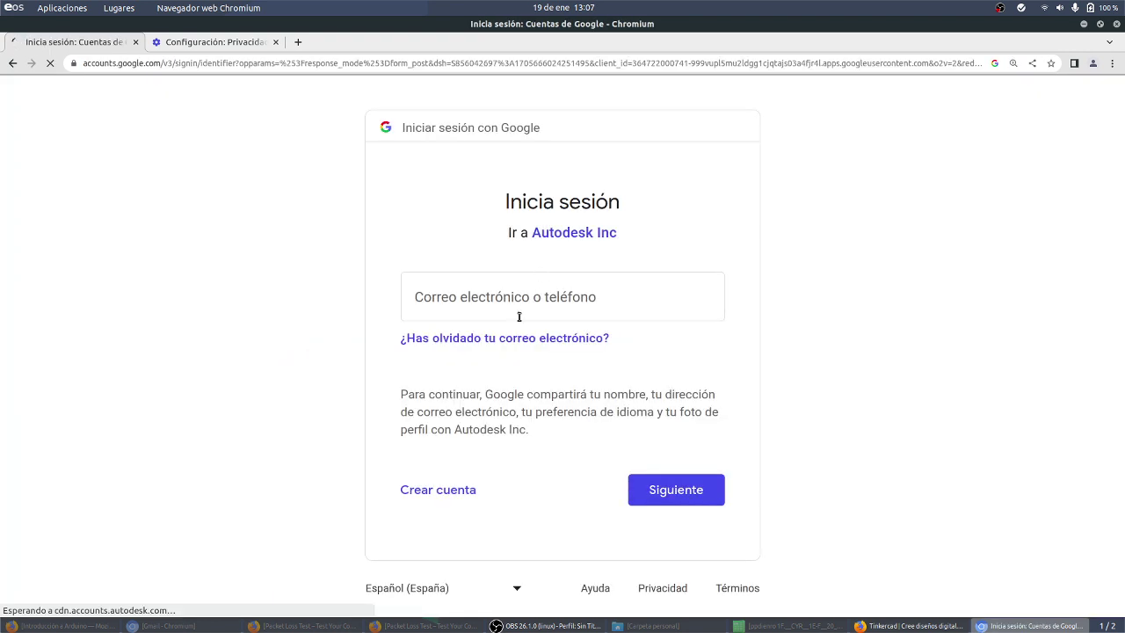
# Step: Enter the Google account e-mail and password, confirming each with Siguiente
pyautogui.click(516, 313)
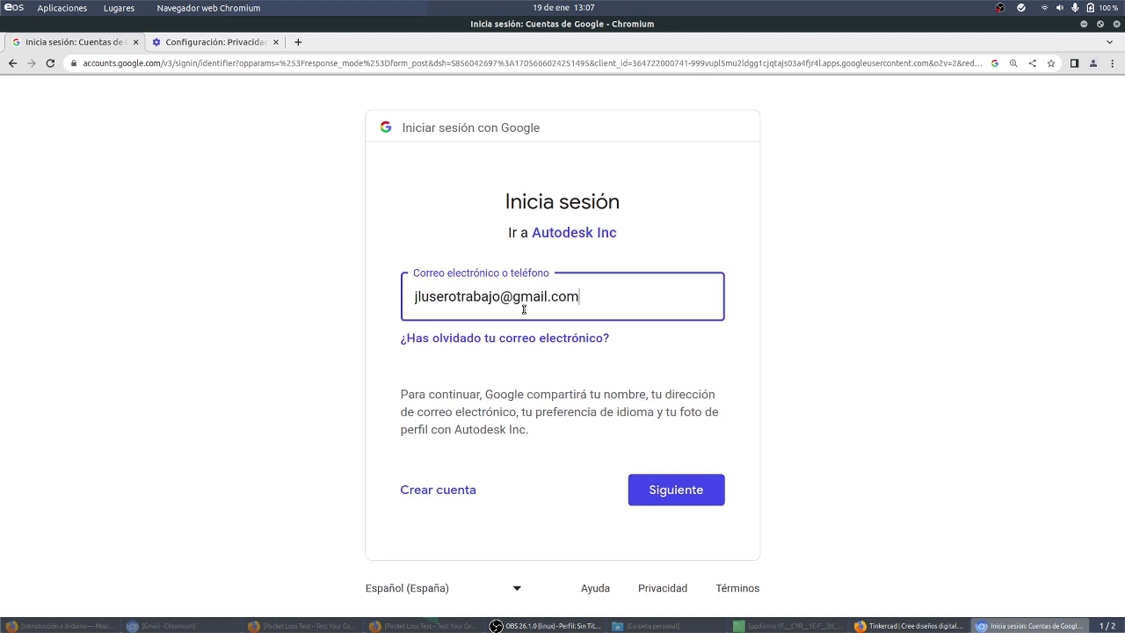
pyautogui.click(675, 492)
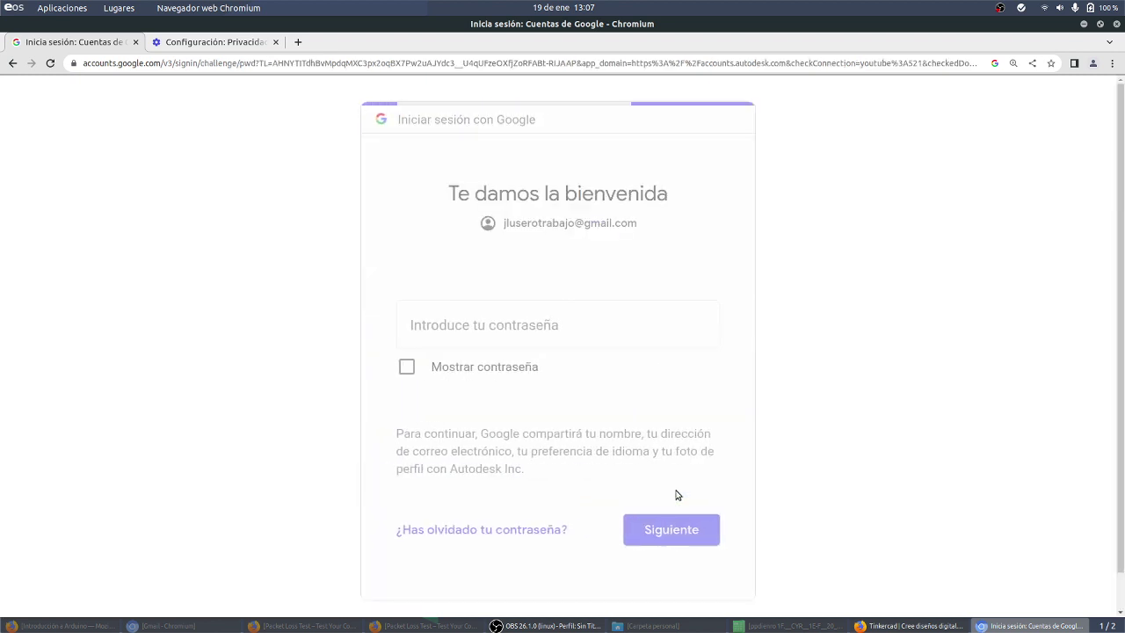
pyautogui.write('•')
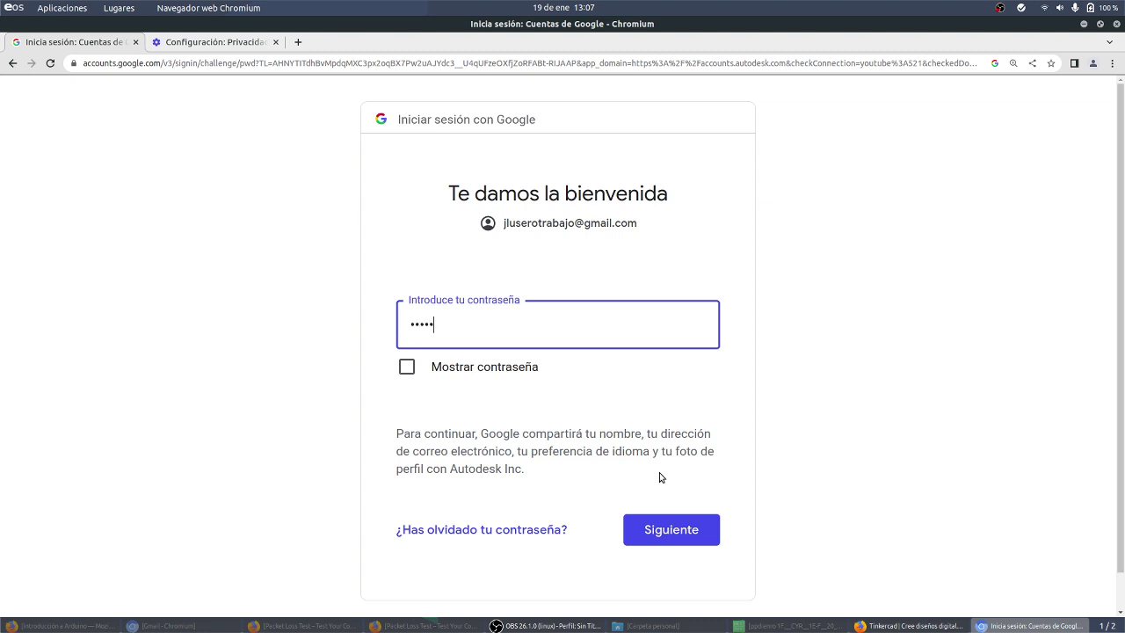
pyautogui.click(701, 529)
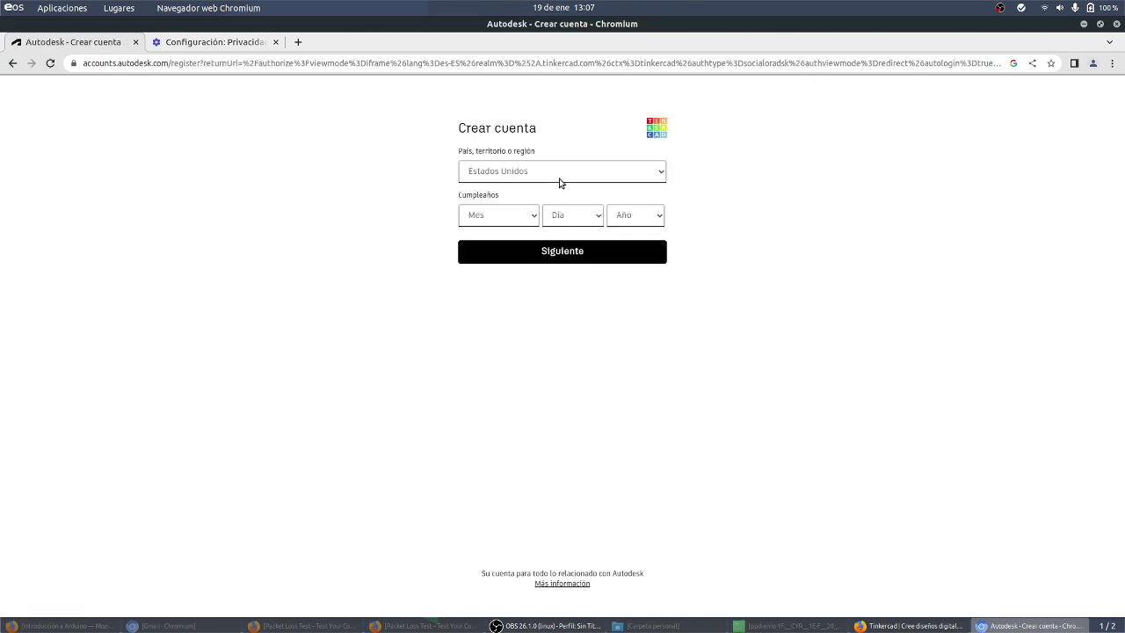
# Step: Set the country to España and pick the birth month, day and year
pyautogui.click(559, 176)
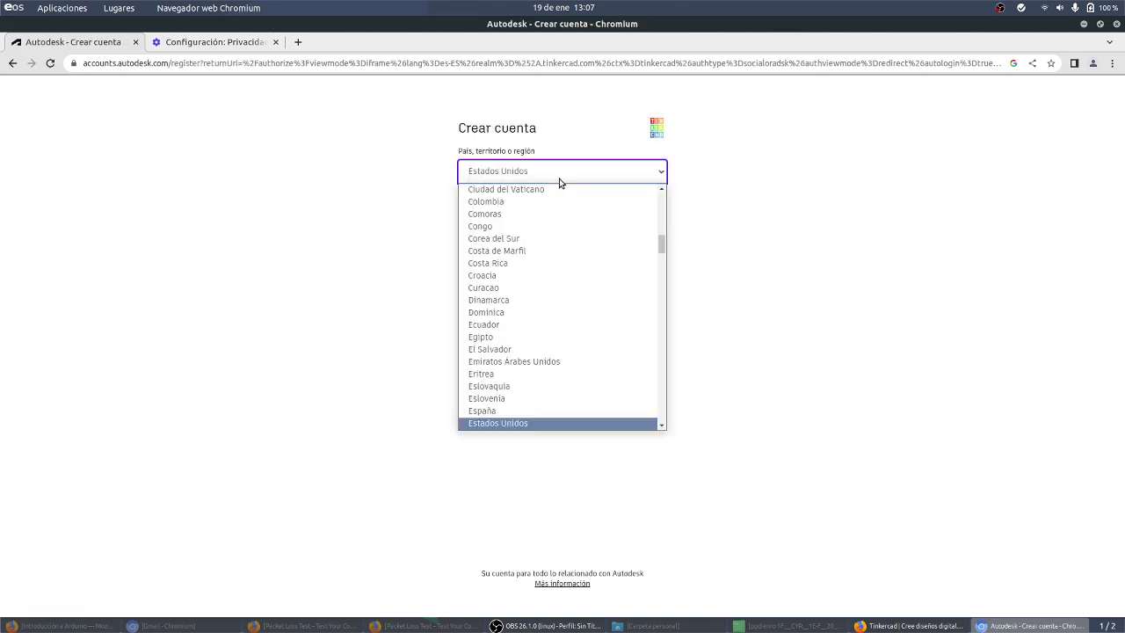
pyautogui.click(532, 411)
pyautogui.click(515, 218)
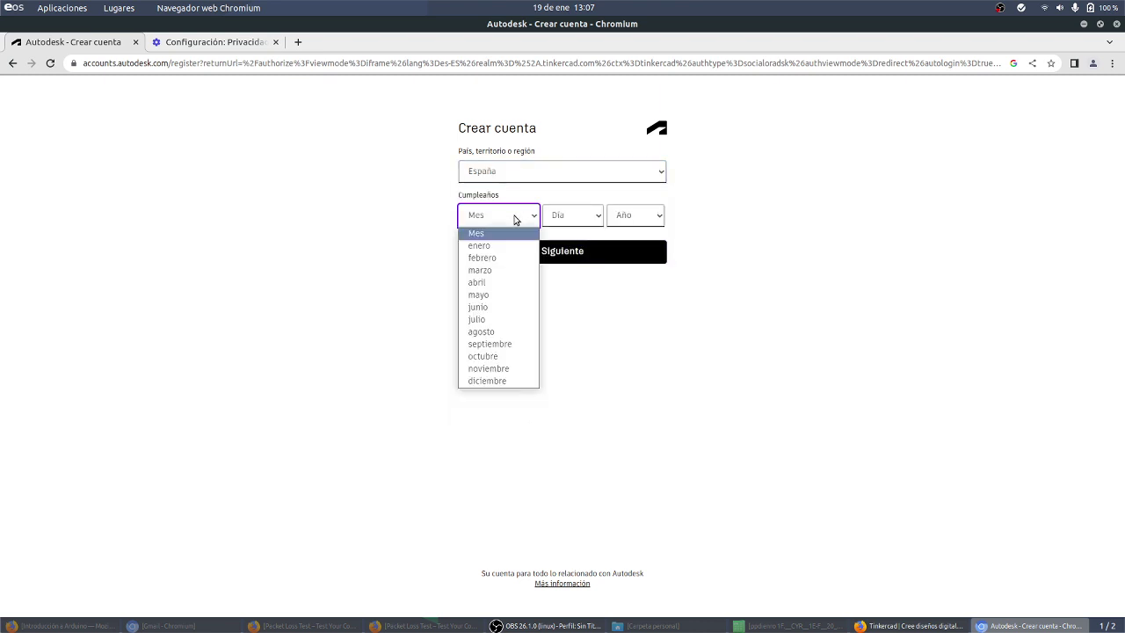
pyautogui.click(499, 351)
pyautogui.click(593, 223)
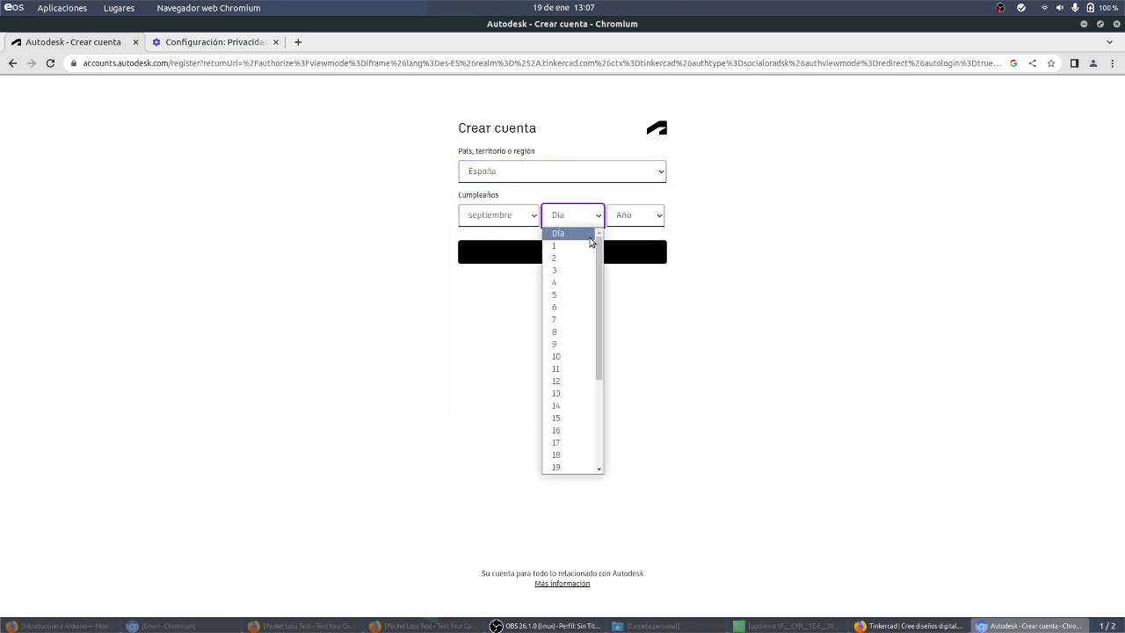
pyautogui.scroll(-2, 572, 426)
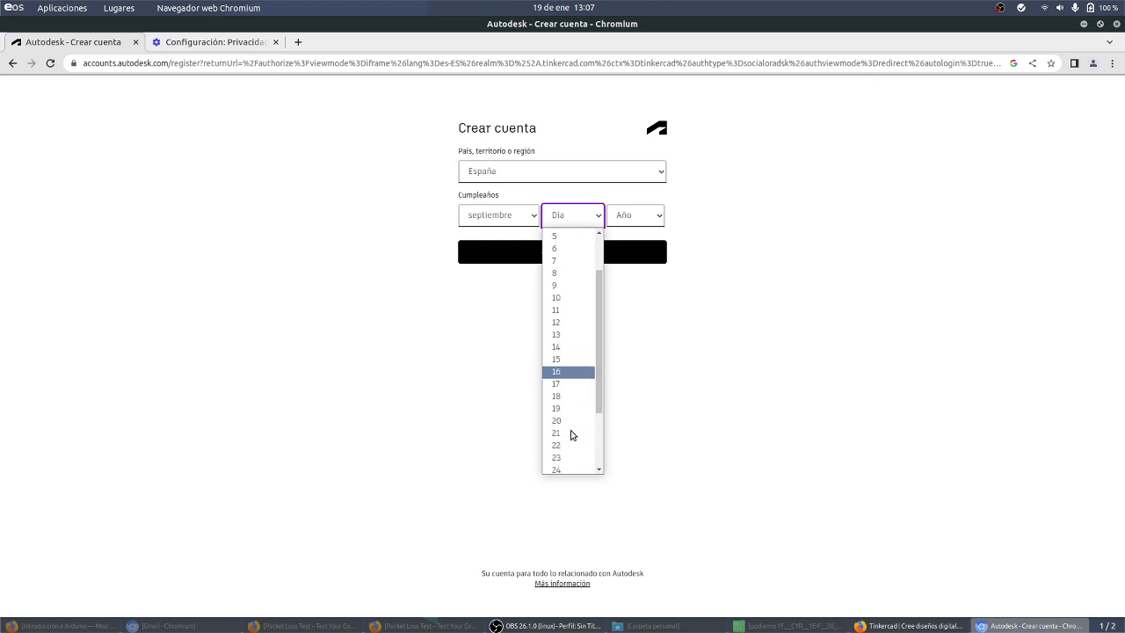
pyautogui.click(571, 418)
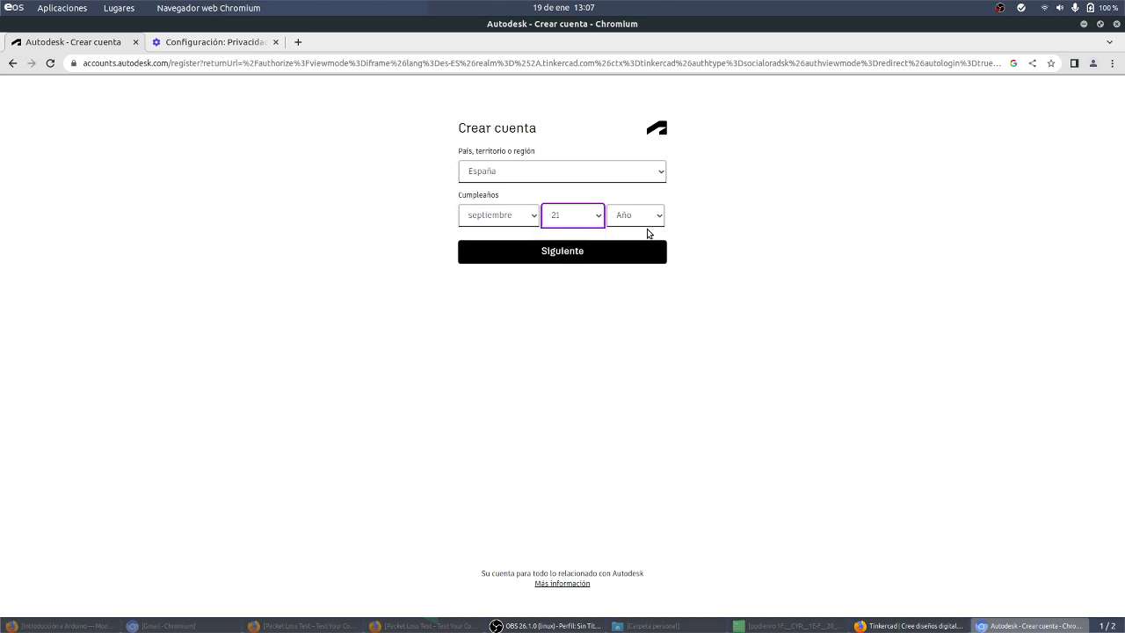
pyautogui.click(647, 220)
pyautogui.scroll(-3, 636, 329)
pyautogui.scroll(-5, 638, 331)
pyautogui.scroll(-2, 636, 328)
pyautogui.click(638, 387)
# Step: Submit the details, zoom the page to 150% and accept the terms
pyautogui.click(600, 261)
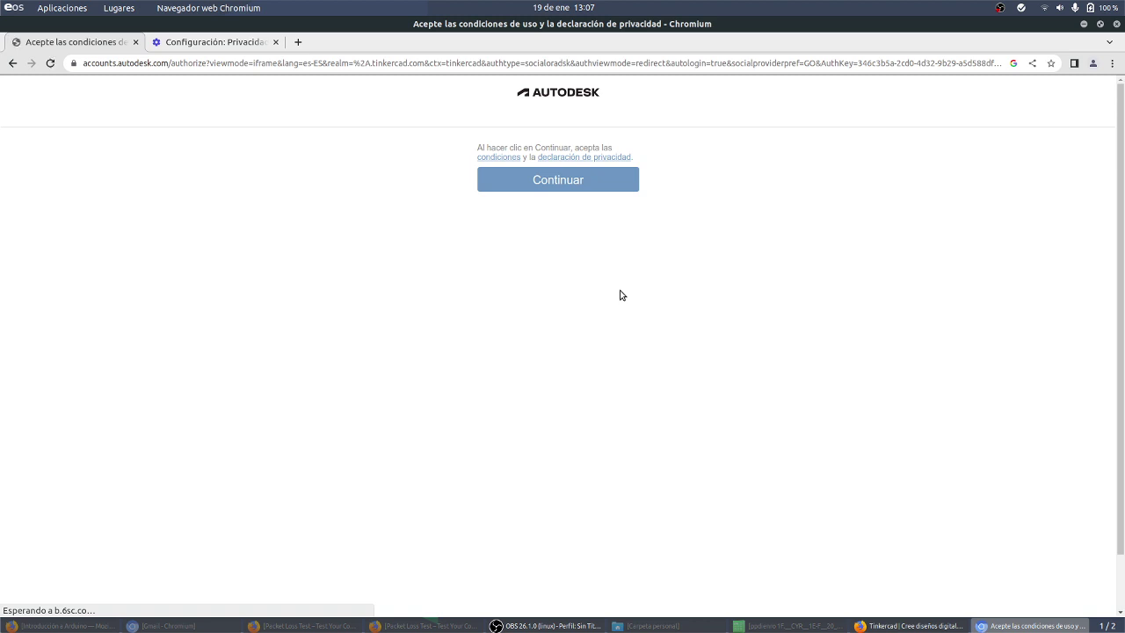
pyautogui.hotkey('ctrl', '+')
pyautogui.hotkey('ctrl', '+')
pyautogui.hotkey('ctrl', '+')
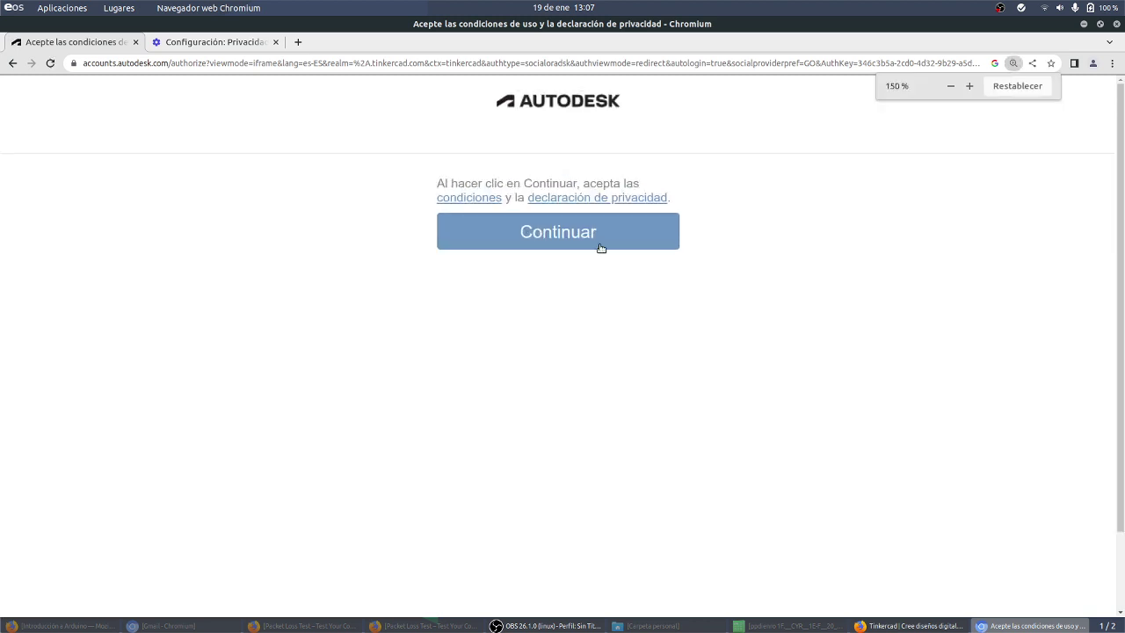
pyautogui.click(597, 236)
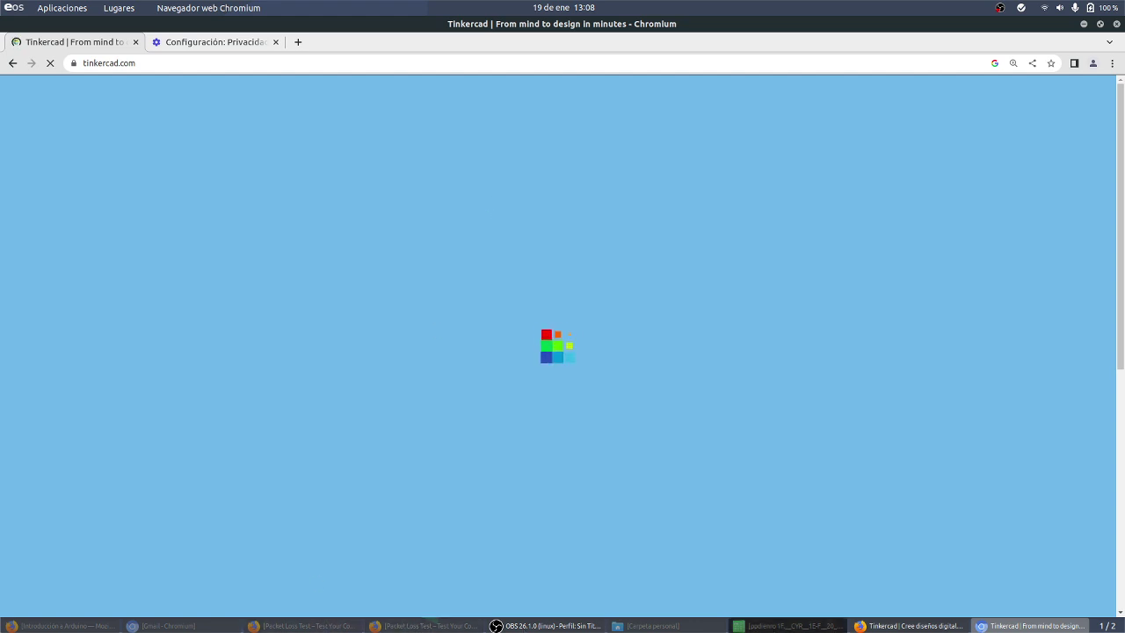
# Step: In Firefox, start Tinkercad's personal-account sign-in
pyautogui.click(901, 626)
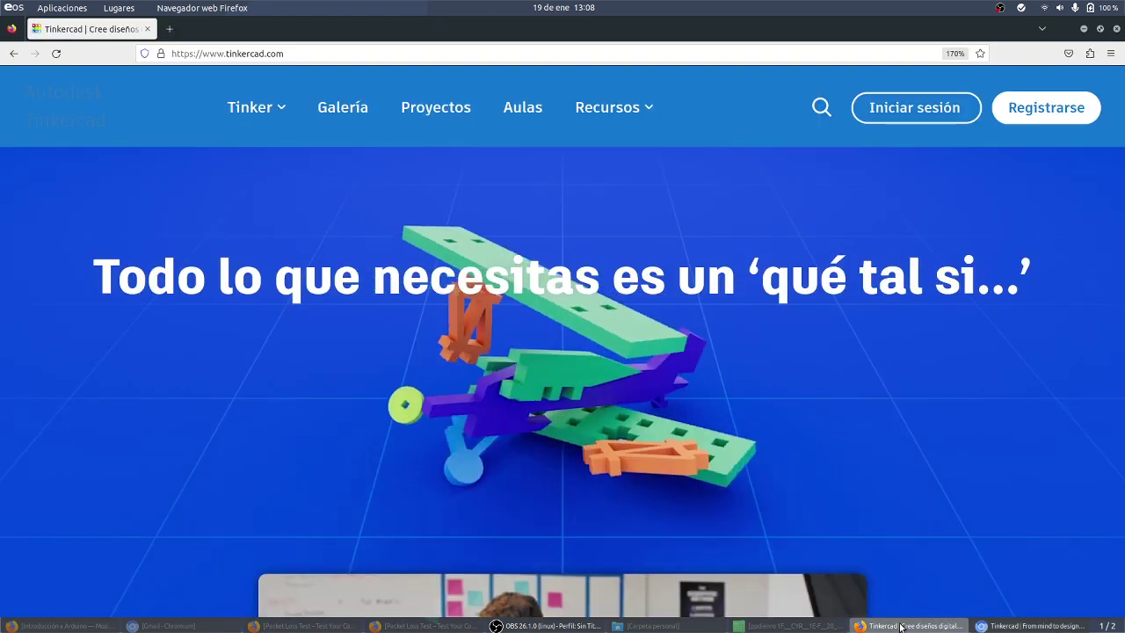
pyautogui.click(904, 98)
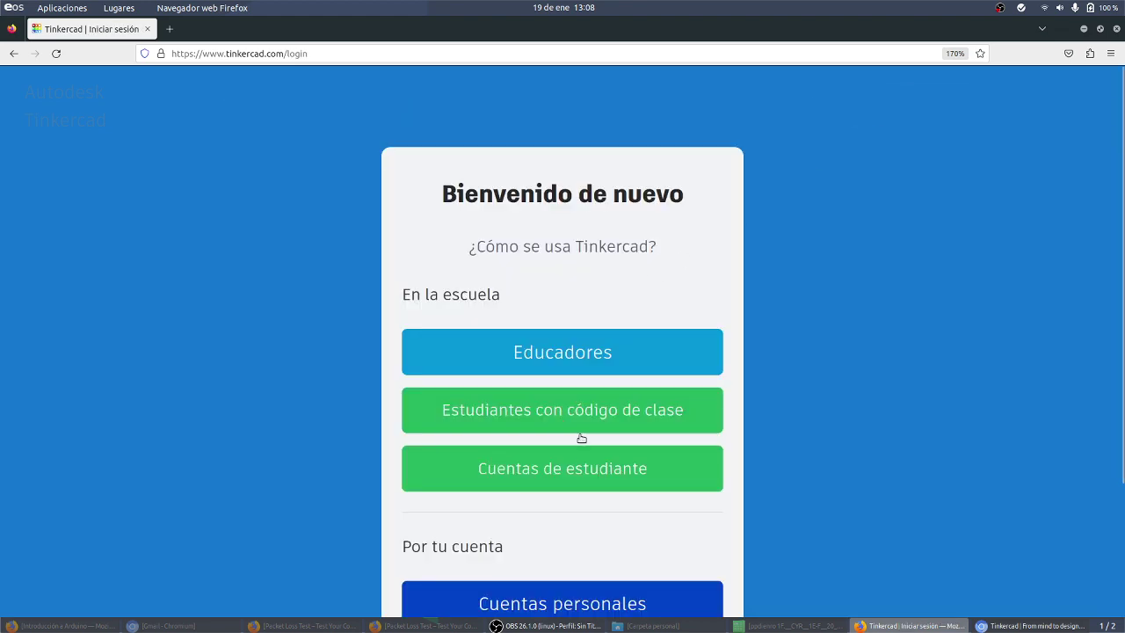
pyautogui.scroll(-2, 581, 454)
pyautogui.click(575, 477)
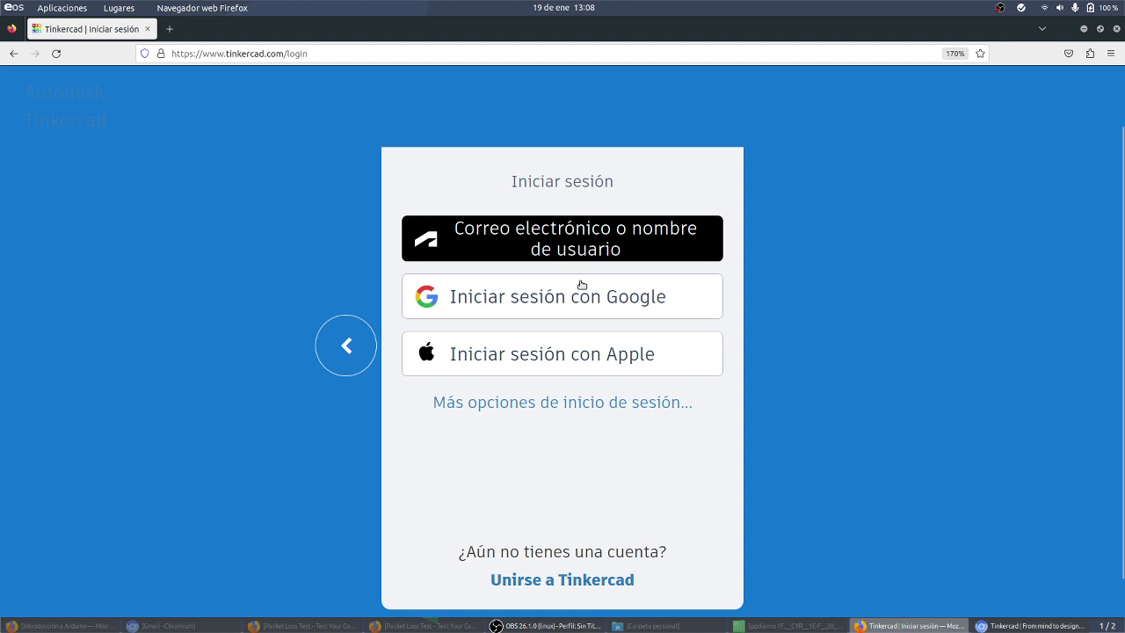
pyautogui.click(580, 288)
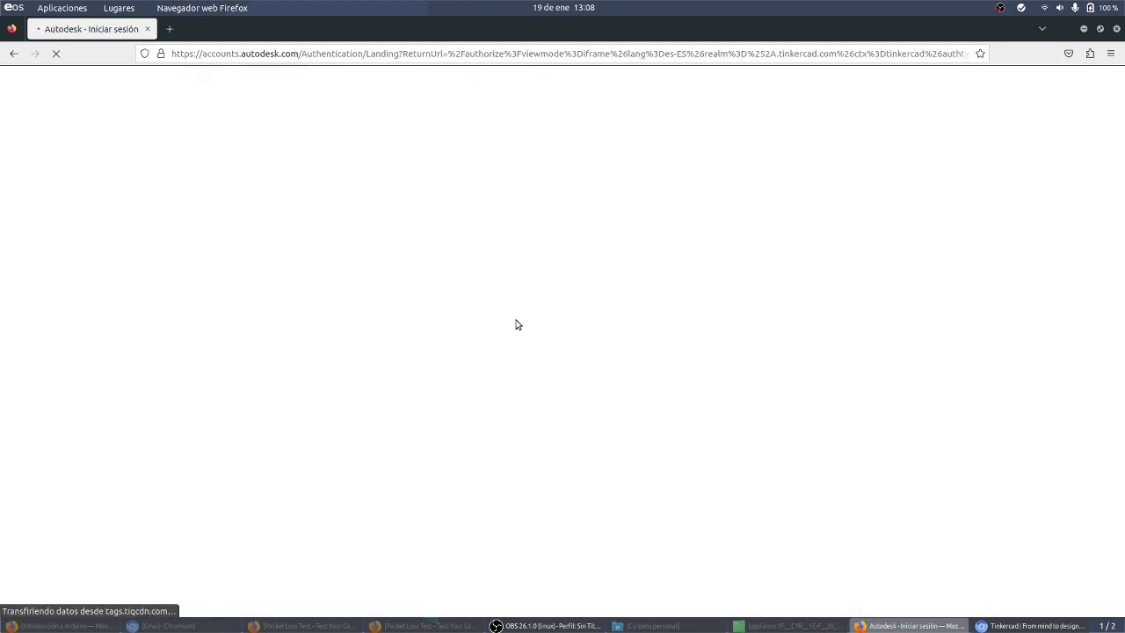
# Step: Accept the cookie notice in Chromium's Tinkercad and shuffle between taskbar windows
pyautogui.click(1041, 625)
pyautogui.click(937, 563)
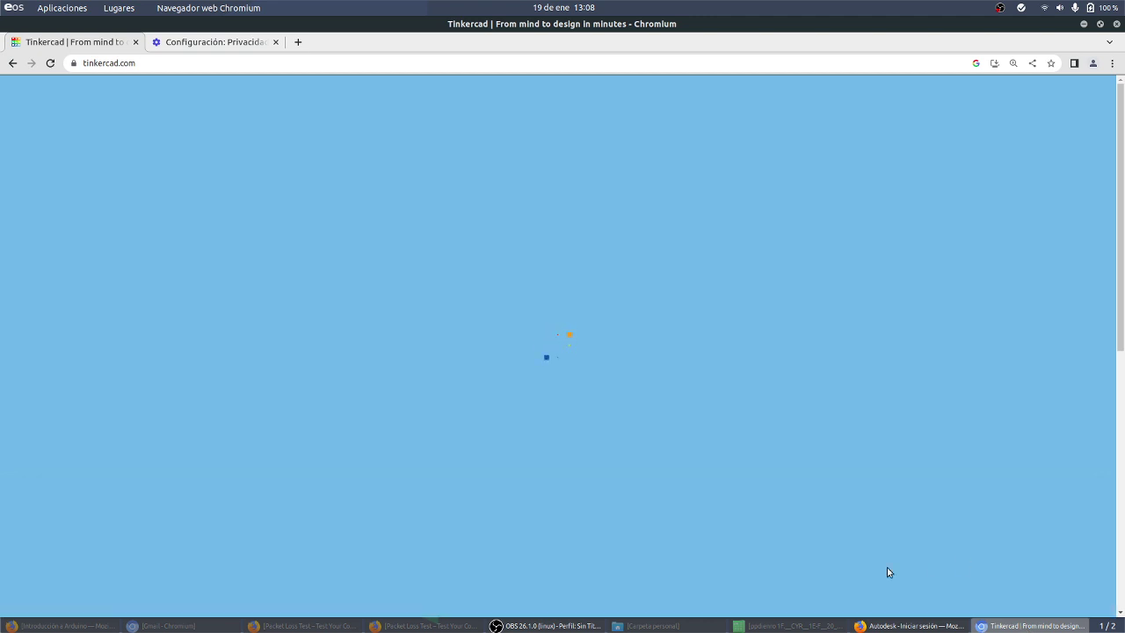
pyautogui.click(423, 625)
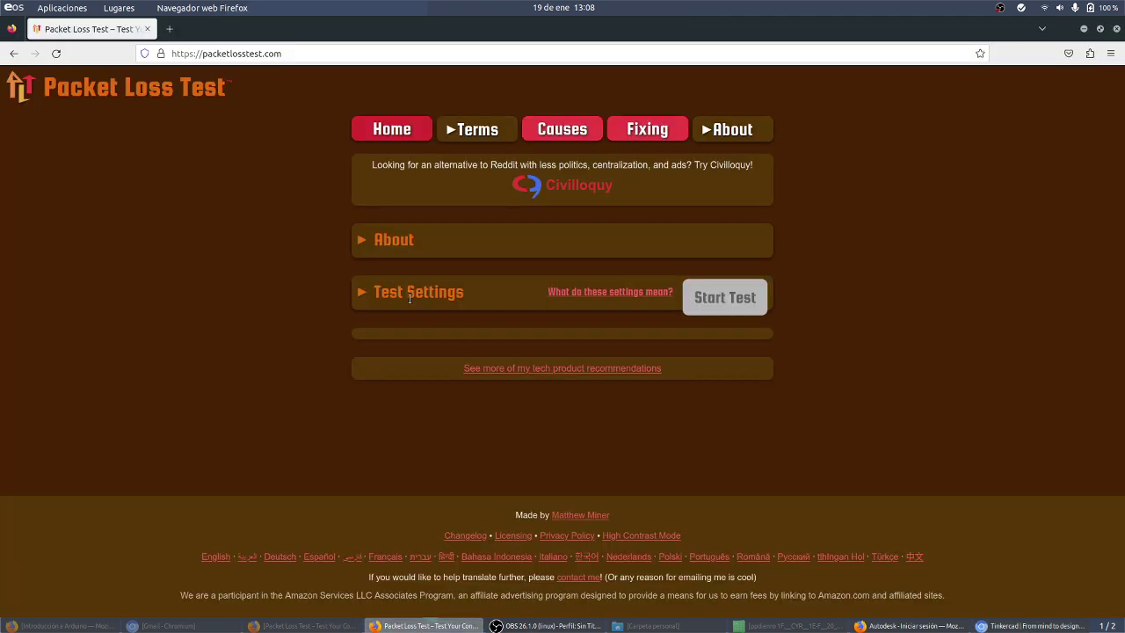
pyautogui.click(251, 626)
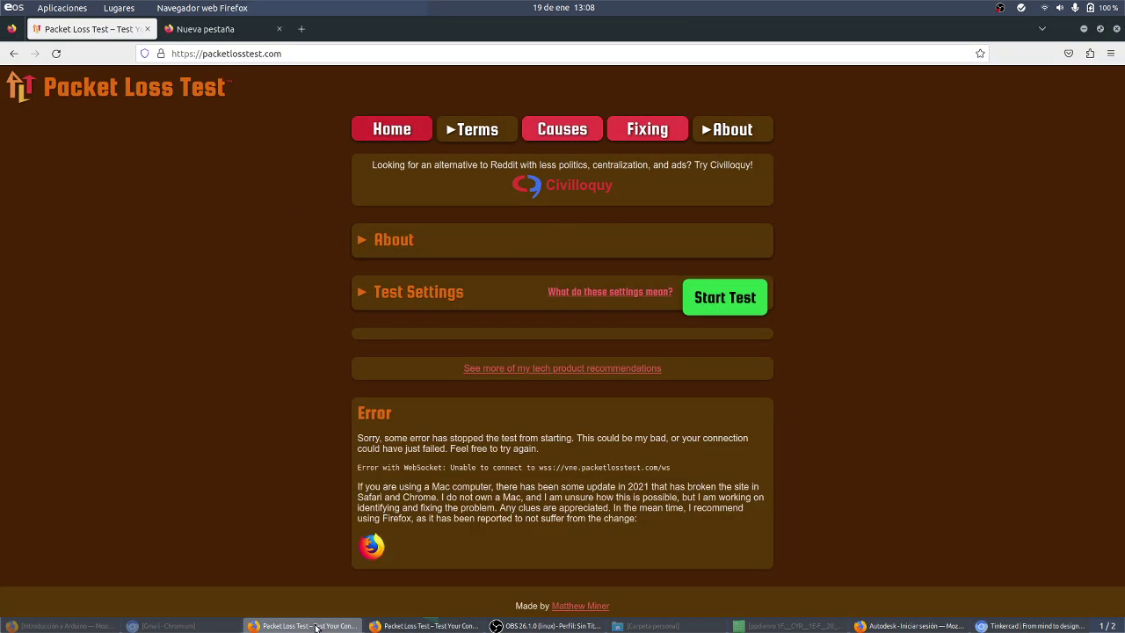
pyautogui.click(250, 625)
pyautogui.click(66, 626)
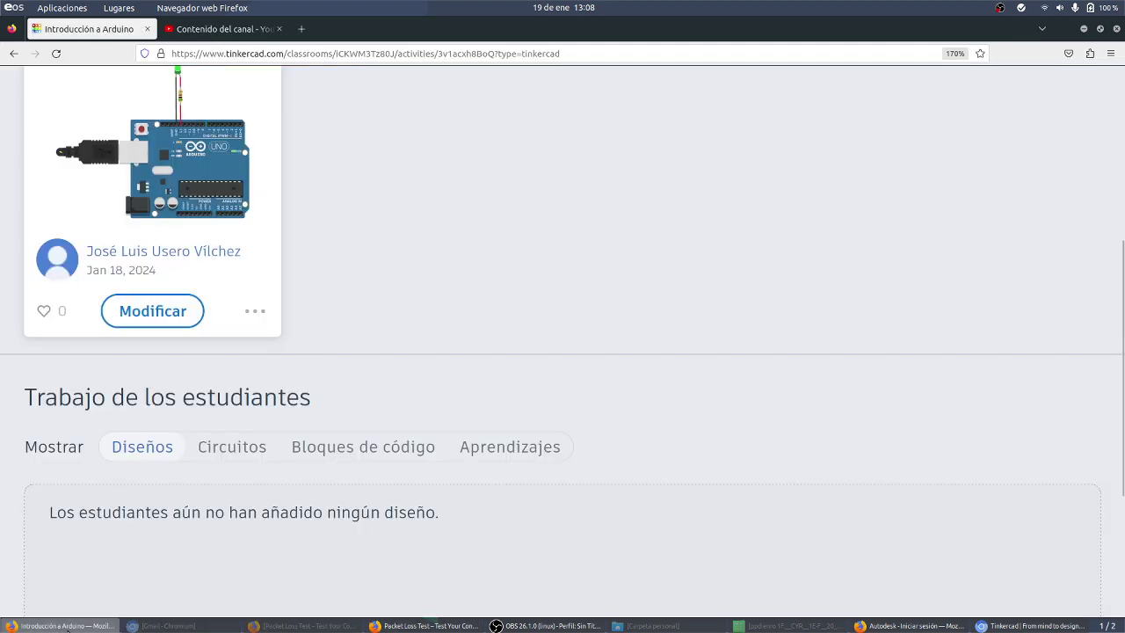
pyautogui.click(424, 625)
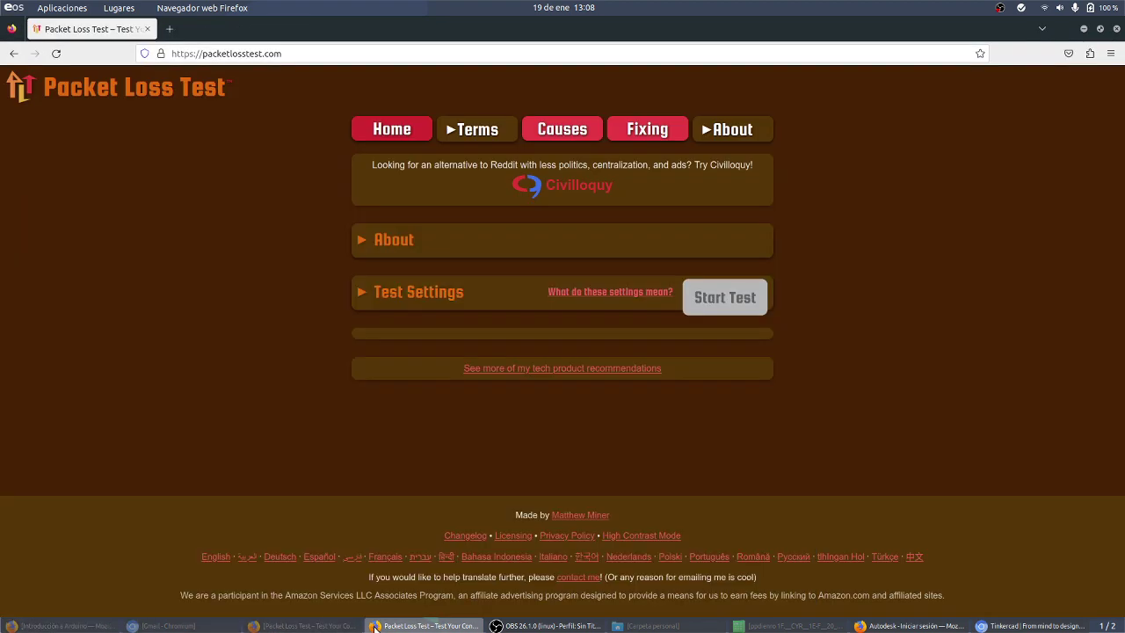
# Step: Pick the saved Google account for the Autodesk sign-in, then go back to Chromium
pyautogui.click(909, 625)
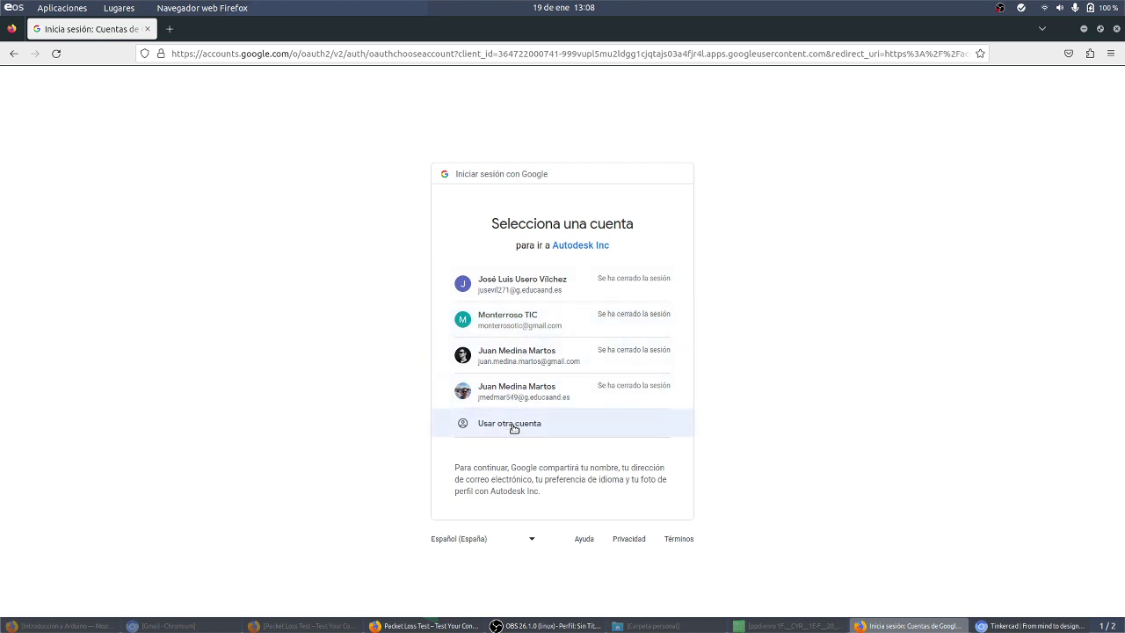
pyautogui.click(523, 327)
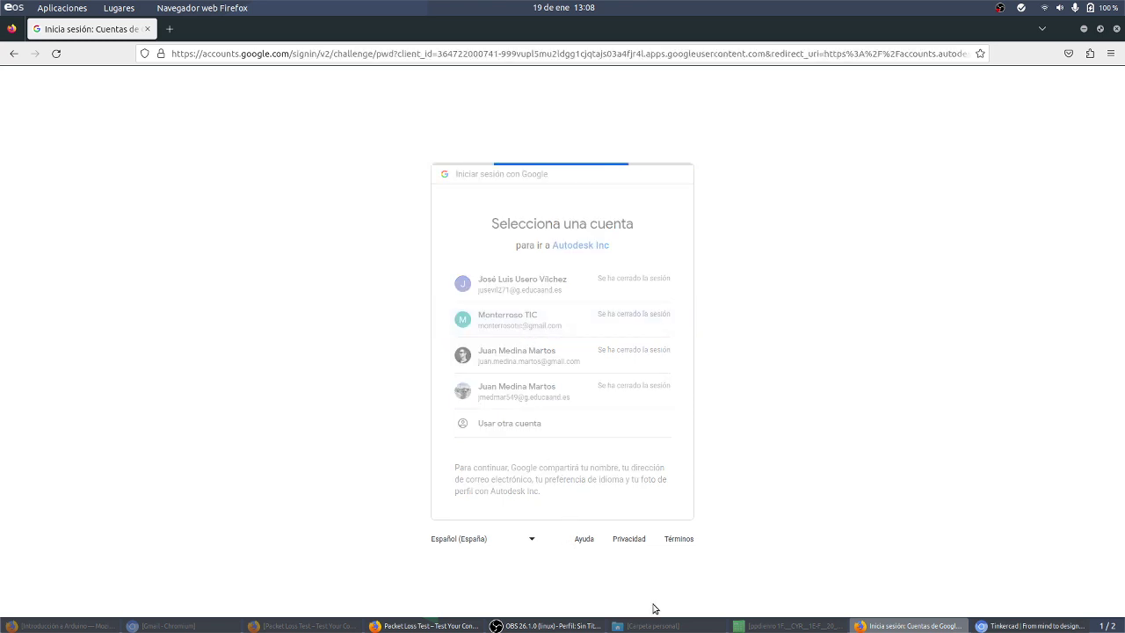
pyautogui.click(1028, 626)
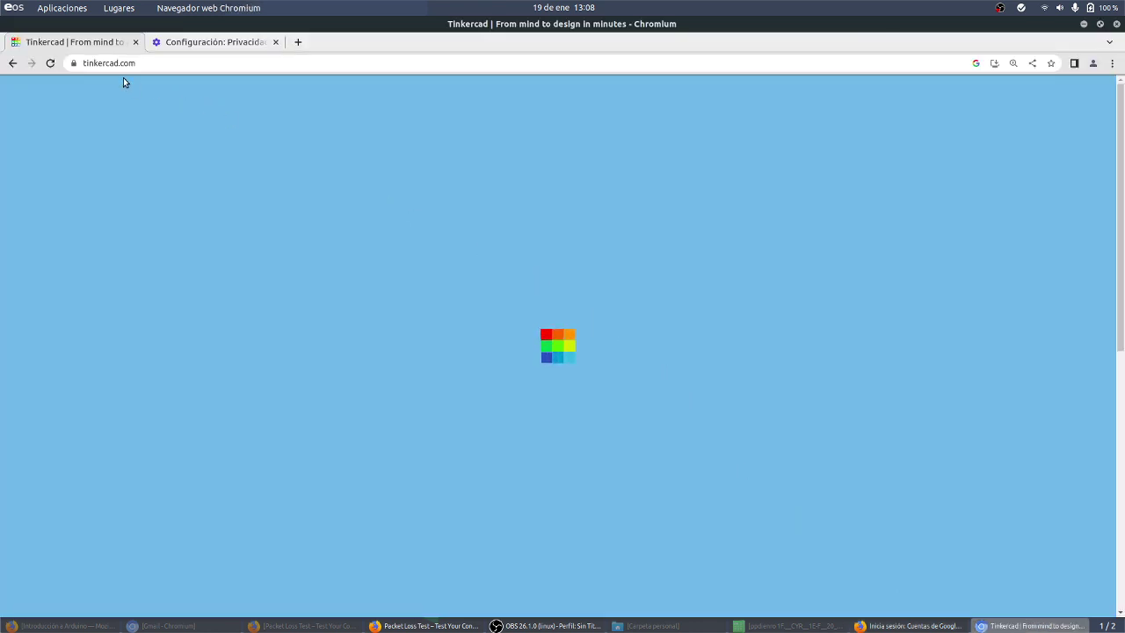
# Step: Reload Tinkercad and sign in via Cuentas personales with Google to reach Tus diseños
pyautogui.click(51, 63)
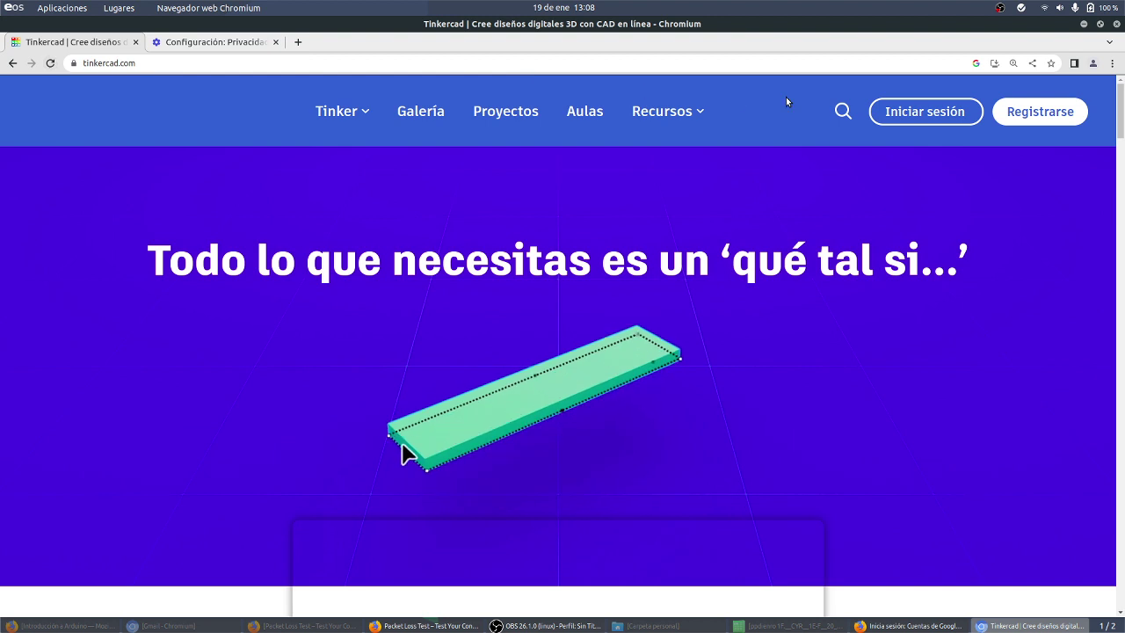
pyautogui.click(925, 111)
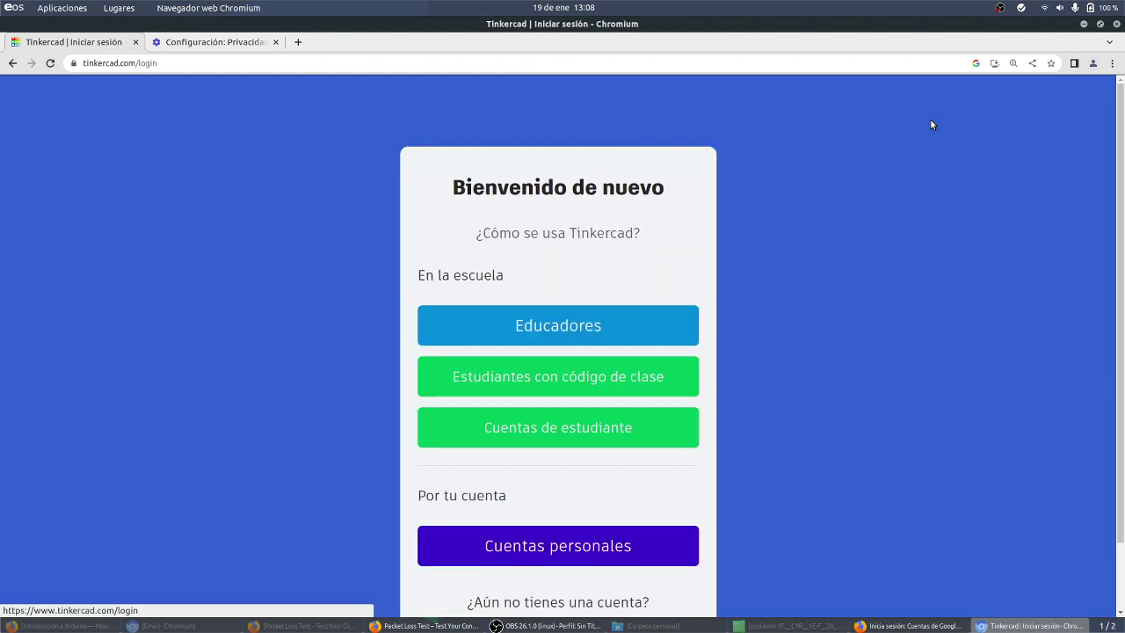
pyautogui.click(560, 563)
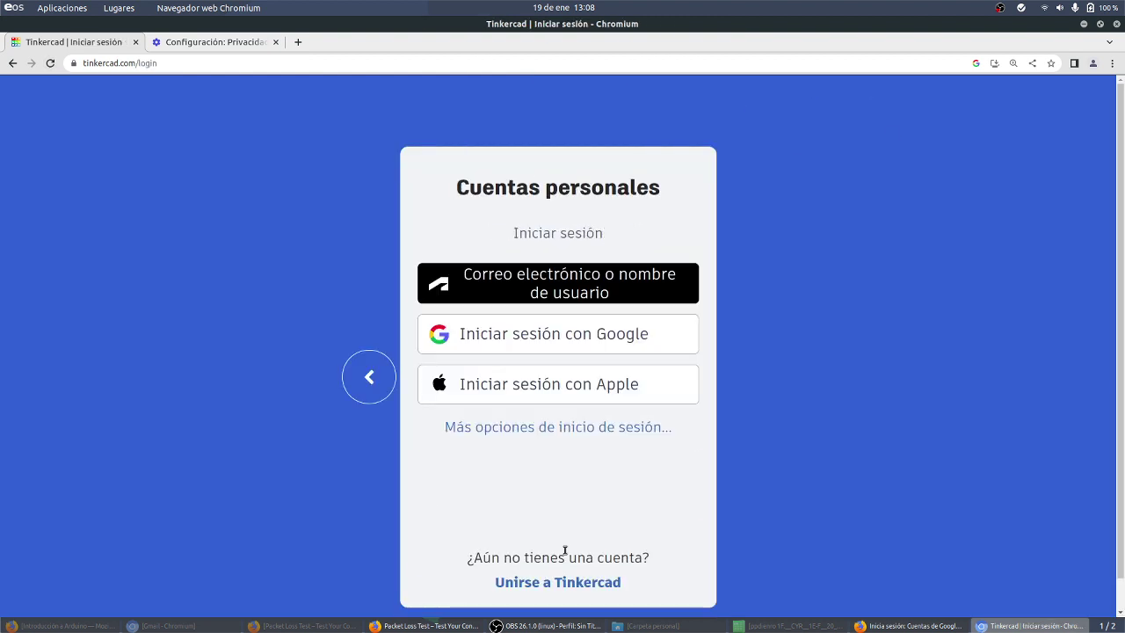
pyautogui.click(563, 350)
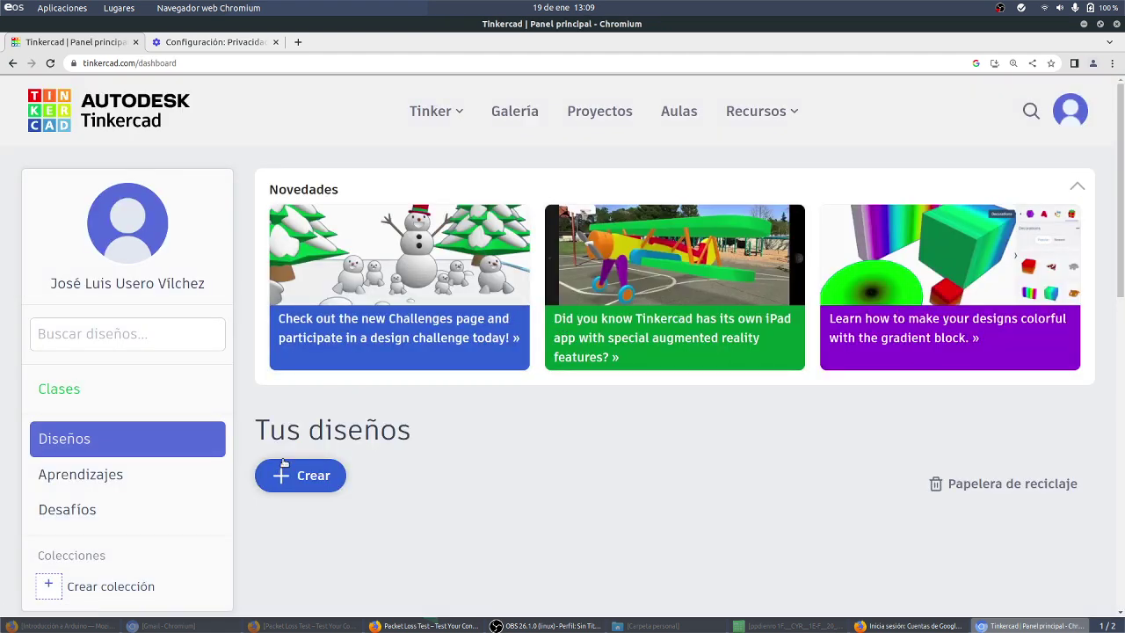
# Step: Try Crear > Circuito twice from the dashboard
pyautogui.scroll(-1, 304, 508)
pyautogui.click(319, 406)
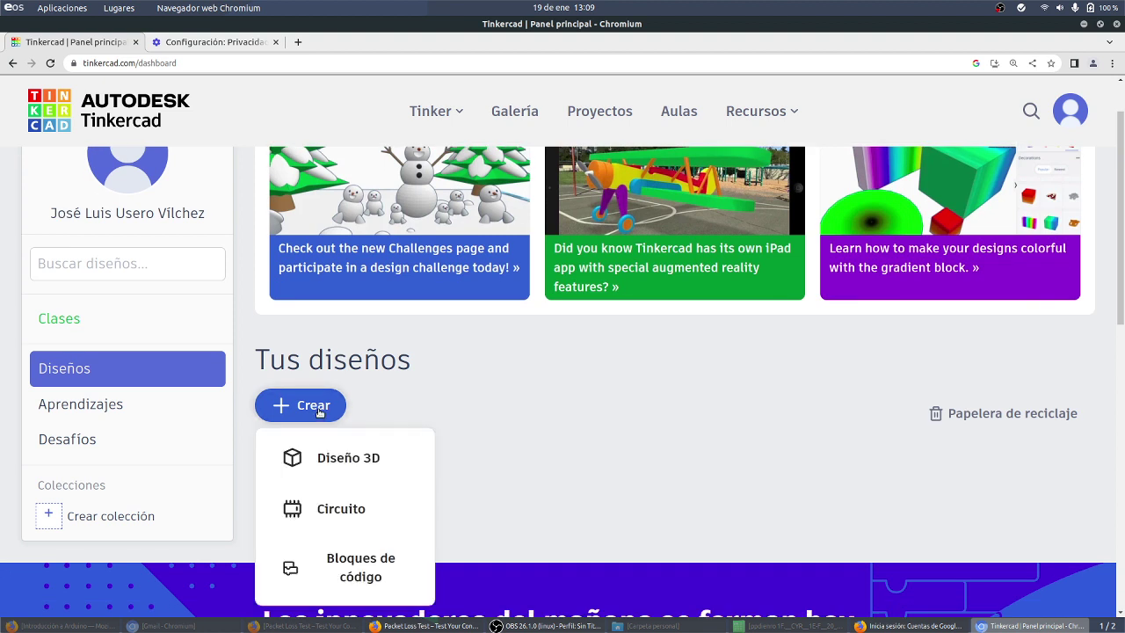
pyautogui.click(341, 514)
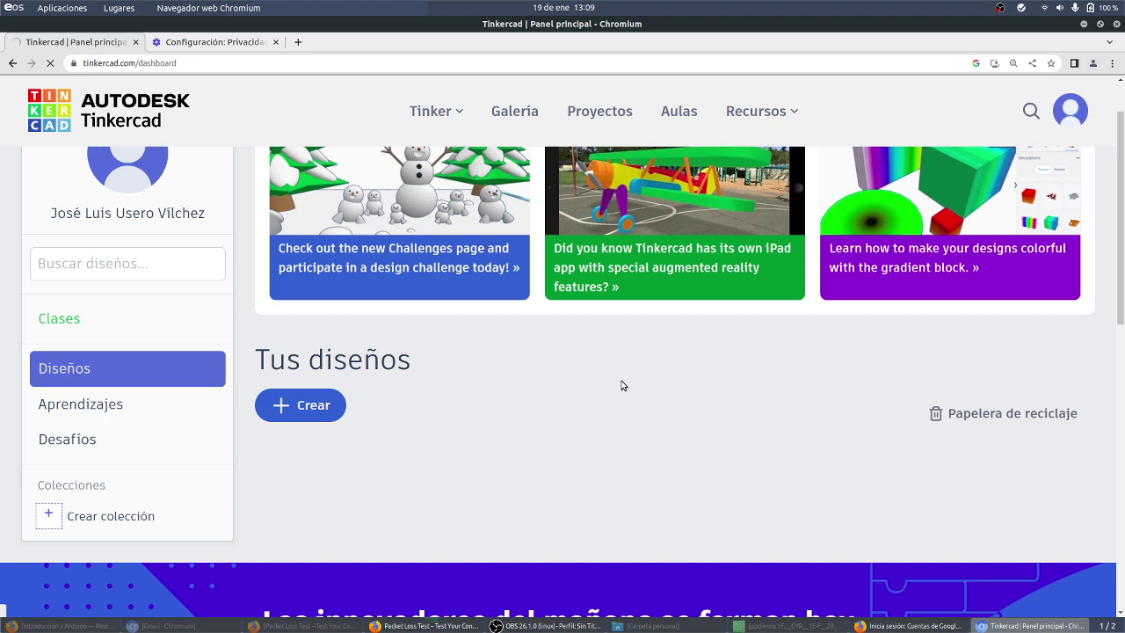
pyautogui.scroll(-4, 620, 385)
pyautogui.scroll(3, 584, 326)
pyautogui.click(269, 335)
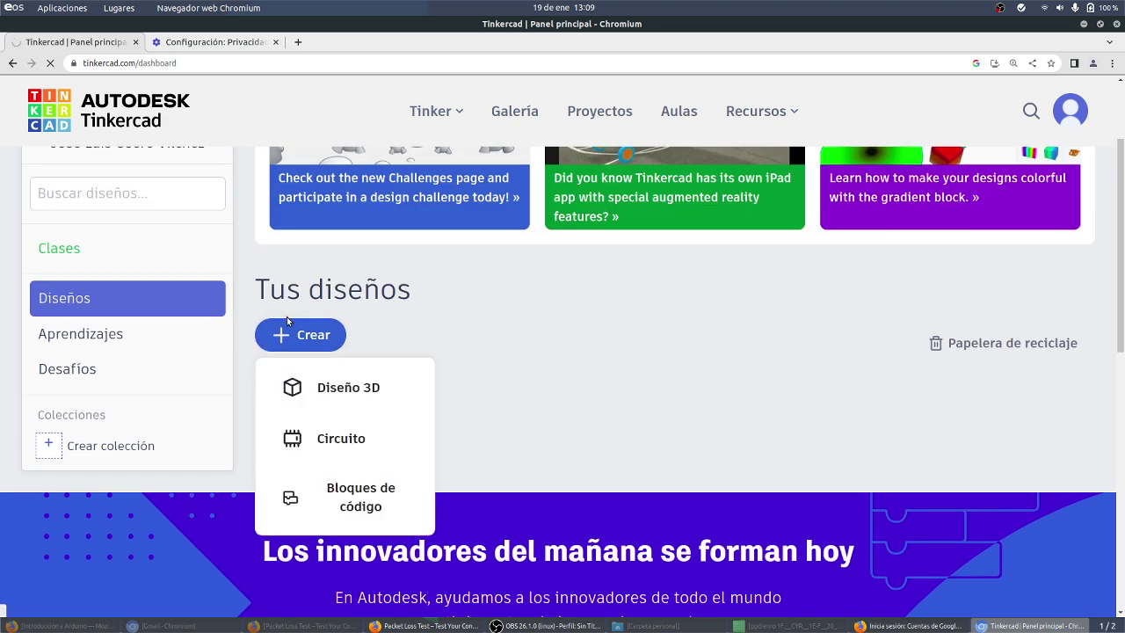
pyautogui.click(312, 438)
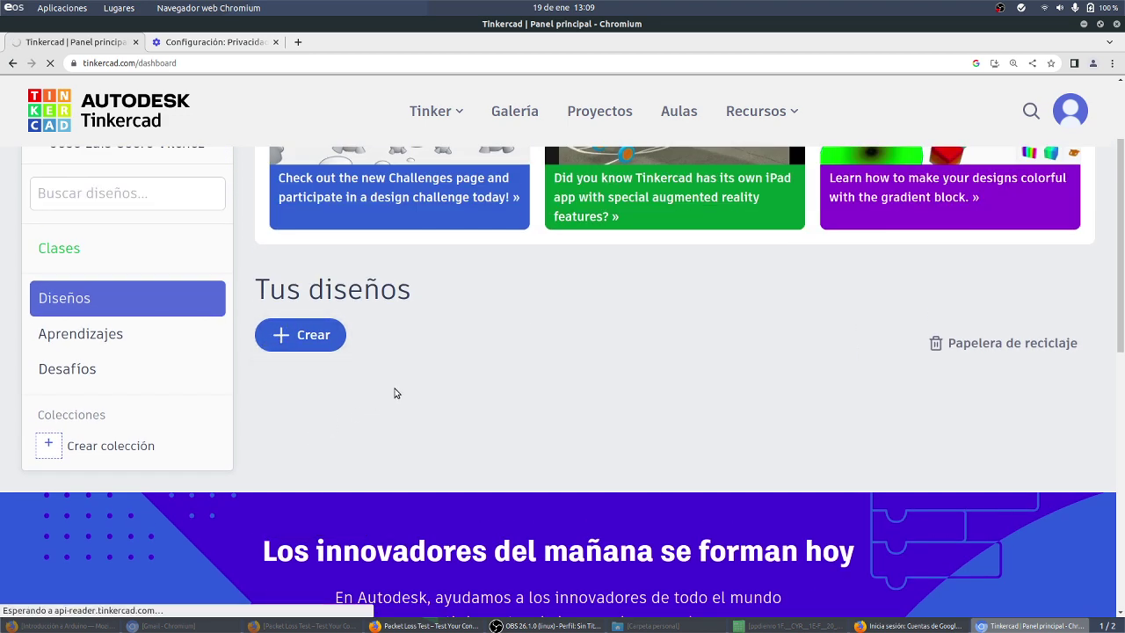
# Step: Reopen the new-design list, glance at the privacy settings tab, and return to the dashboard
pyautogui.scroll(2, 387, 391)
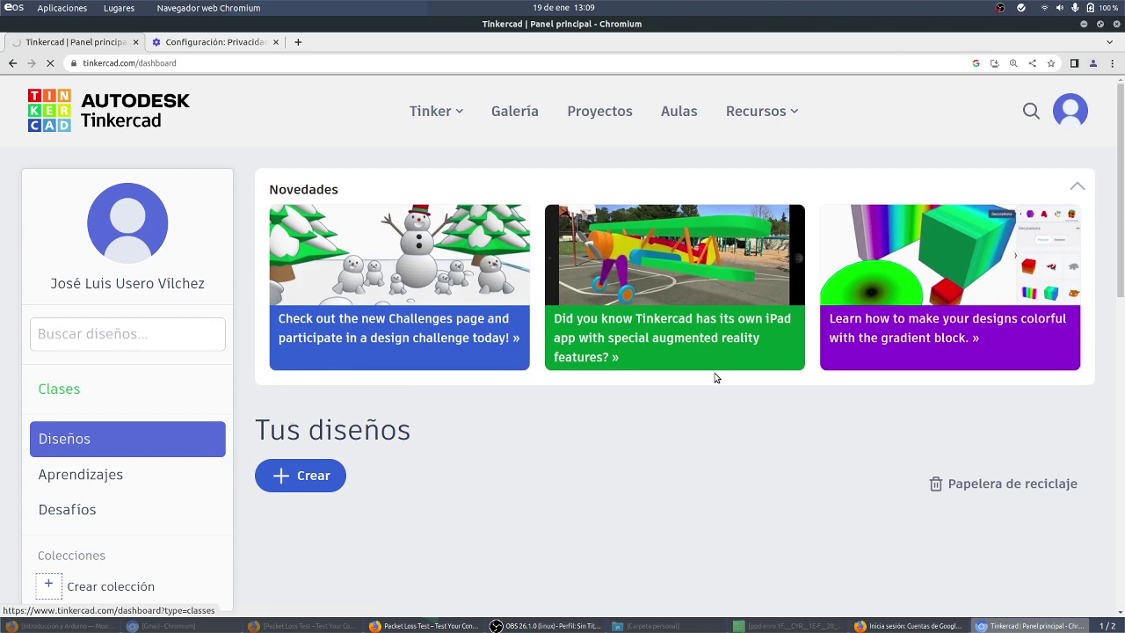
pyautogui.scroll(-3, 716, 377)
pyautogui.scroll(2, 716, 377)
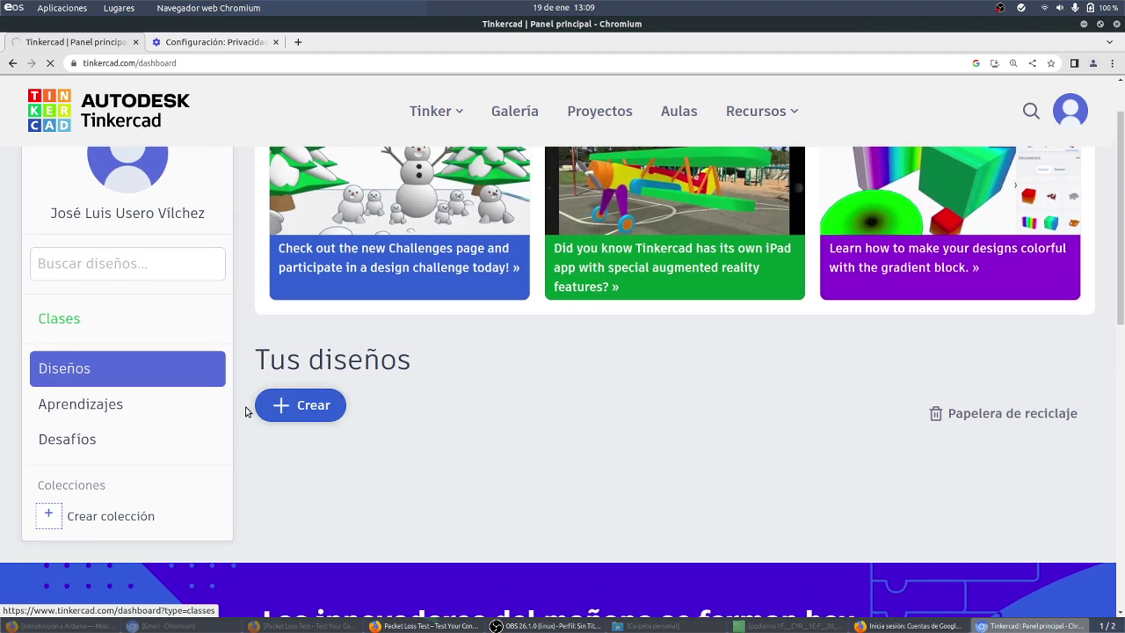
pyautogui.click(316, 409)
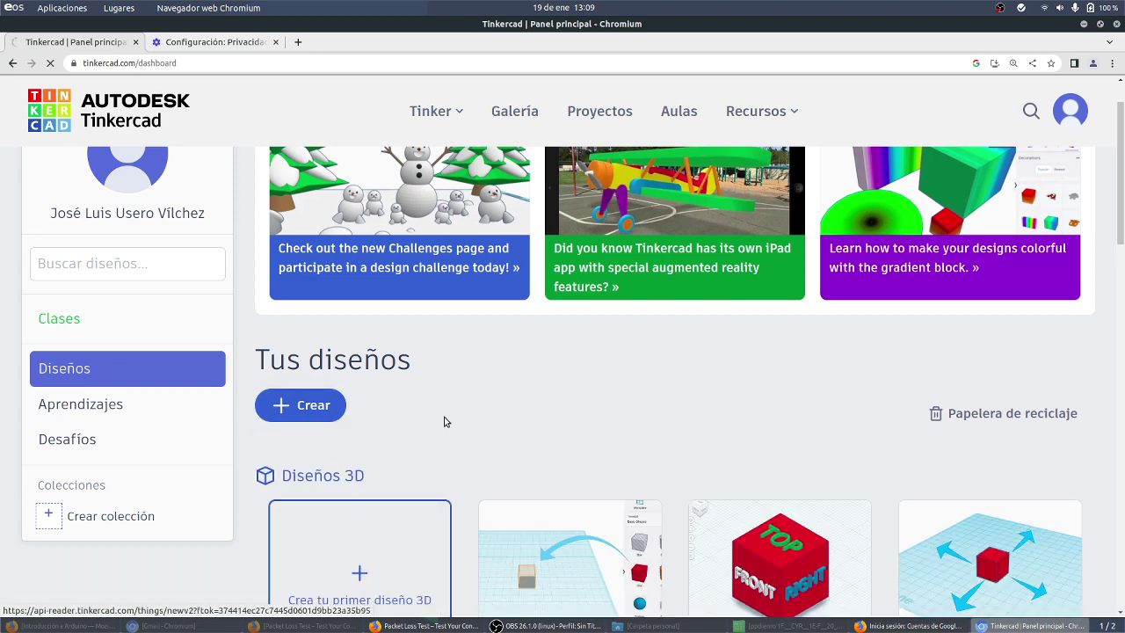
pyautogui.scroll(-4, 442, 421)
pyautogui.scroll(-1, 445, 415)
pyautogui.scroll(2, 442, 413)
pyautogui.scroll(-3, 392, 414)
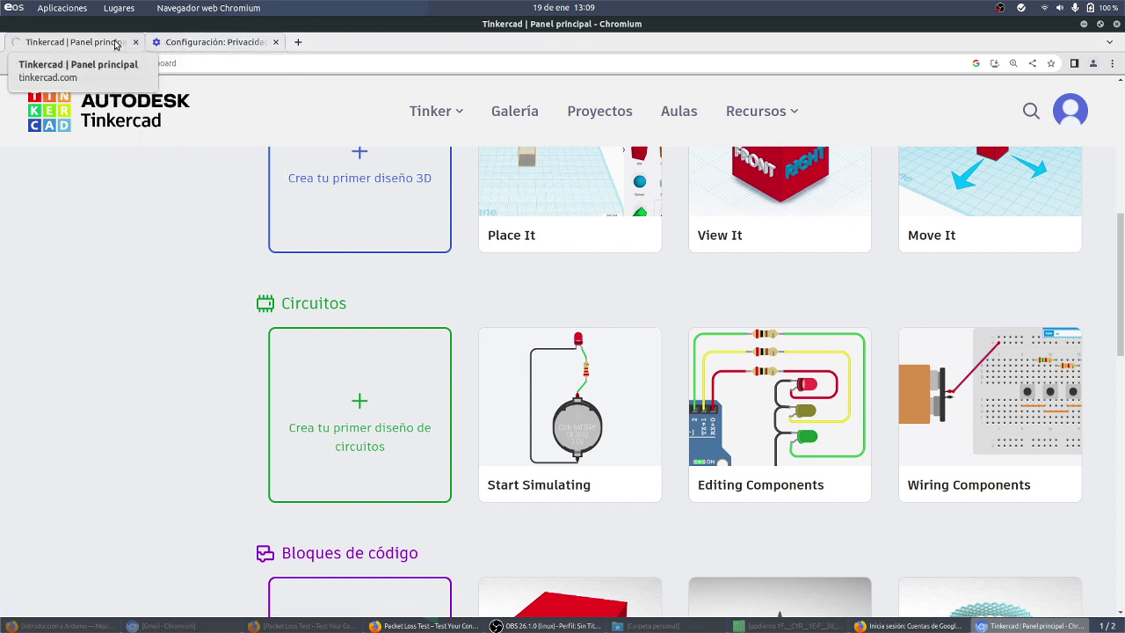
pyautogui.click(226, 39)
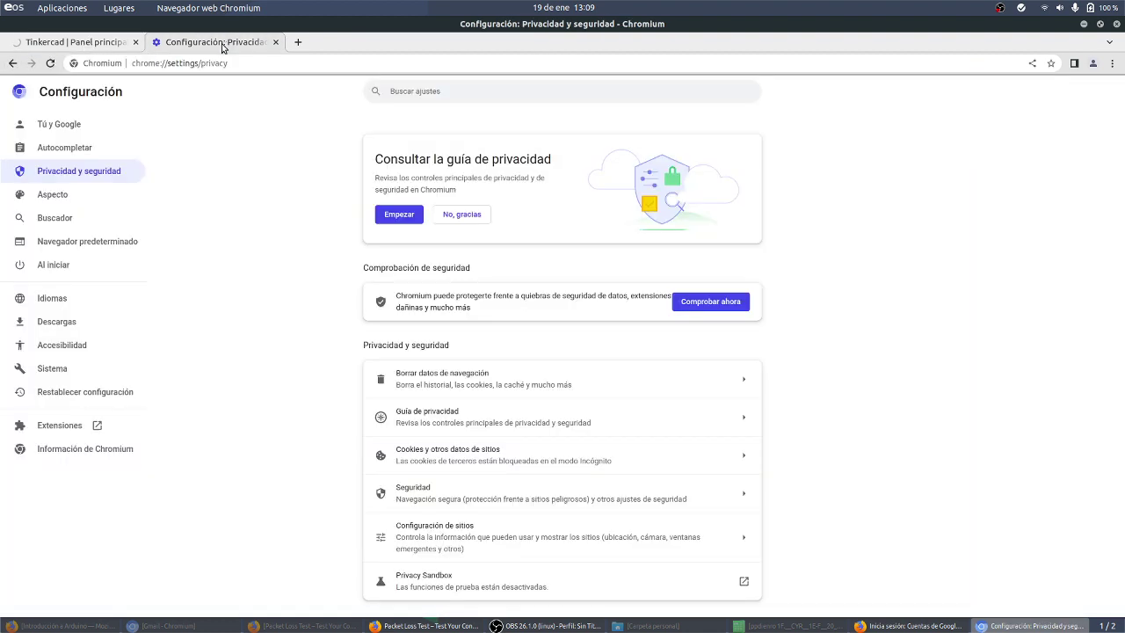
pyautogui.click(88, 41)
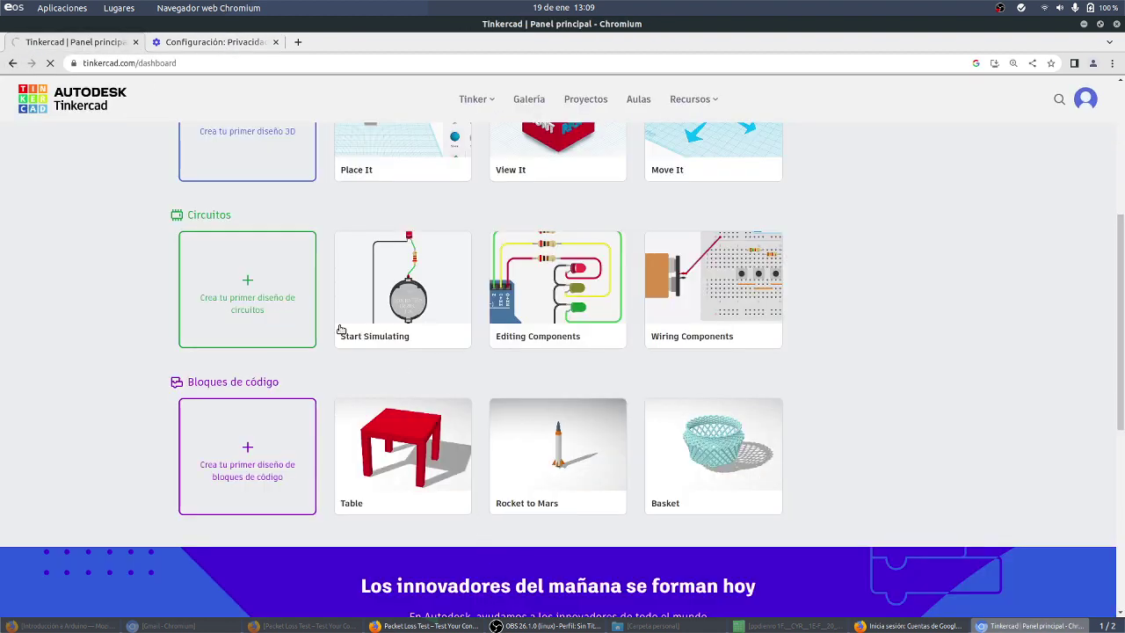
pyautogui.scroll(4, 206, 252)
# Step: Start a new design, reload the 'Rate limit exceeded' page twice, and minimize Packet Loss Test
pyautogui.click(207, 329)
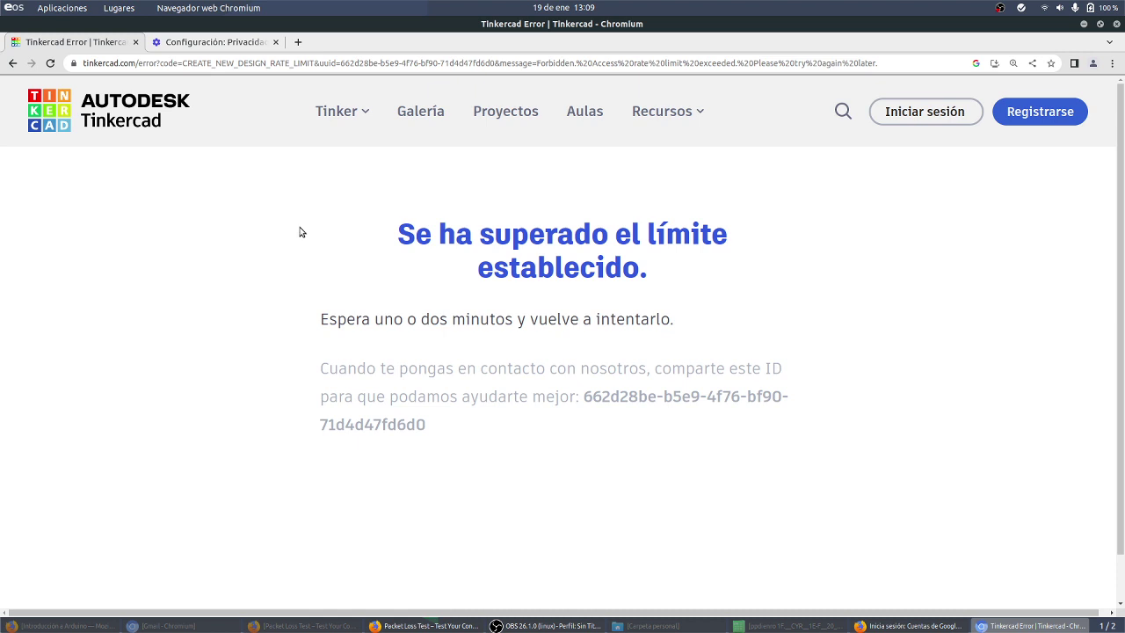
pyautogui.click(52, 64)
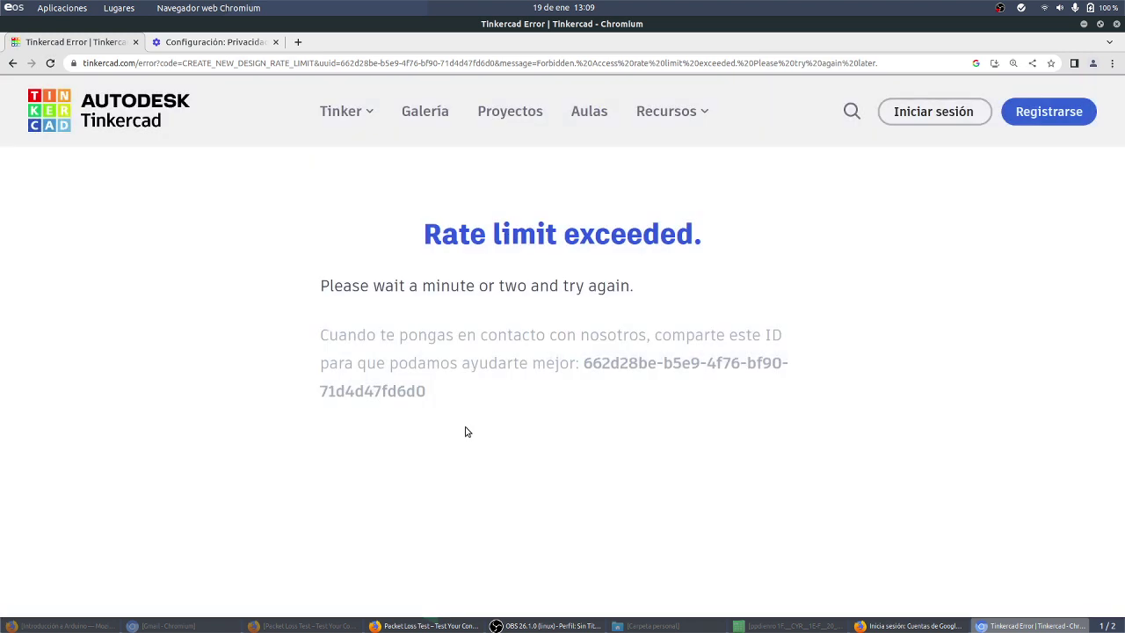
pyautogui.click(51, 64)
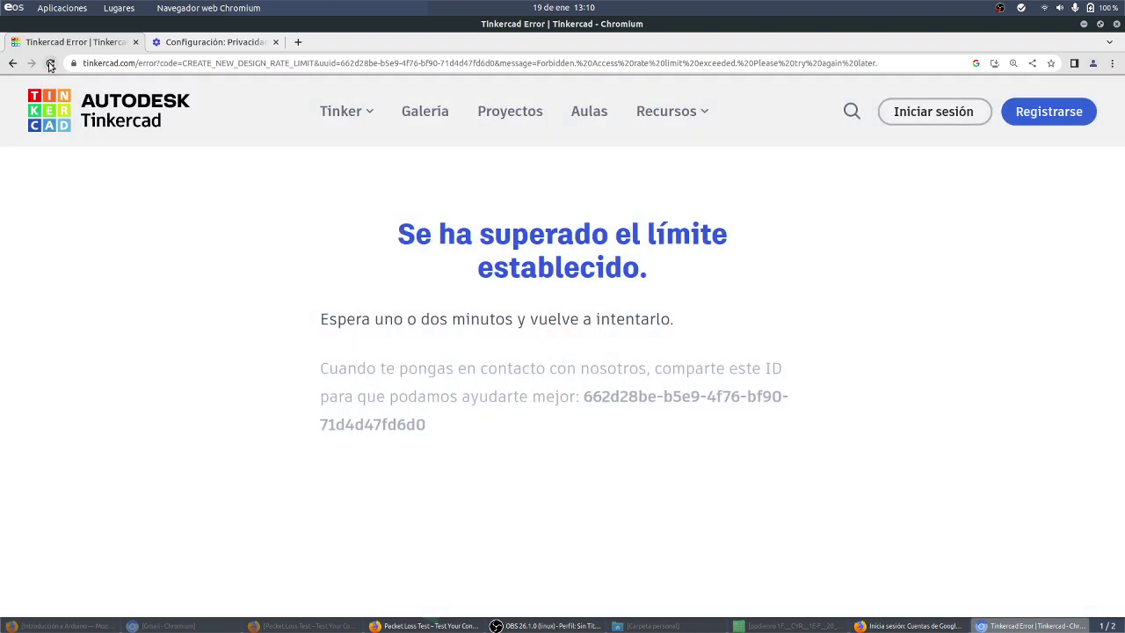
pyautogui.click(460, 624)
pyautogui.click(461, 624)
# Step: Create a new Circuito from the Introducción a Arduino classroom, then go to the Google sign-in
pyautogui.click(47, 627)
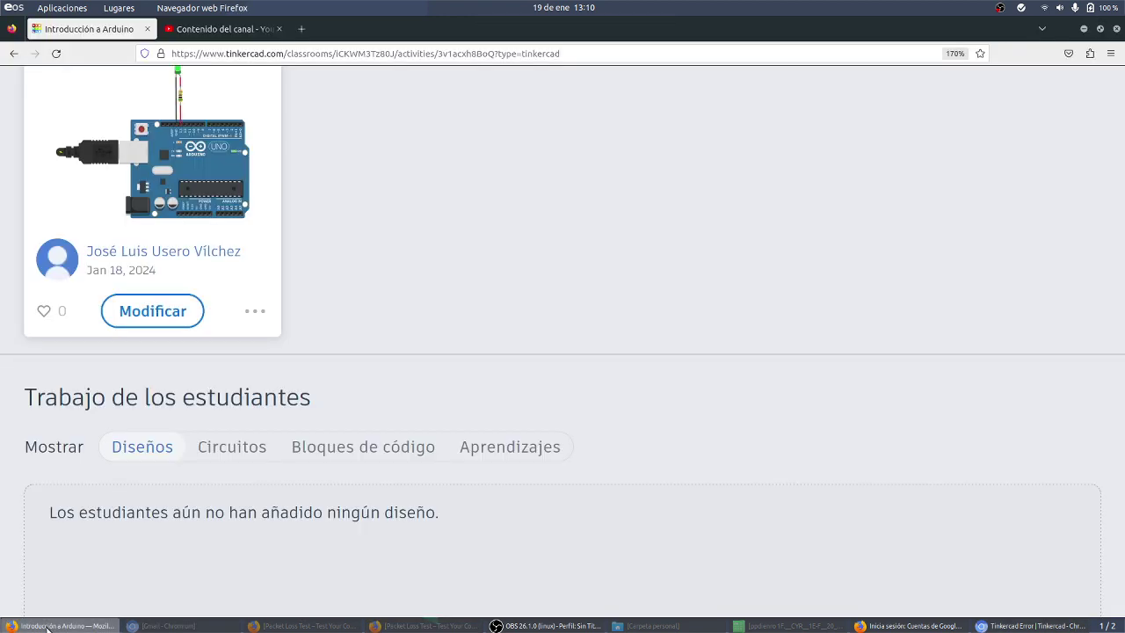
pyautogui.click(46, 627)
pyautogui.click(46, 626)
pyautogui.scroll(4, 242, 455)
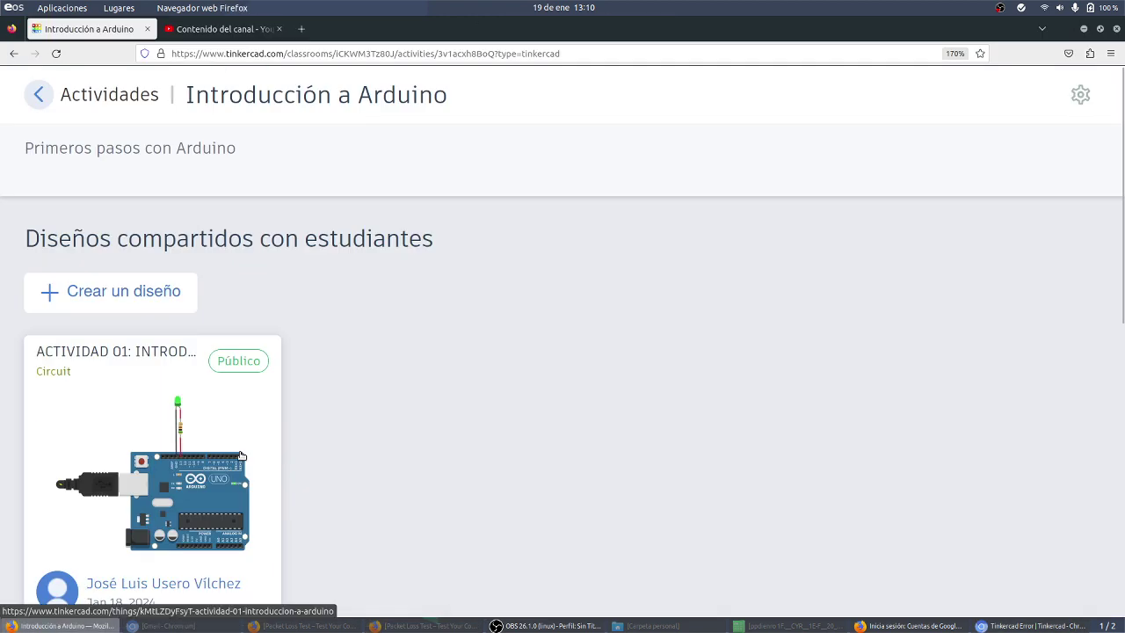
pyautogui.click(138, 303)
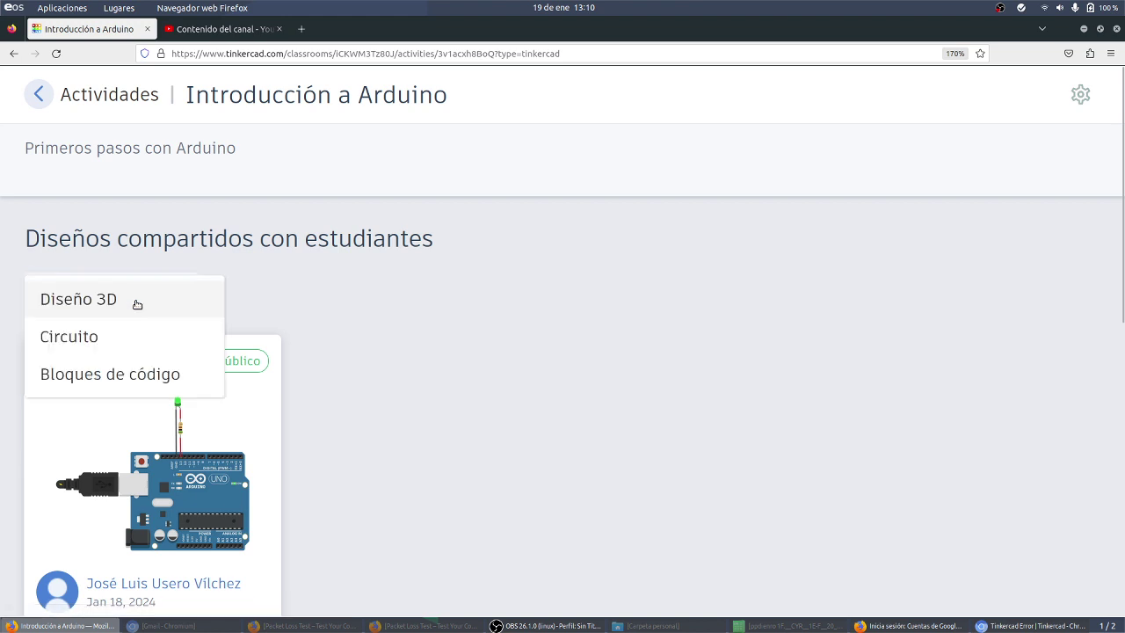
pyautogui.click(119, 343)
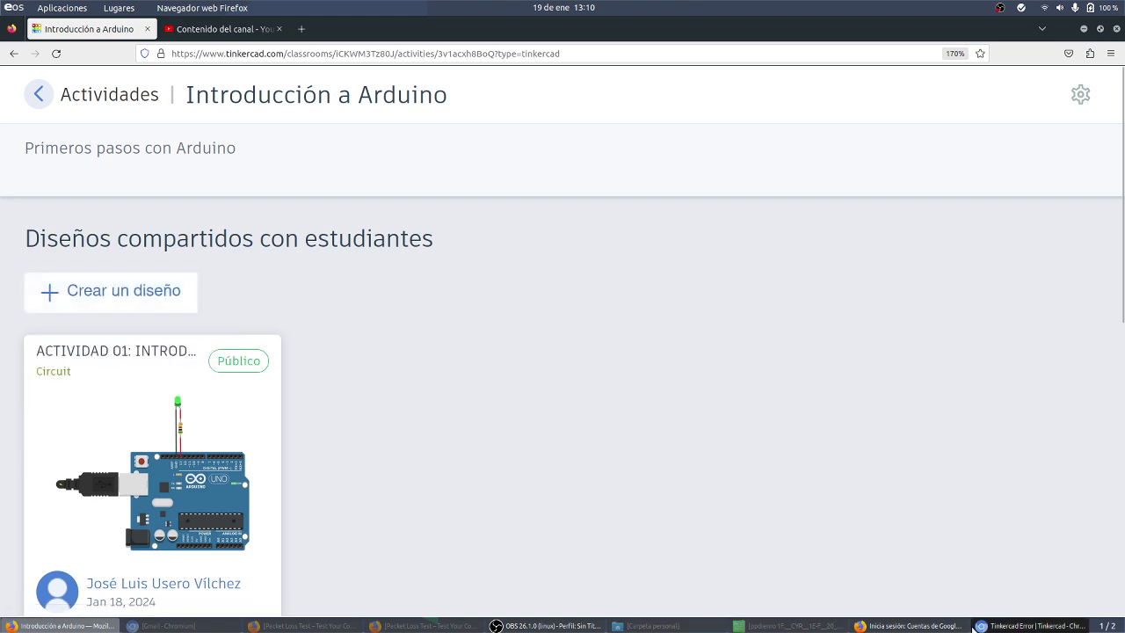
pyautogui.click(927, 625)
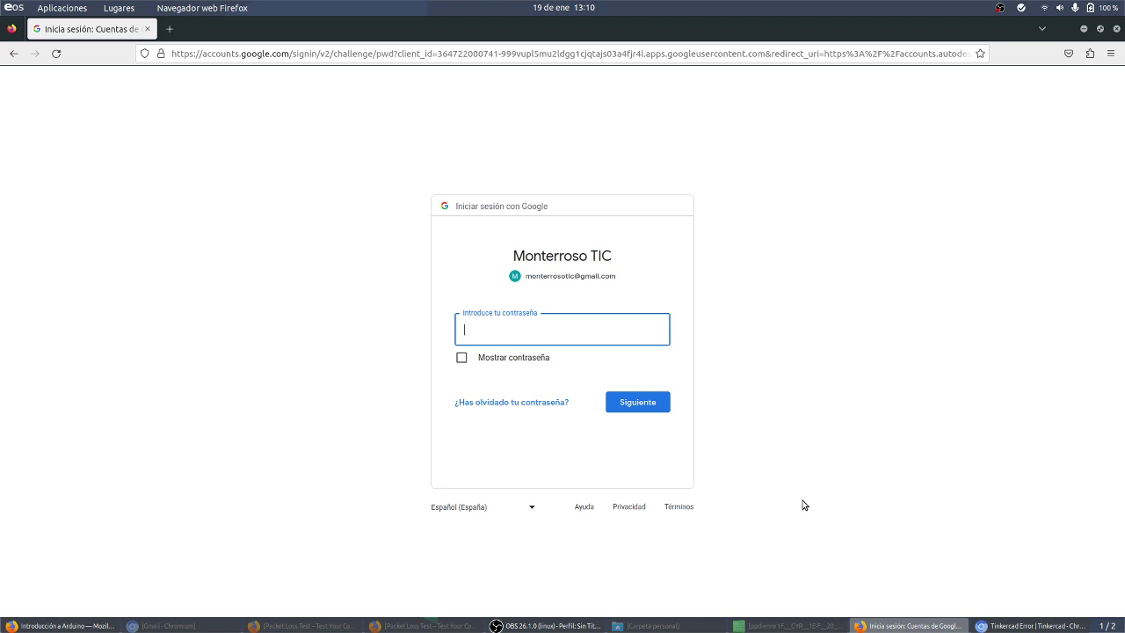
# Step: Submit the Google account password and bring the Autodesk account form back
pyautogui.write('****')
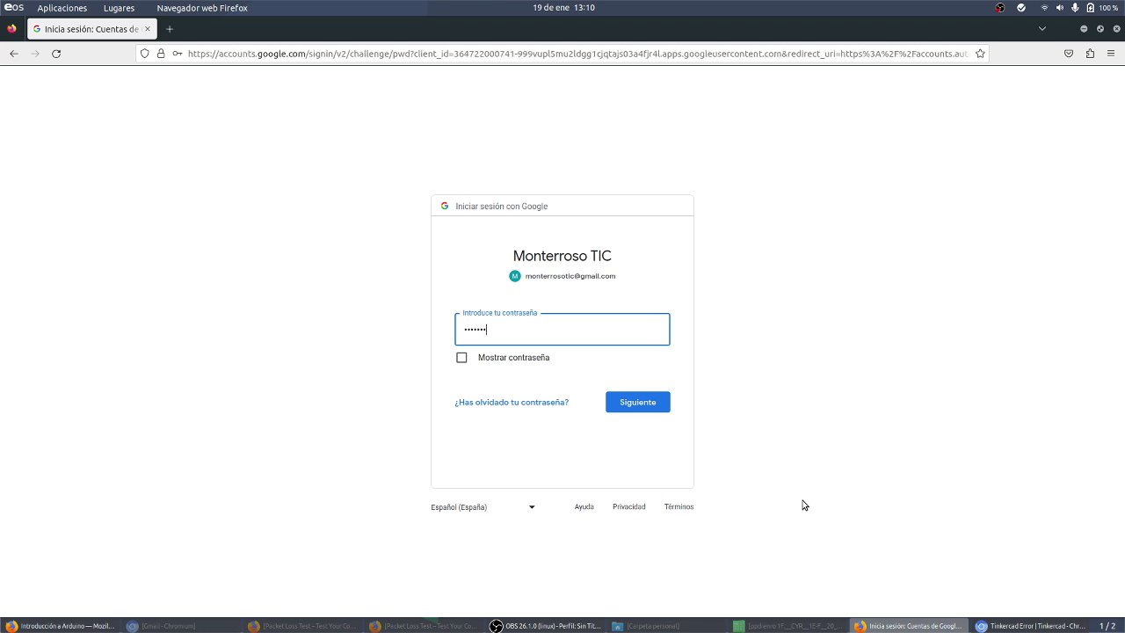
pyautogui.press('Return')
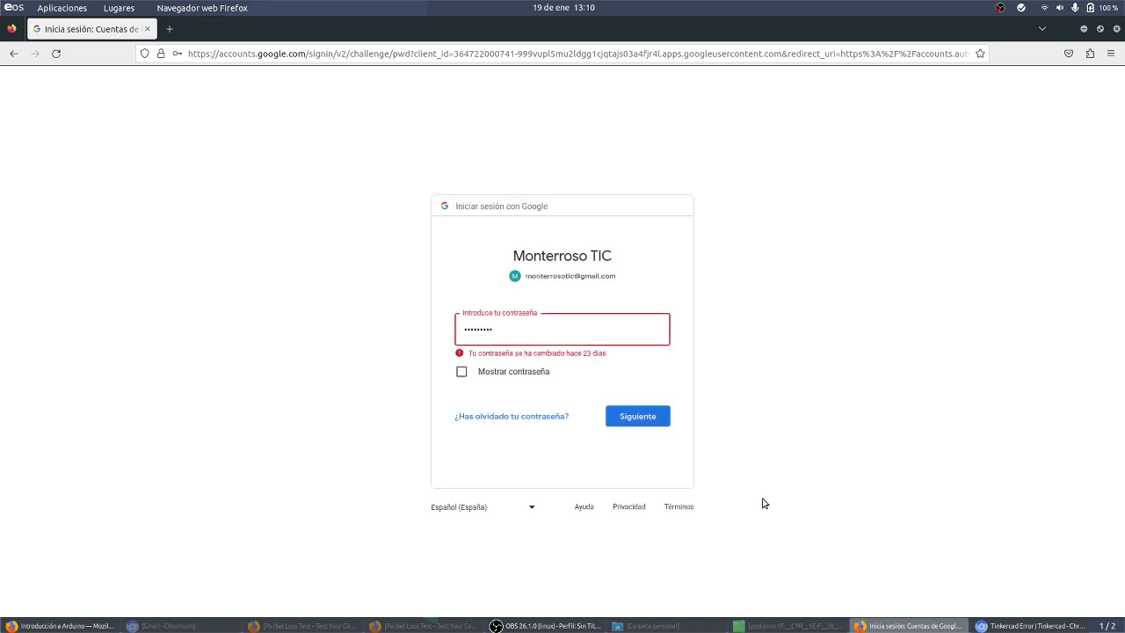
pyautogui.press('Return')
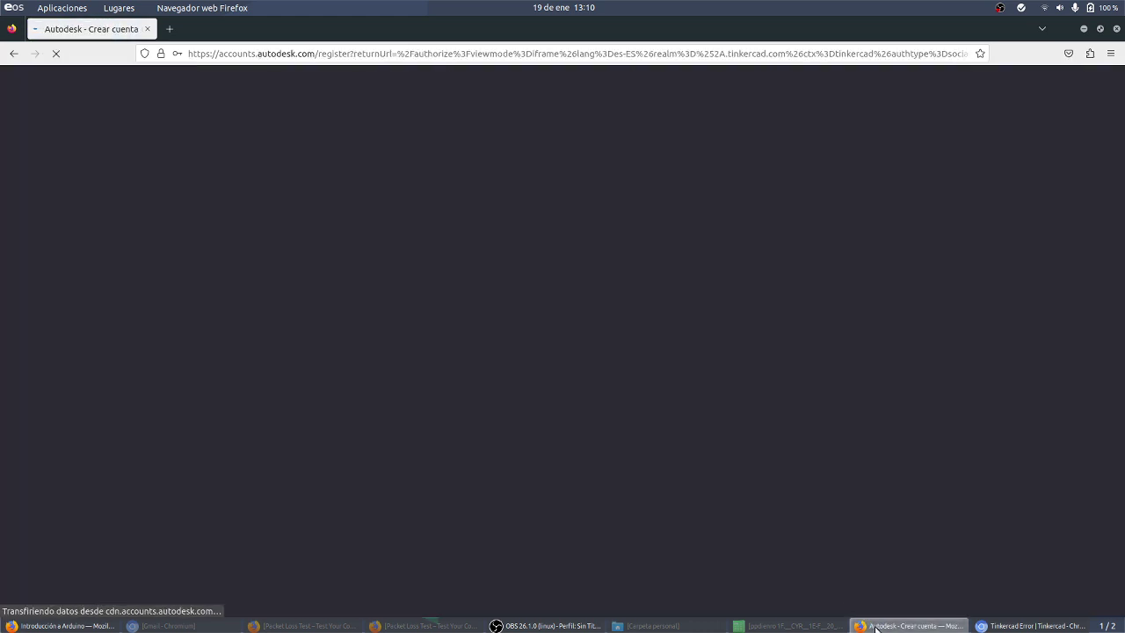
pyautogui.click(876, 626)
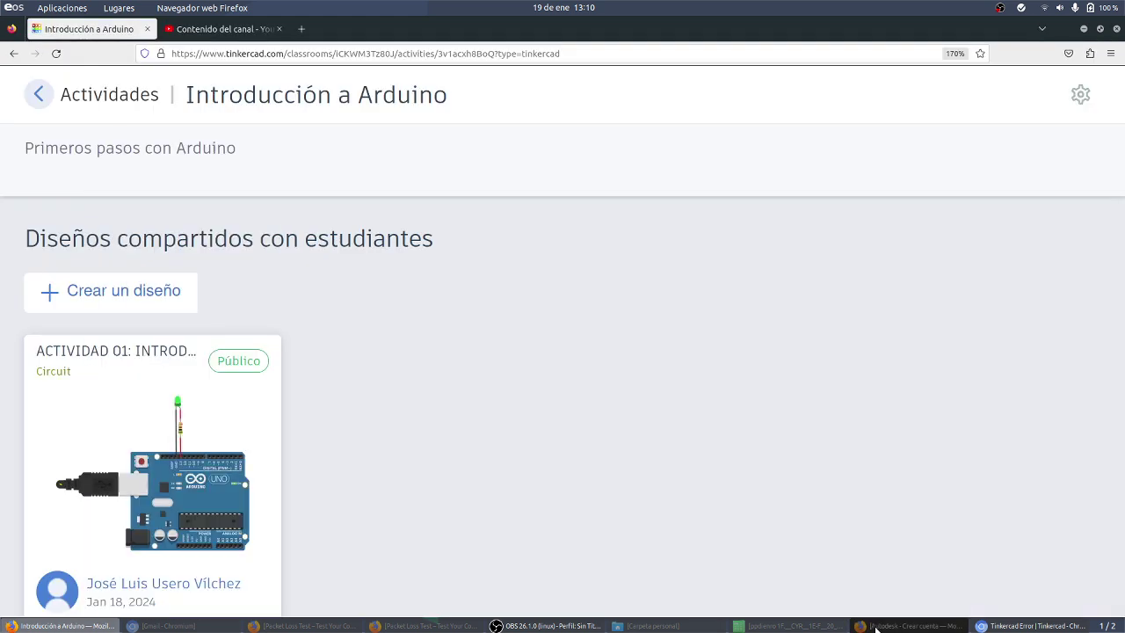
pyautogui.click(876, 625)
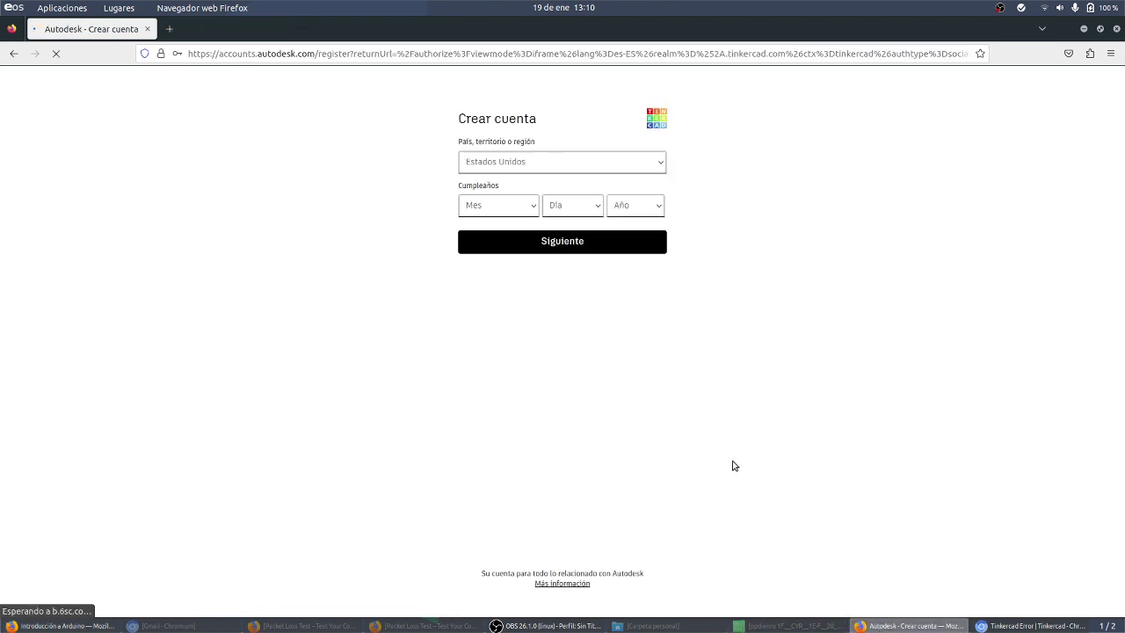
# Step: Fill in country España and the birthday, submit, and accept the terms
pyautogui.click(548, 159)
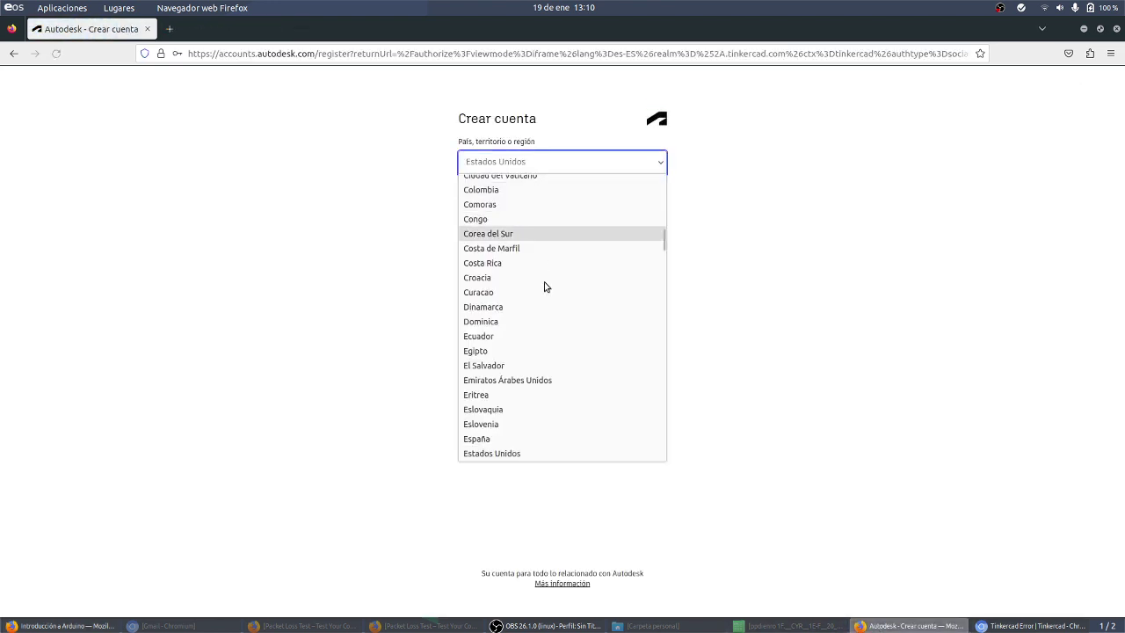
pyautogui.click(512, 442)
pyautogui.click(492, 211)
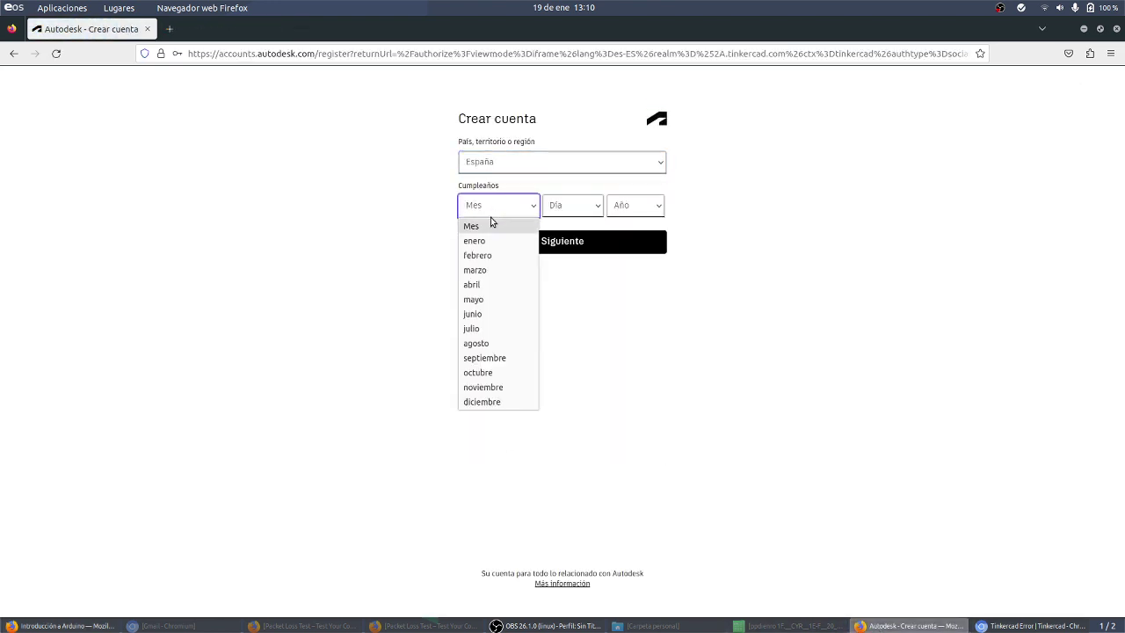
pyautogui.click(494, 357)
pyautogui.click(577, 202)
pyautogui.scroll(-4, 570, 474)
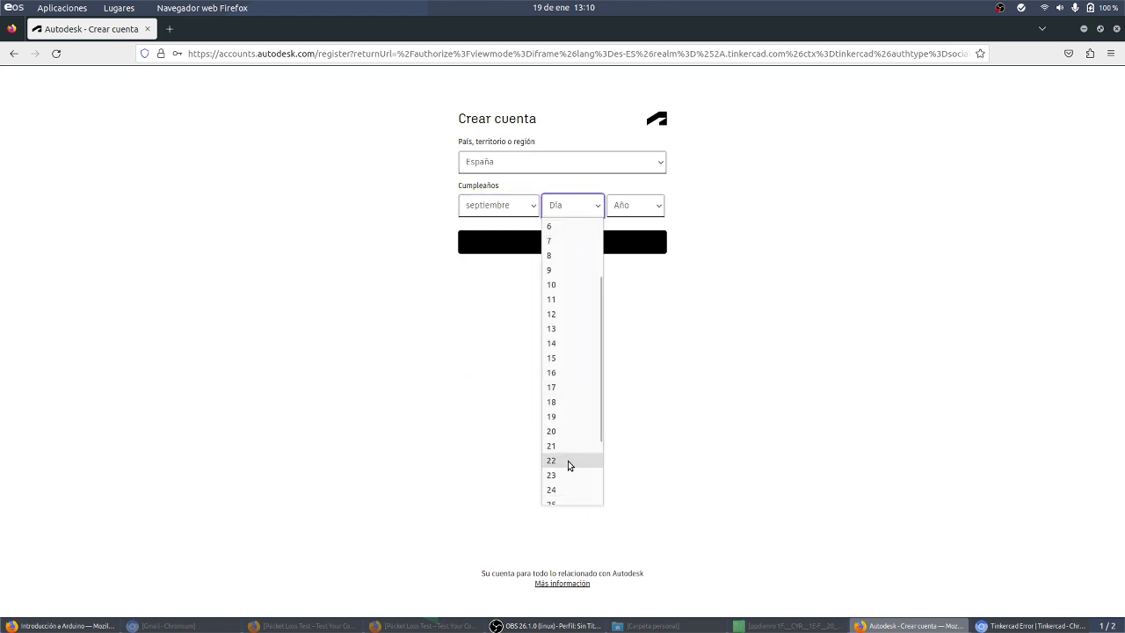
pyautogui.click(562, 352)
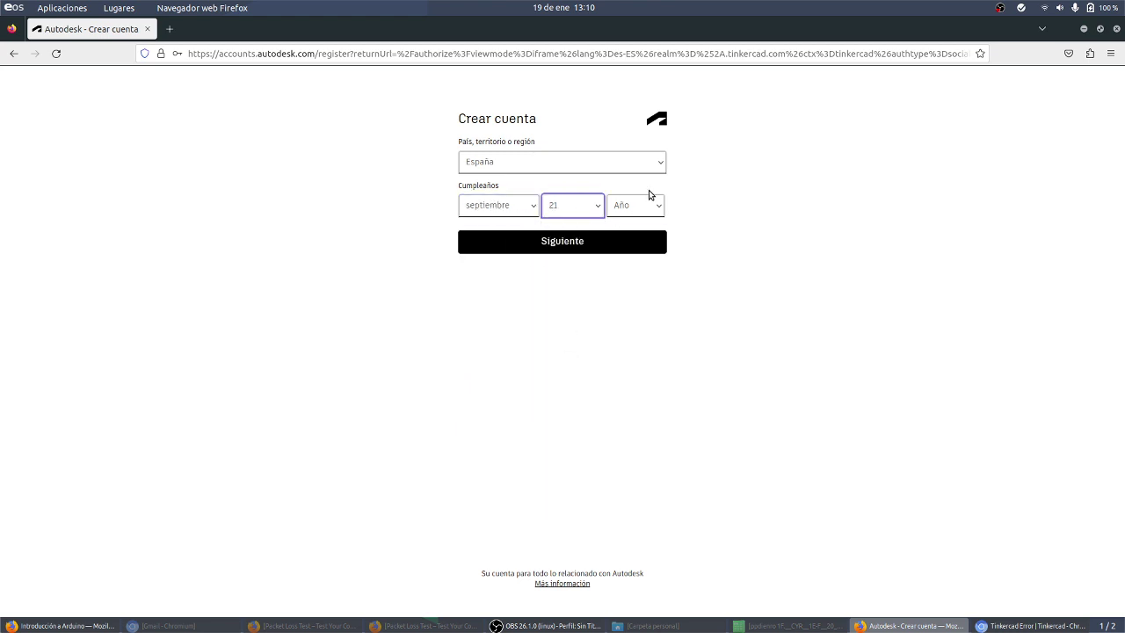
pyautogui.click(651, 207)
pyautogui.scroll(-12, 624, 464)
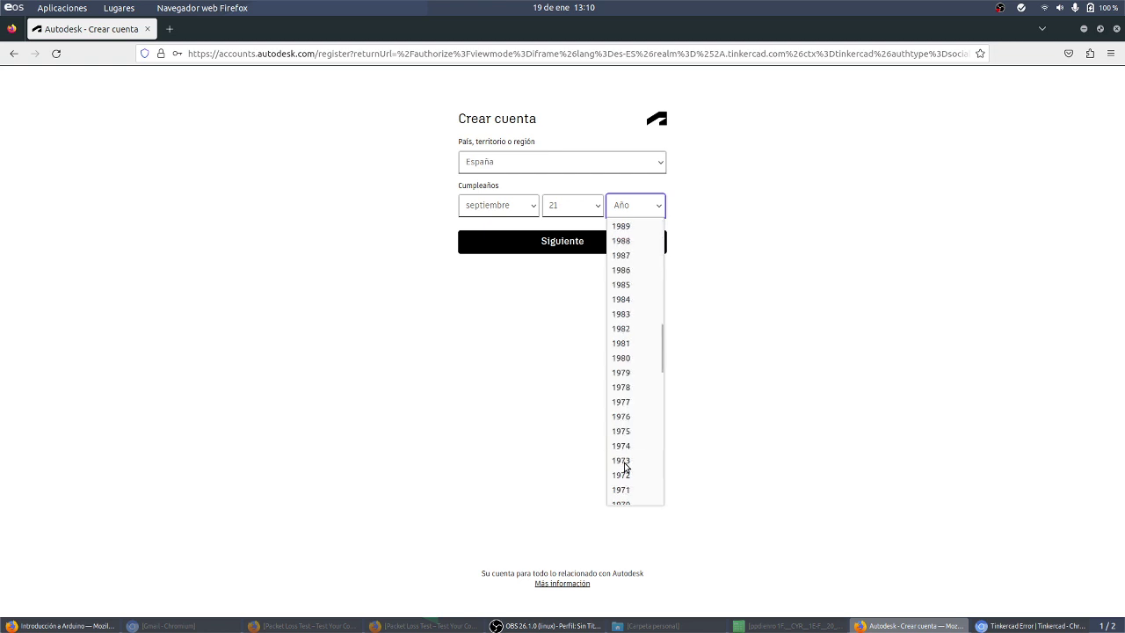
pyautogui.click(627, 387)
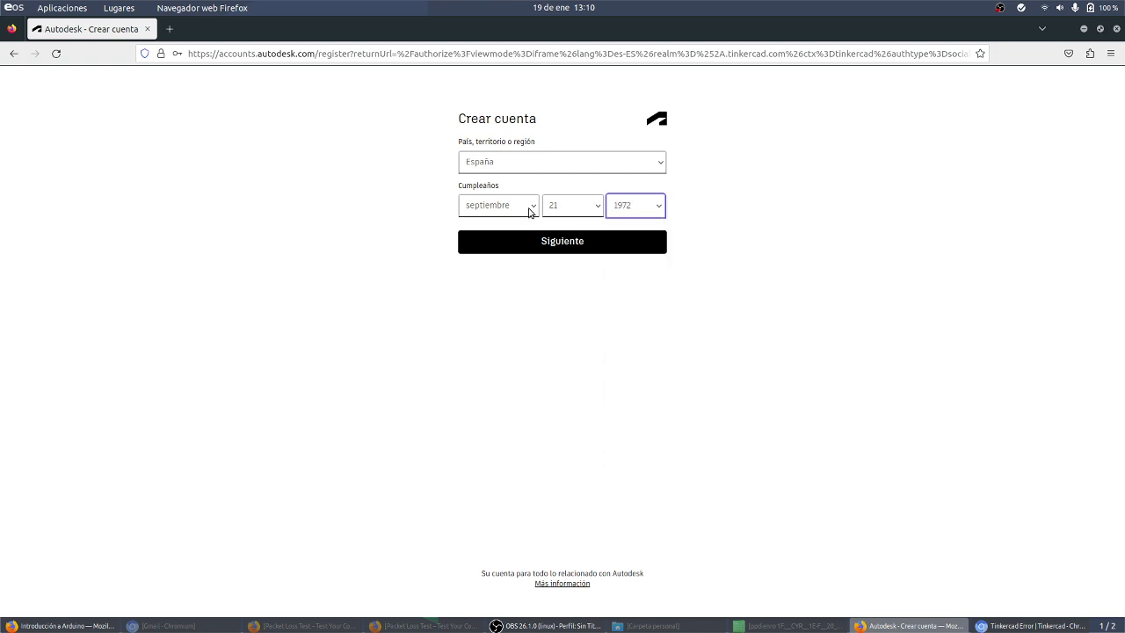
pyautogui.click(545, 239)
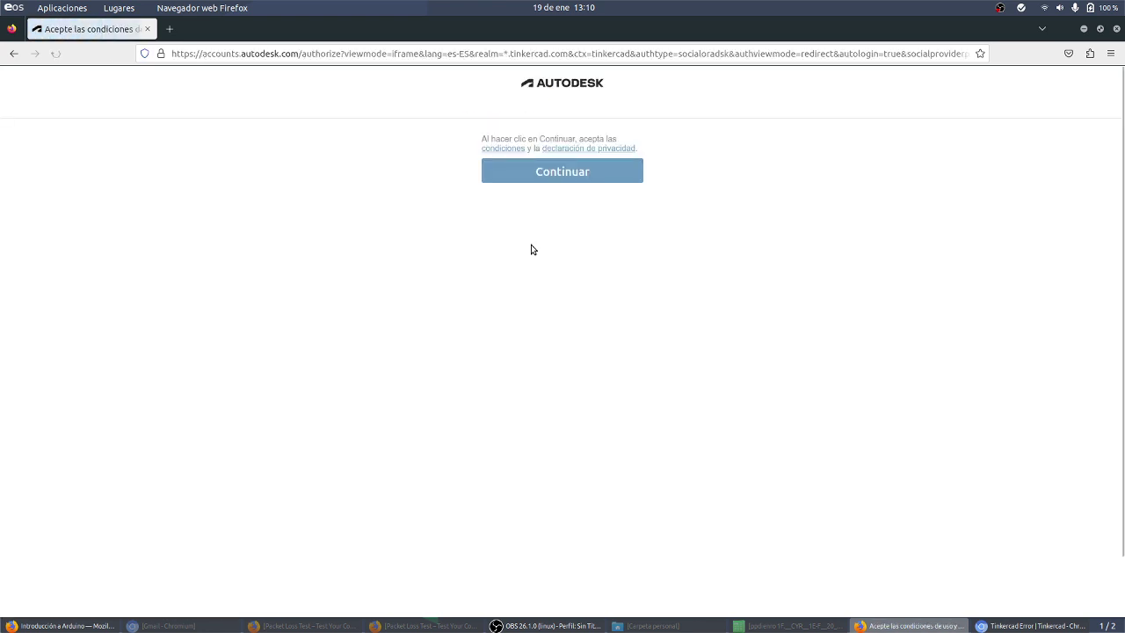
pyautogui.click(558, 174)
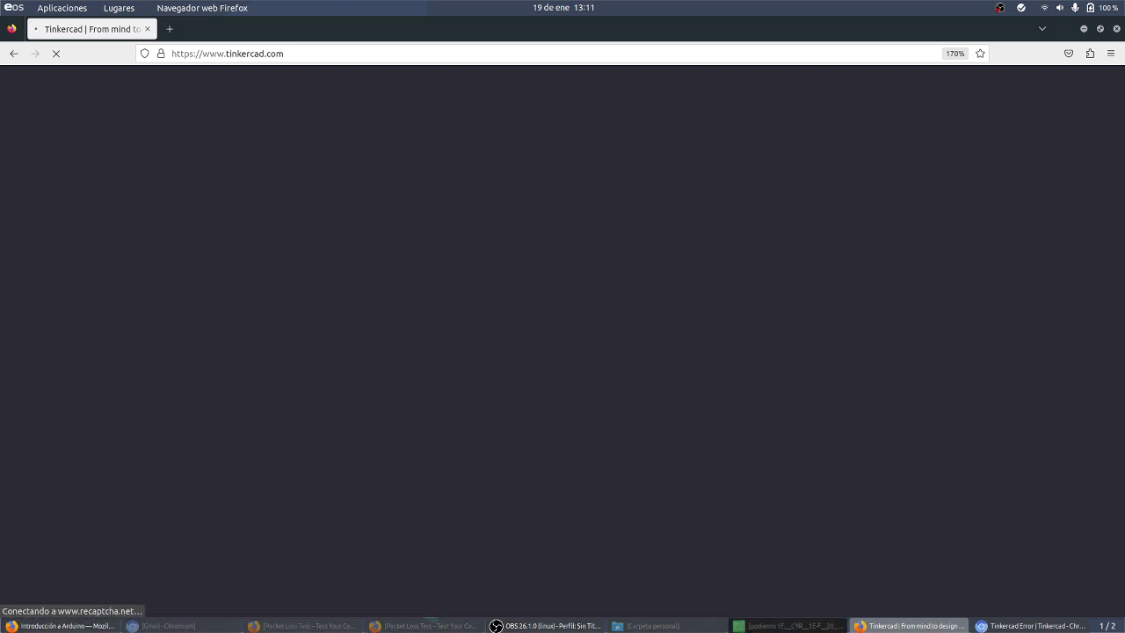
# Step: Reload the Tinkercad error page and return to the Introducción a Arduino class page
pyautogui.click(1052, 626)
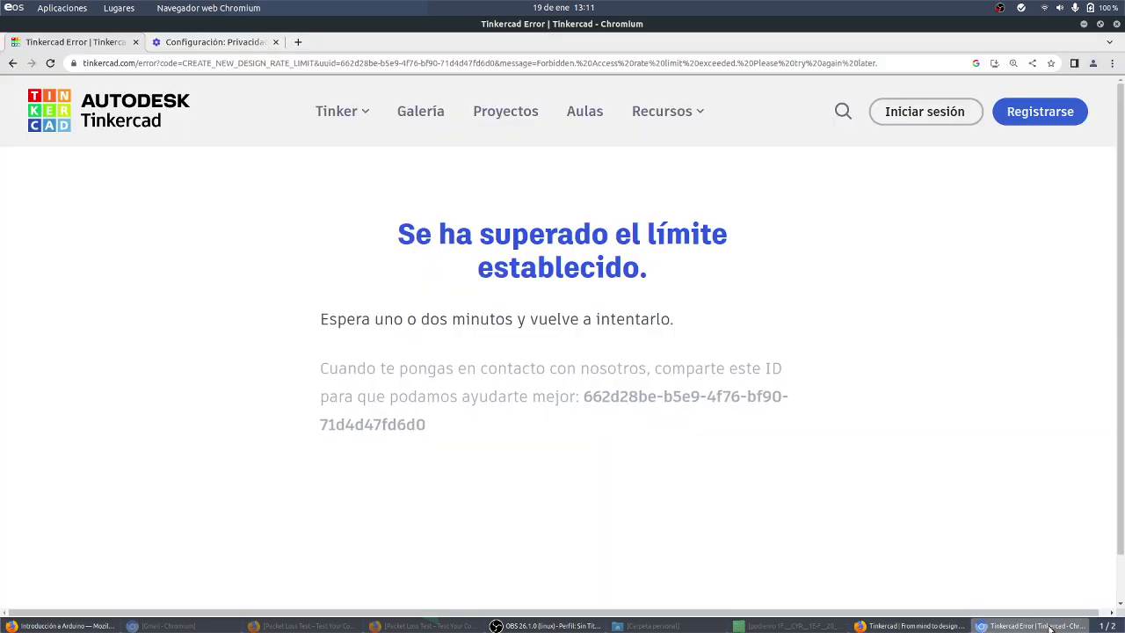
pyautogui.click(50, 62)
pyautogui.click(85, 628)
# Step: Create a new Circuito design from the class and close the 'Descubre circuitos' tip
pyautogui.click(138, 290)
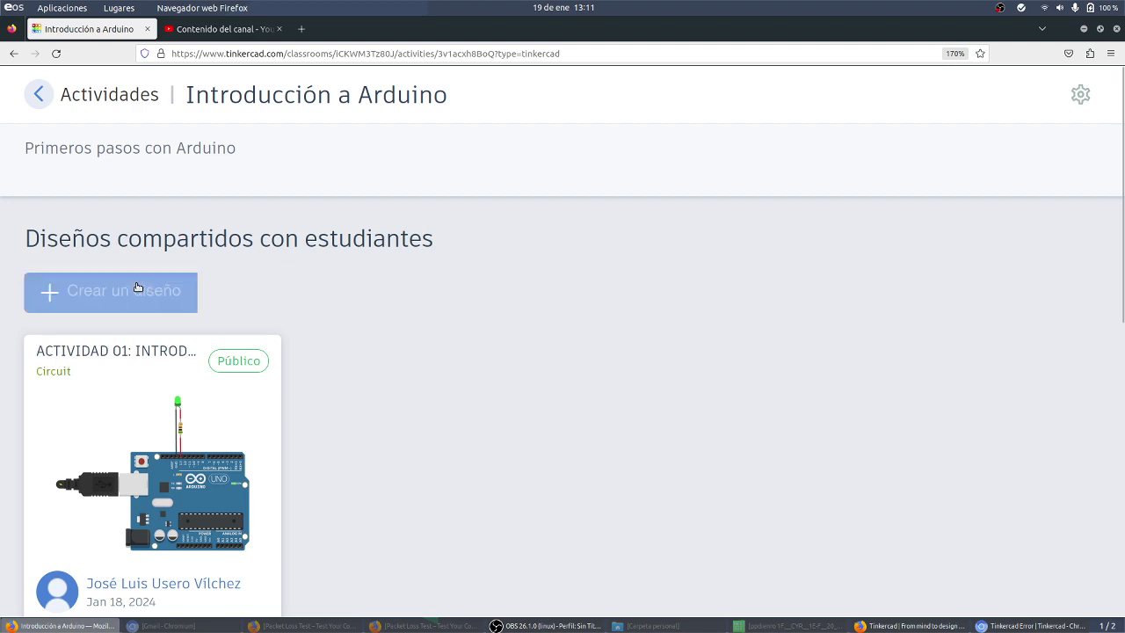
pyautogui.click(94, 342)
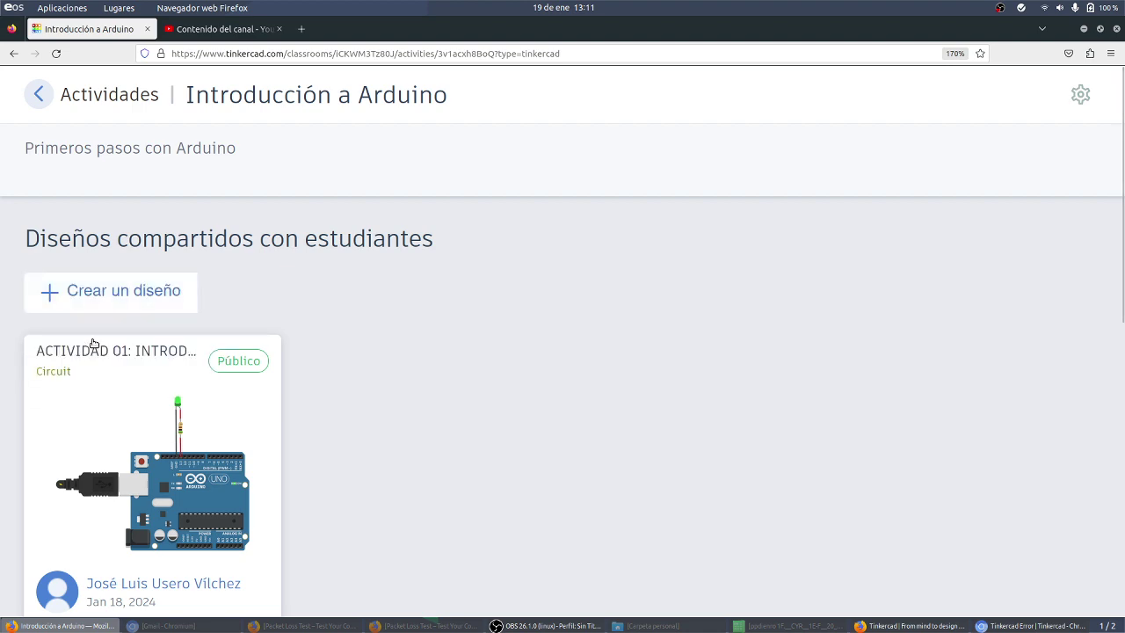
pyautogui.scroll(-4, 93, 347)
pyautogui.scroll(4, 93, 350)
pyautogui.click(110, 290)
pyautogui.click(93, 334)
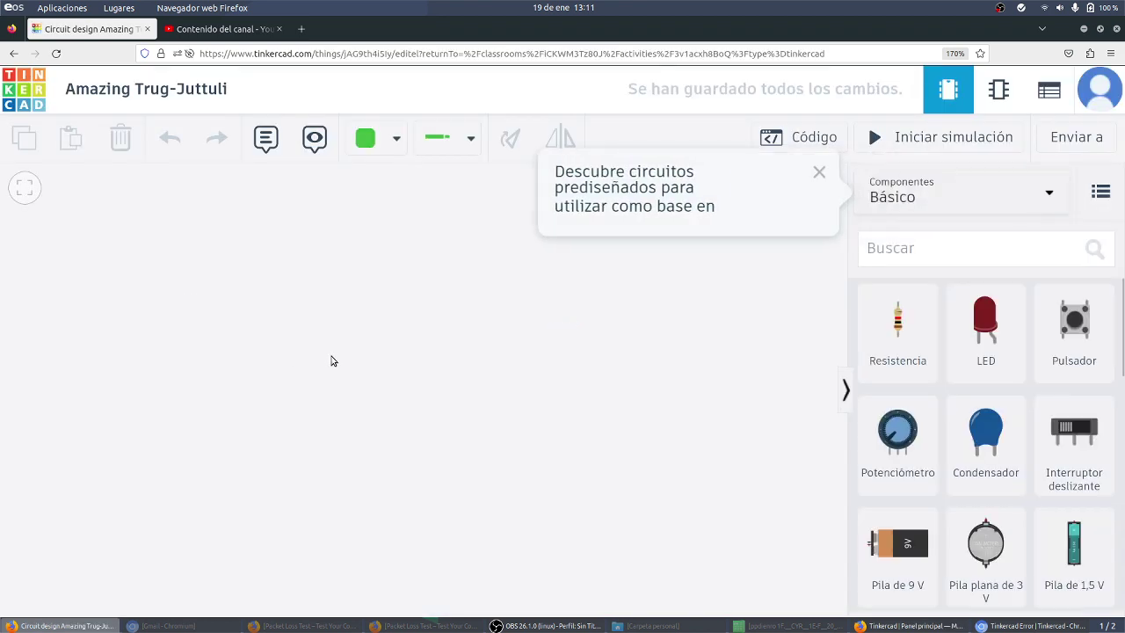
pyautogui.click(817, 175)
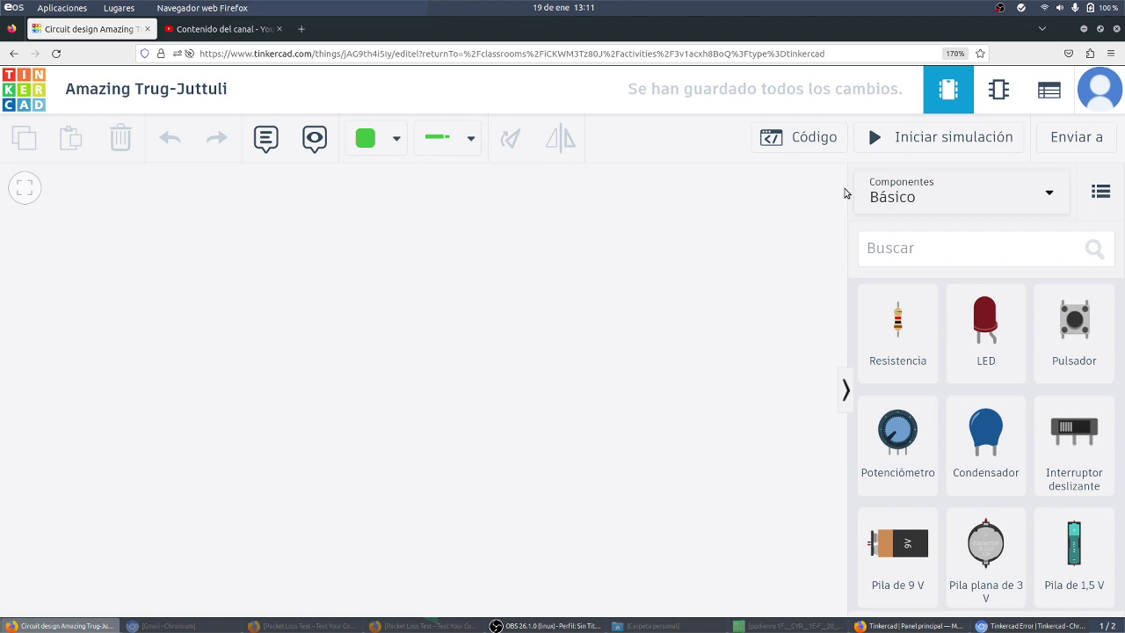
# Step: Drag an Arduino Uno R3 from the Básico components onto the circuit canvas
pyautogui.scroll(-3, 1045, 311)
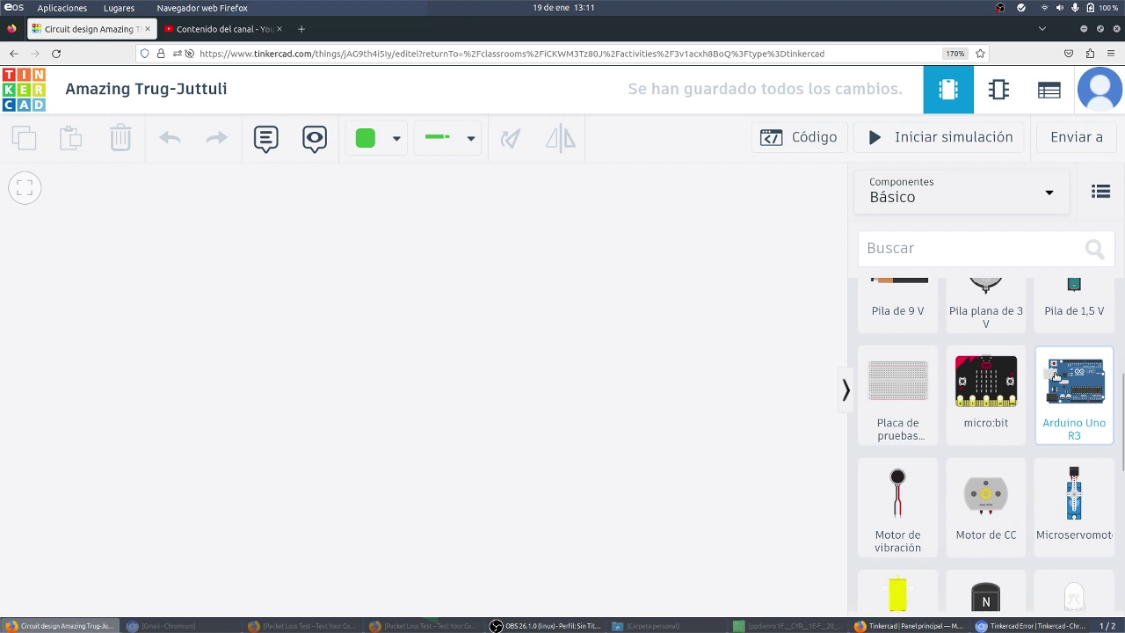
pyautogui.moveTo(1073, 386); pyautogui.dragTo(1077, 399)
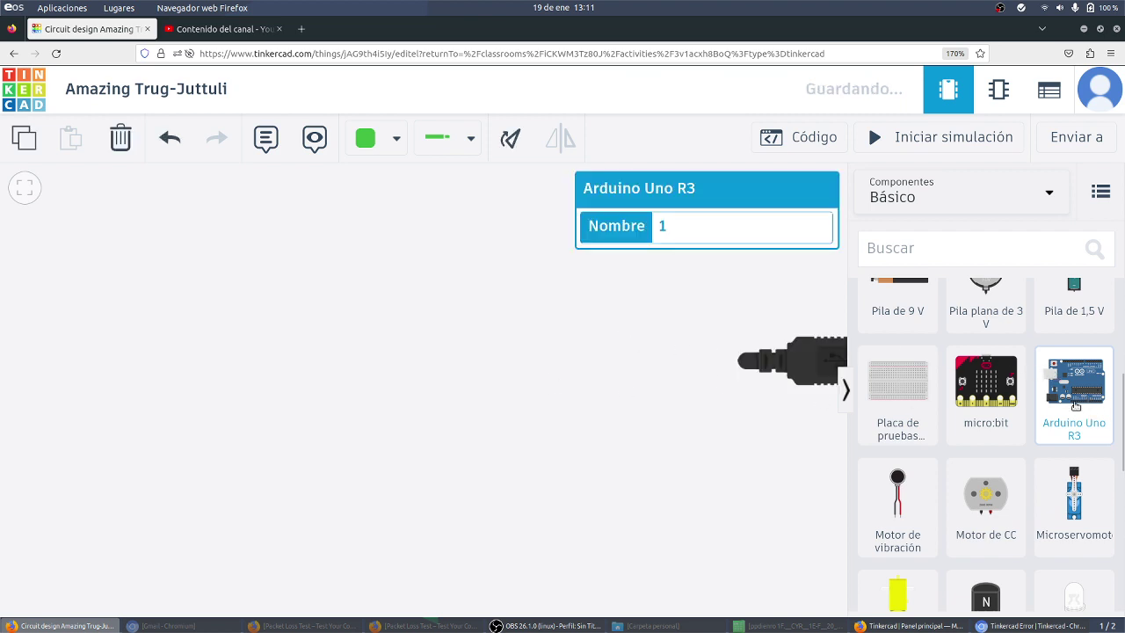
pyautogui.moveTo(696, 385); pyautogui.dragTo(281, 399)
pyautogui.scroll(5, 282, 399)
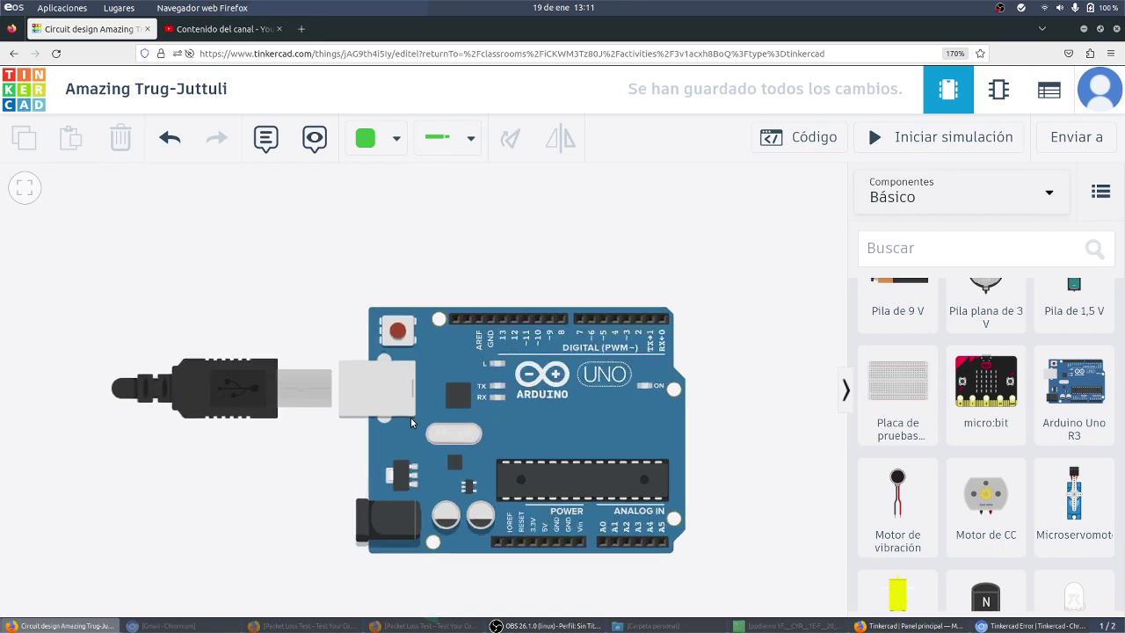
pyautogui.scroll(3, 276, 471)
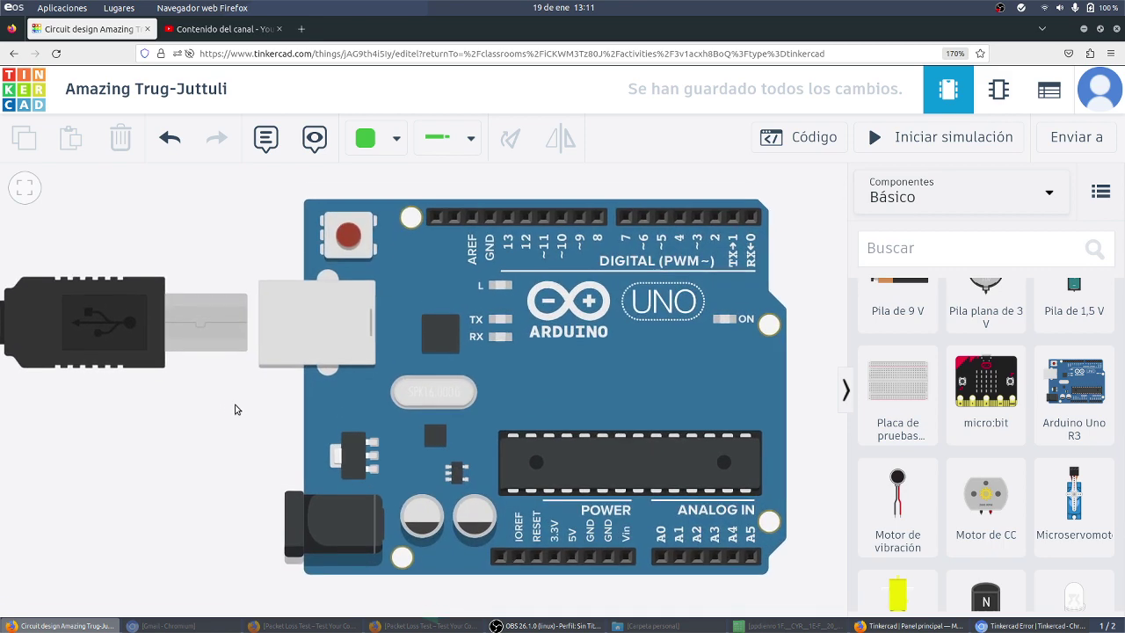
pyautogui.scroll(2, 479, 471)
pyautogui.scroll(1, 478, 472)
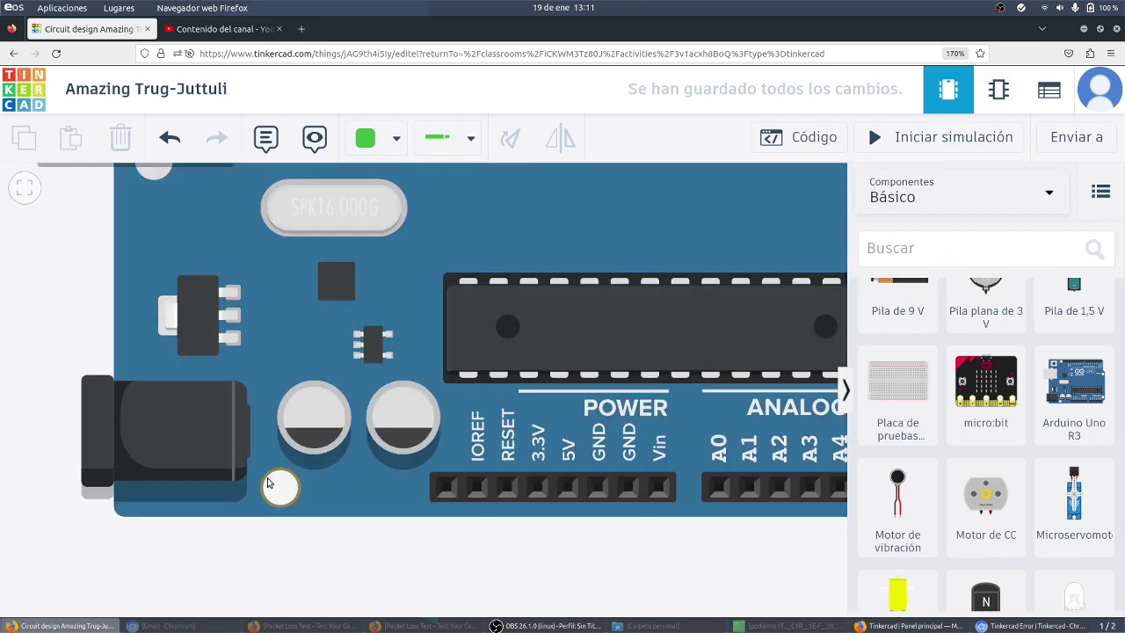
# Step: Inspect the board's POWER and ANALOG IN headers and select the Arduino Uno R3
pyautogui.moveTo(431, 554); pyautogui.dragTo(241, 560)
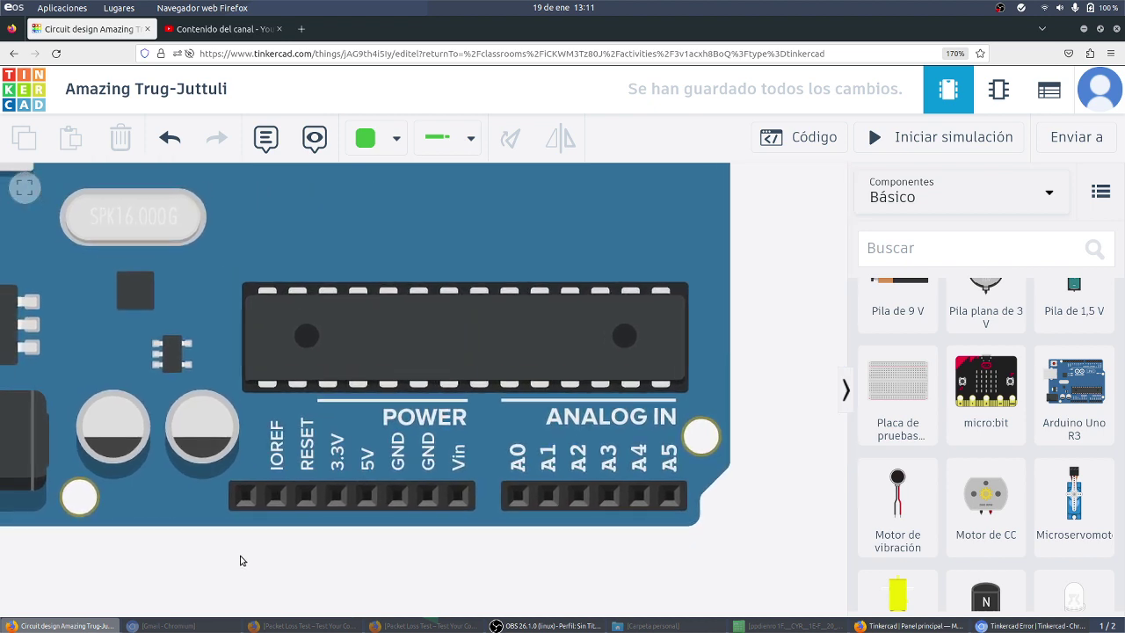
pyautogui.scroll(4, 301, 535)
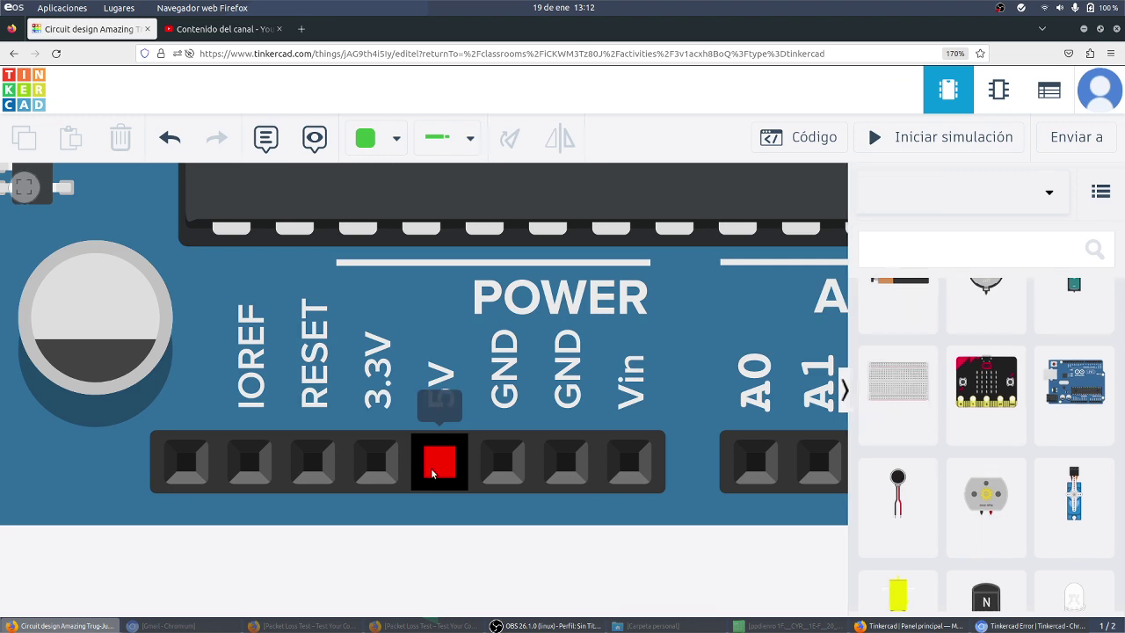
pyautogui.scroll(-3, 432, 470)
pyautogui.scroll(2, 435, 463)
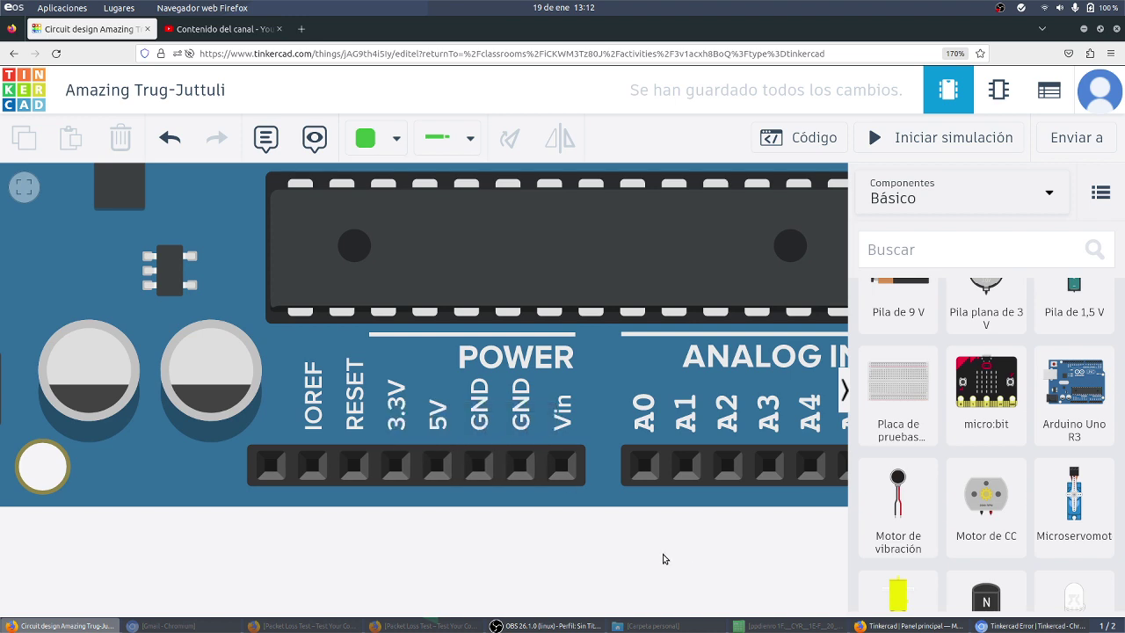
pyautogui.scroll(-3, 415, 378)
pyautogui.scroll(5, 268, 335)
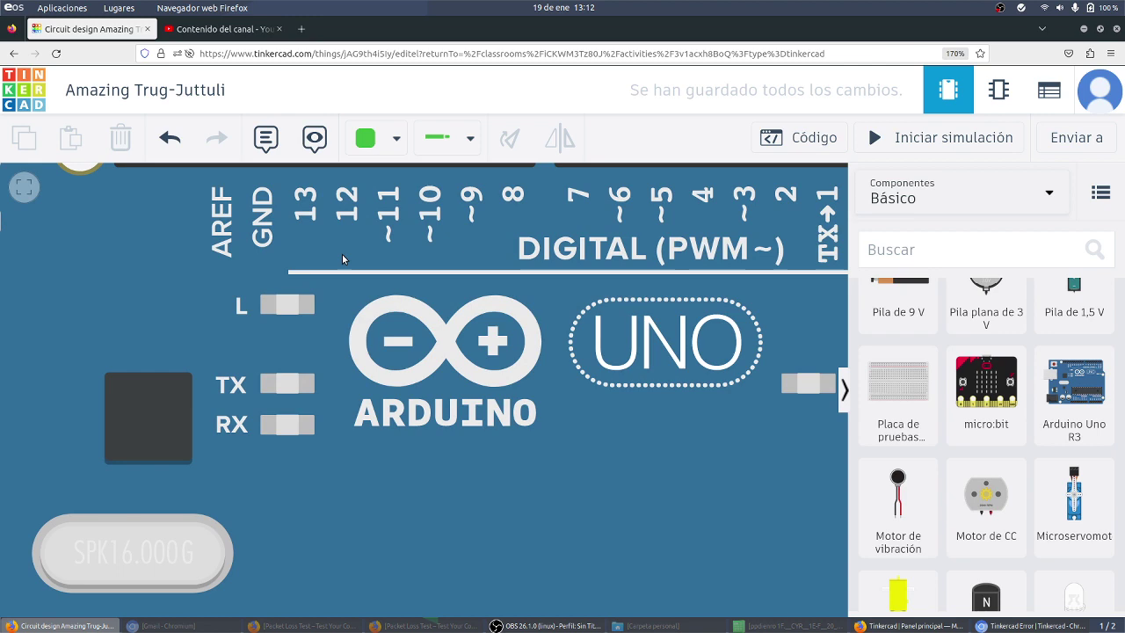
pyautogui.click(342, 254)
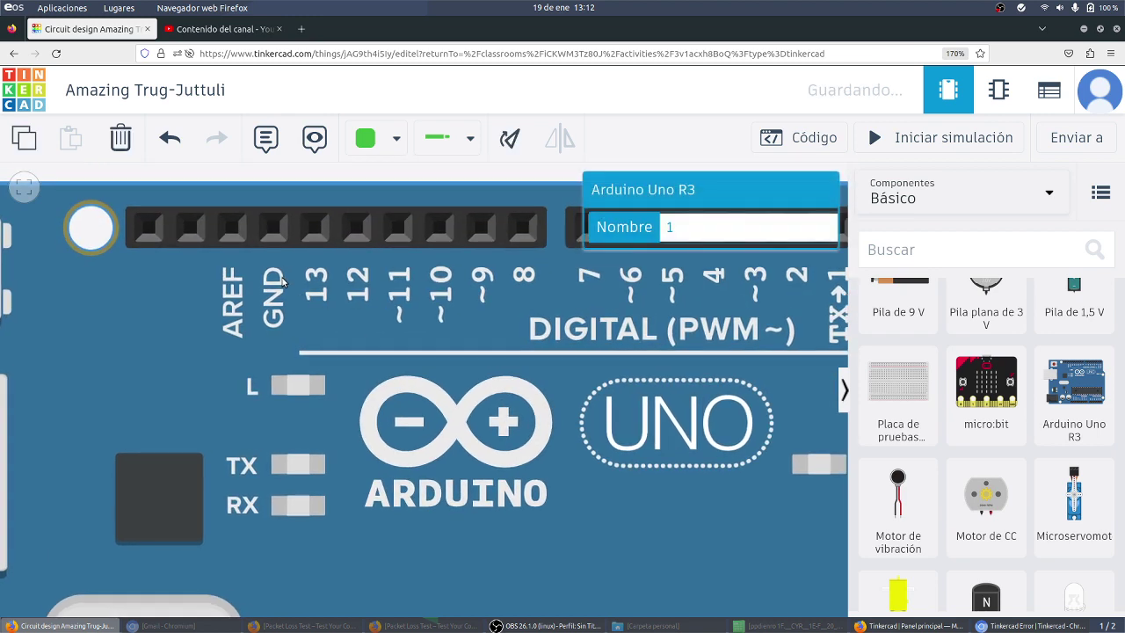
pyautogui.scroll(-2, 292, 298)
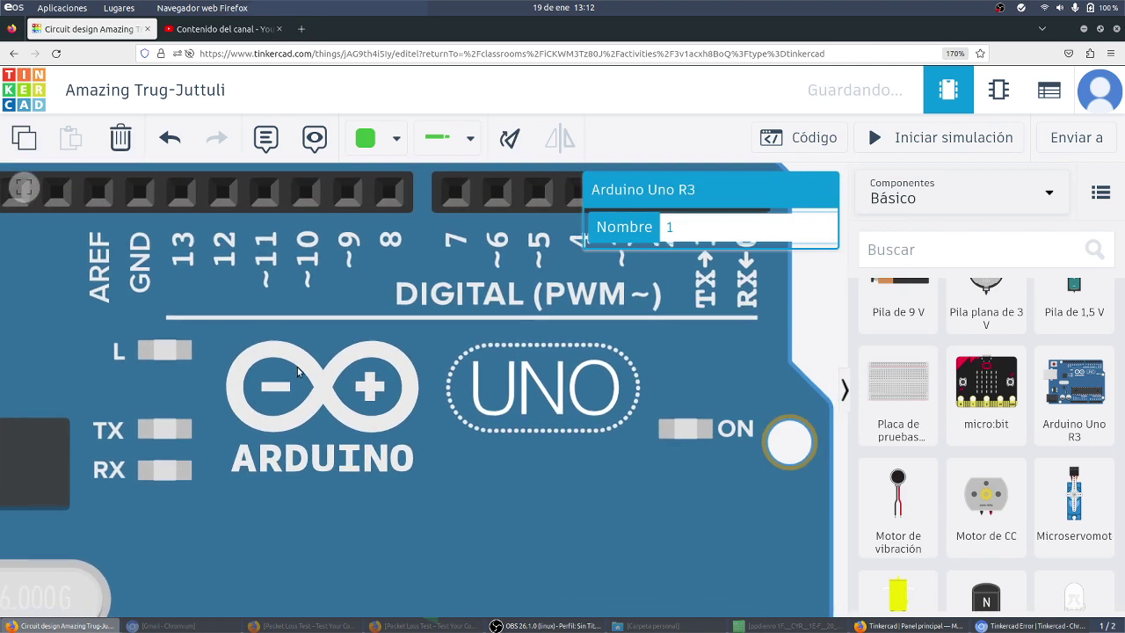
pyautogui.scroll(-2, 299, 373)
pyautogui.scroll(4, 314, 431)
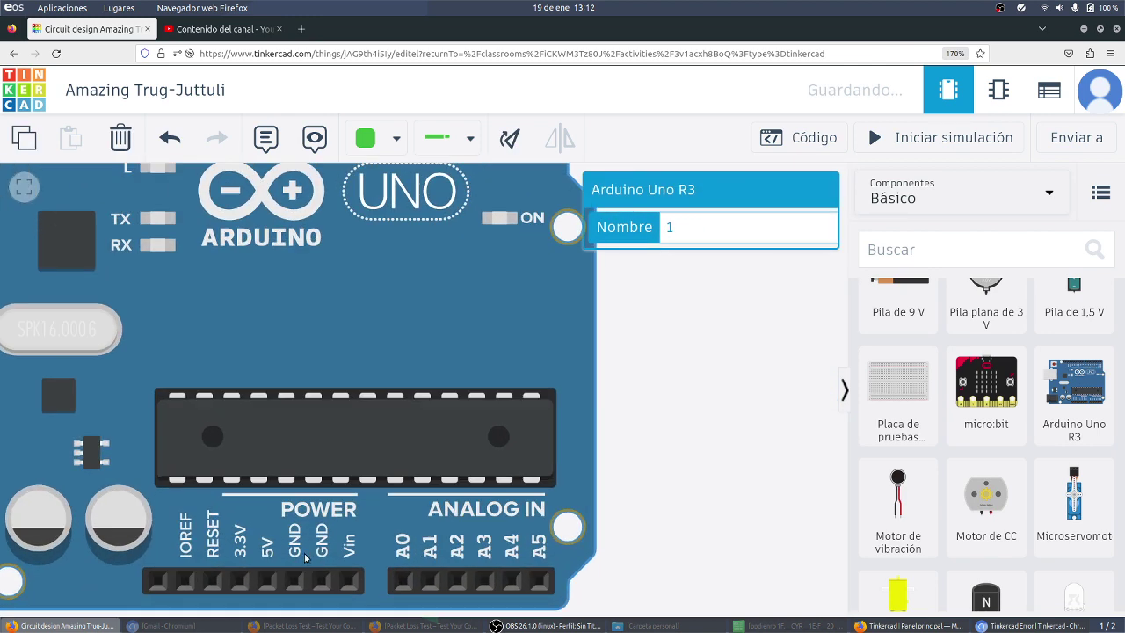
pyautogui.scroll(2, 265, 563)
pyautogui.scroll(-3, 265, 564)
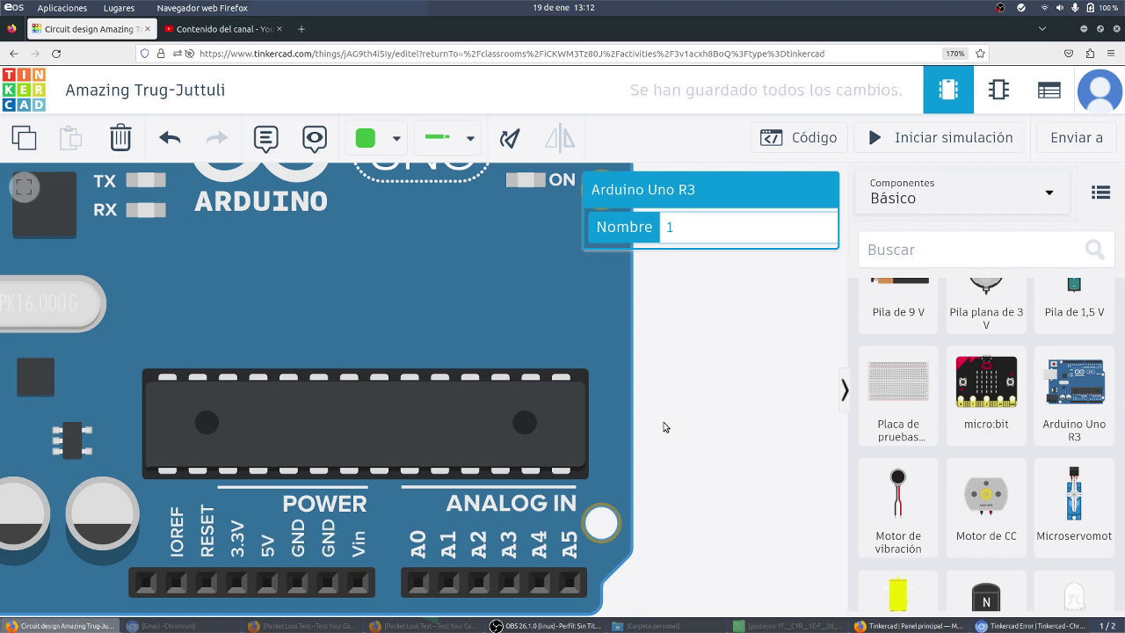
pyautogui.scroll(8, 665, 434)
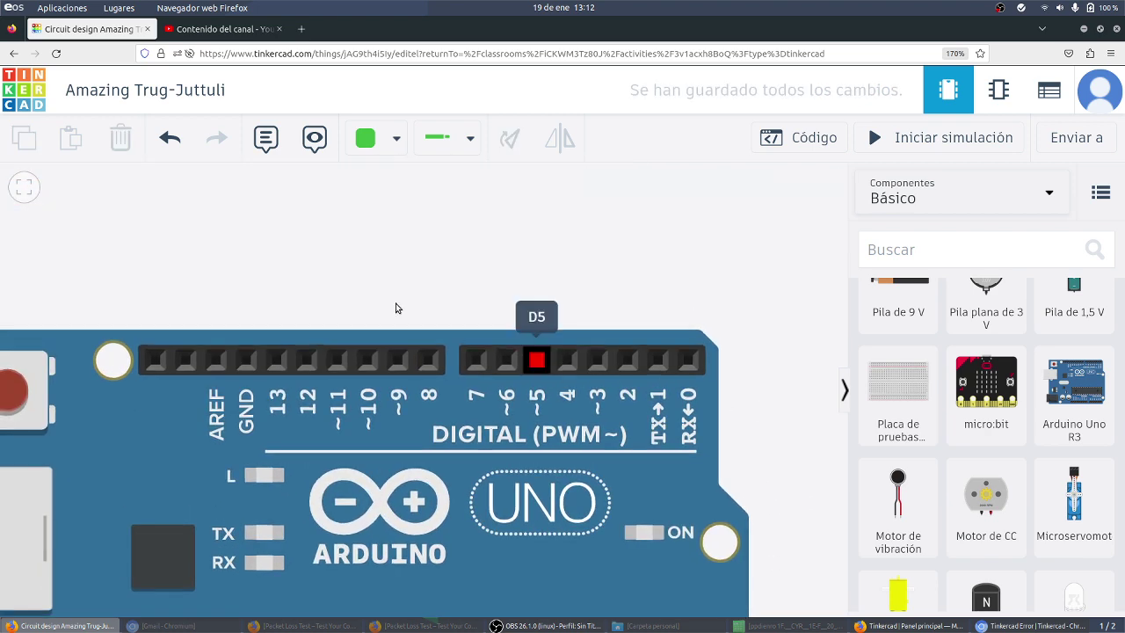
pyautogui.scroll(3, 367, 290)
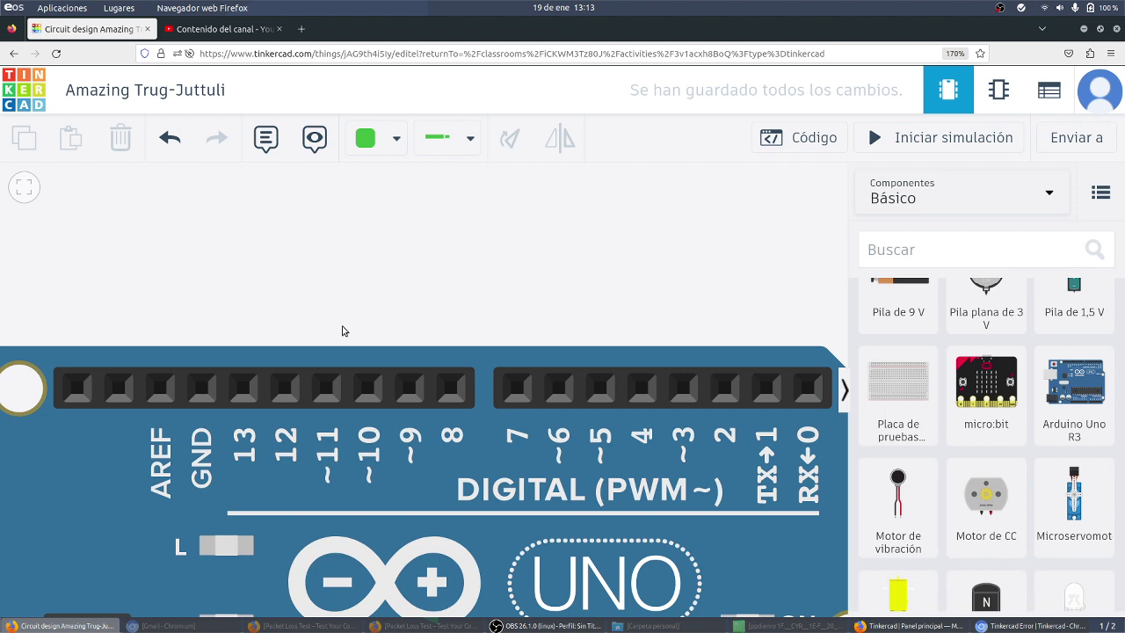
pyautogui.scroll(-3, 427, 256)
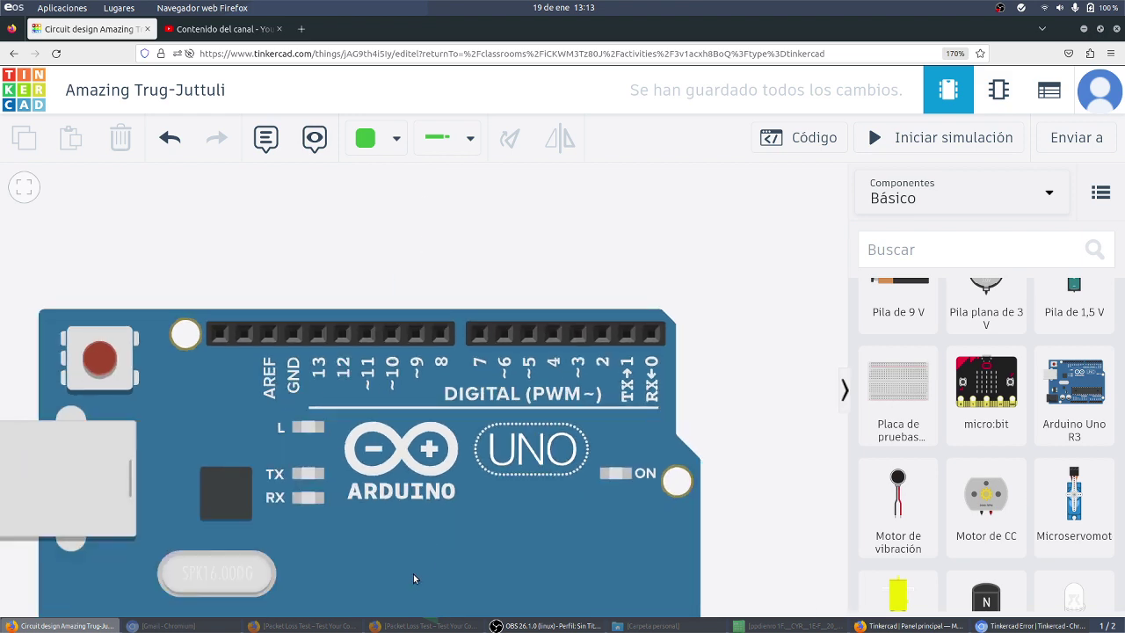
pyautogui.scroll(3, 426, 418)
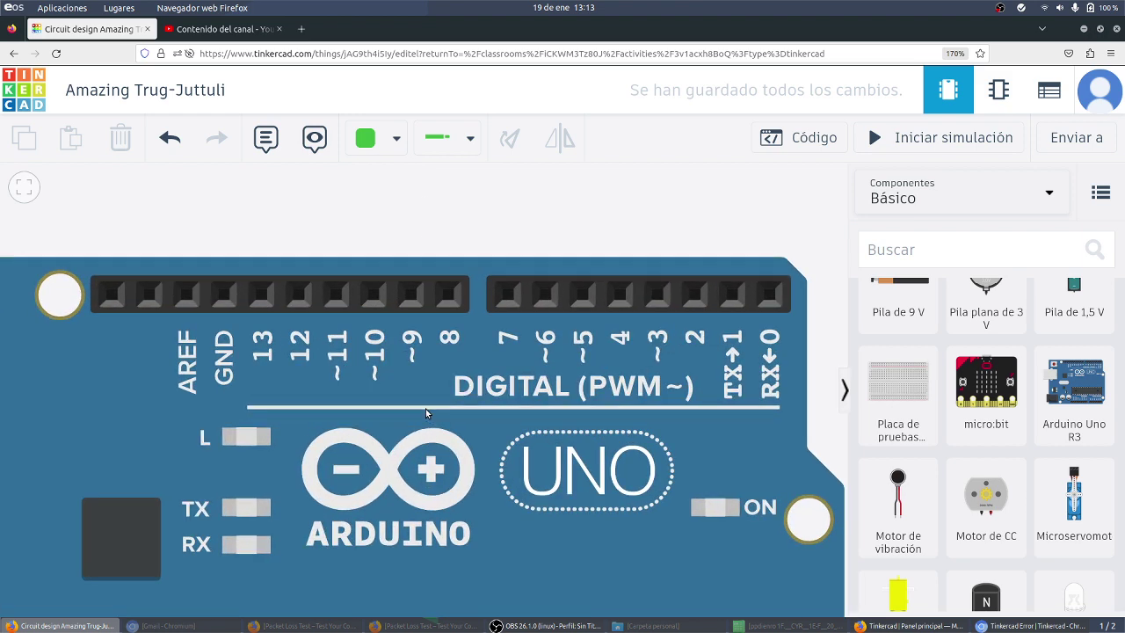
pyautogui.scroll(-2, 425, 408)
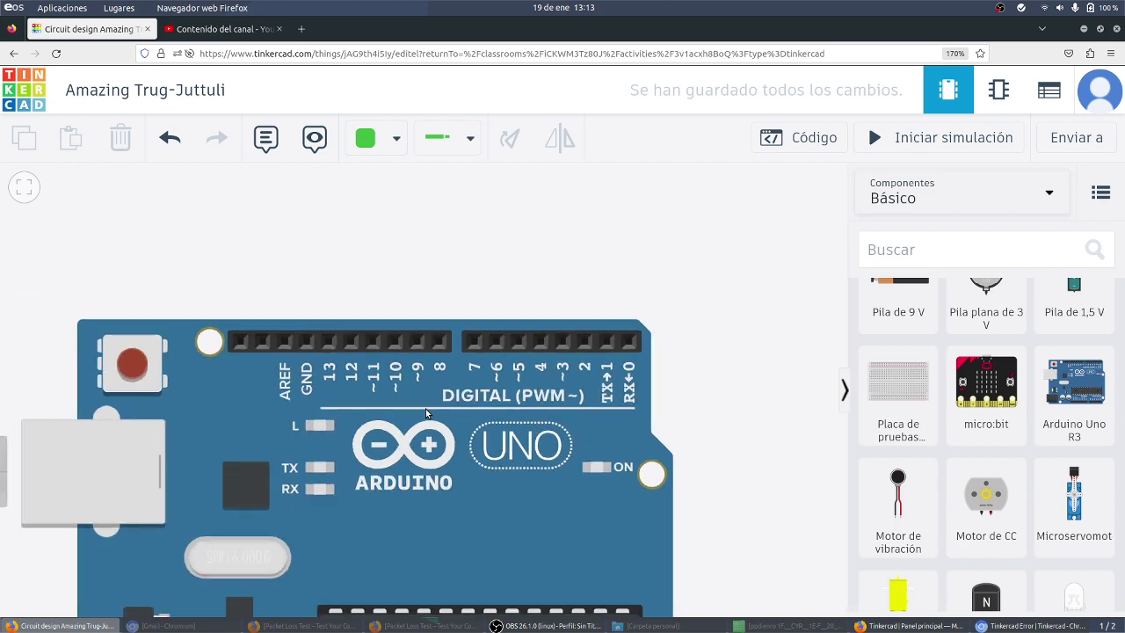
pyautogui.moveTo(688, 387); pyautogui.dragTo(680, 237)
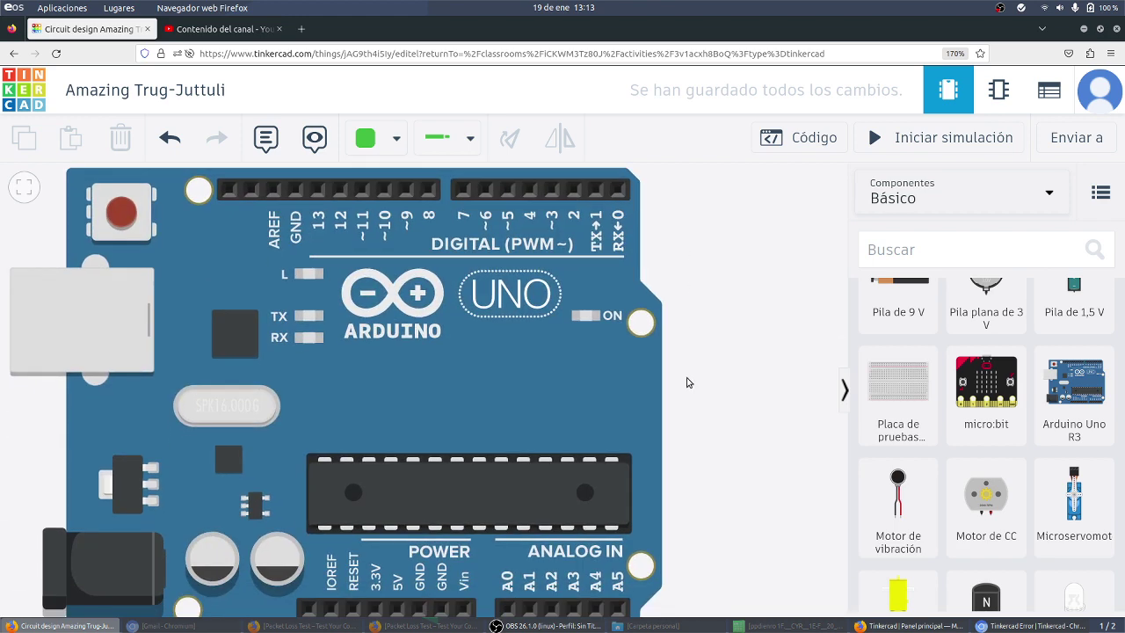
pyautogui.moveTo(688, 383); pyautogui.dragTo(698, 183)
pyautogui.scroll(3, 517, 500)
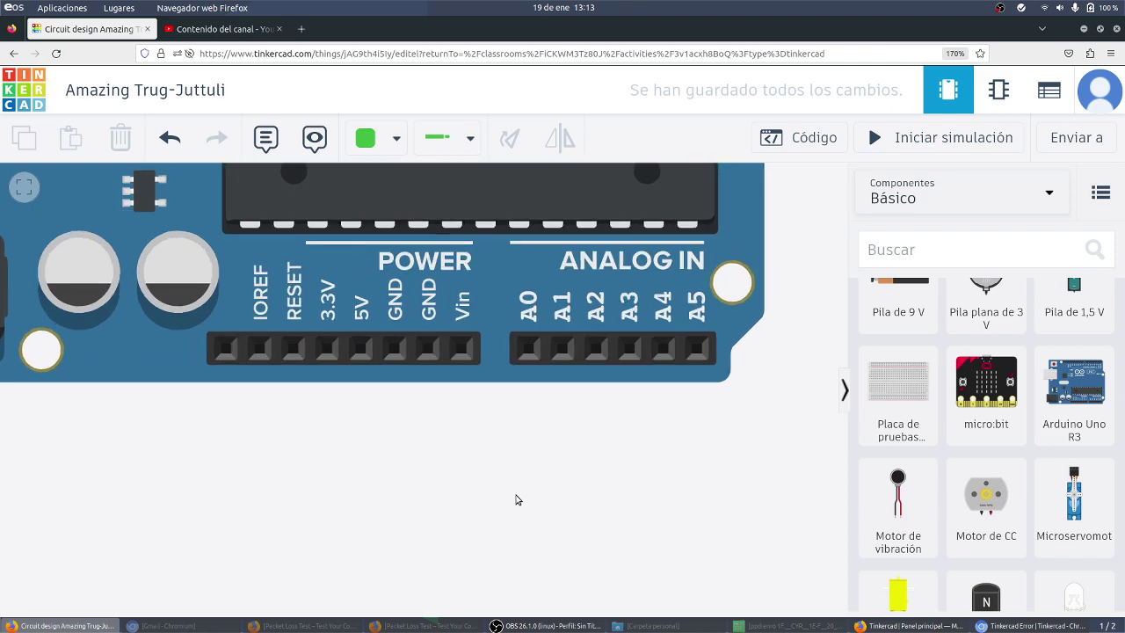
pyautogui.scroll(3, 459, 509)
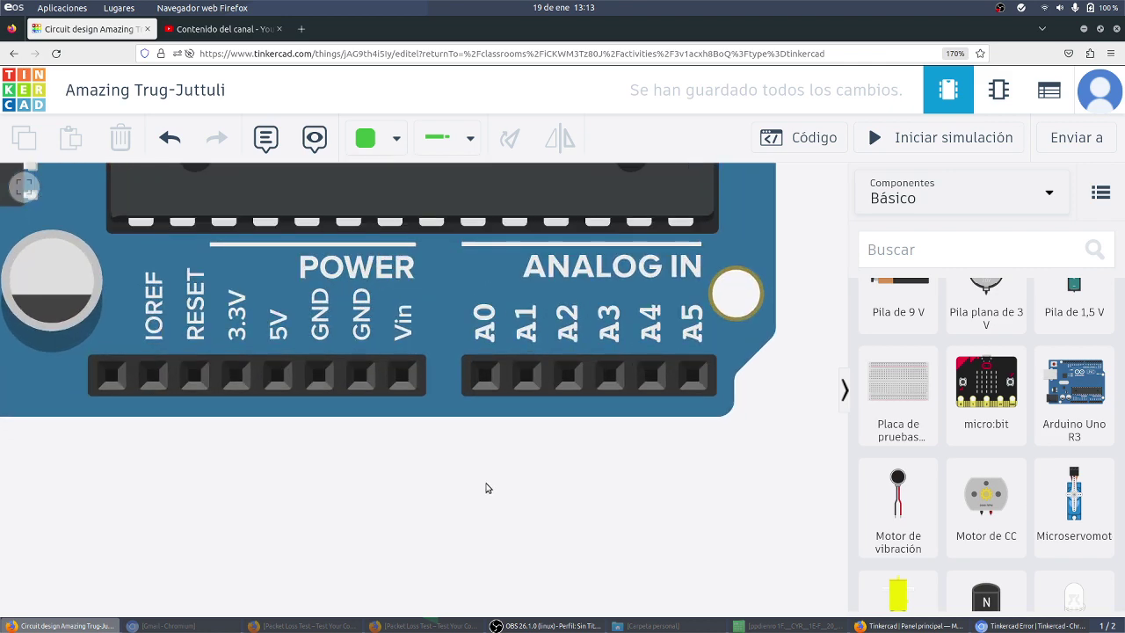
pyautogui.moveTo(488, 487); pyautogui.dragTo(458, 553)
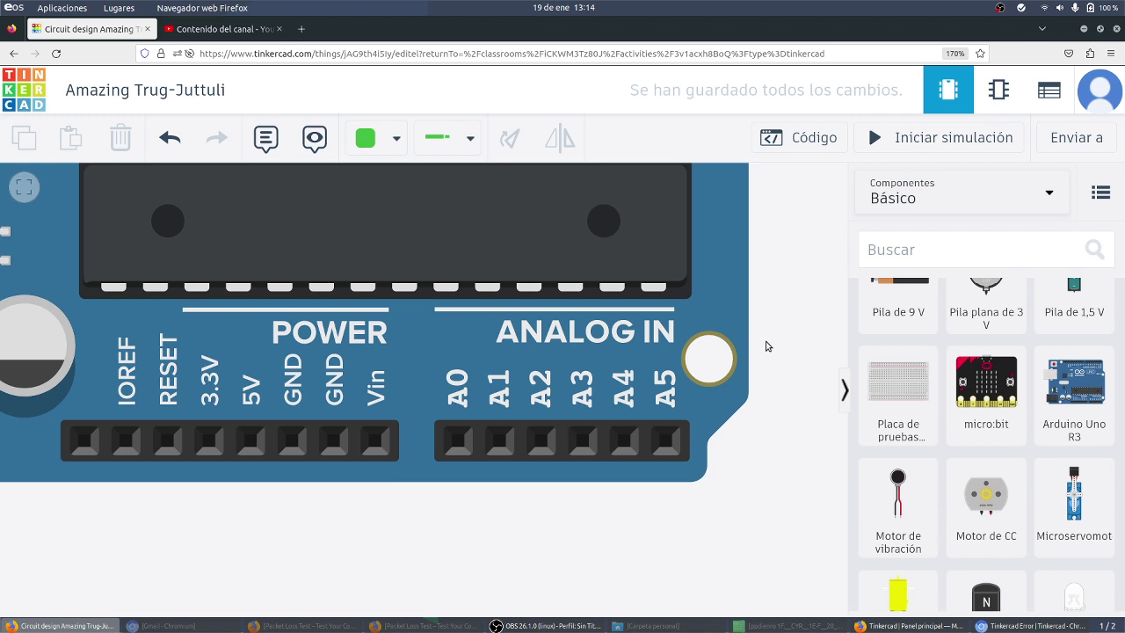
pyautogui.scroll(-4, 765, 346)
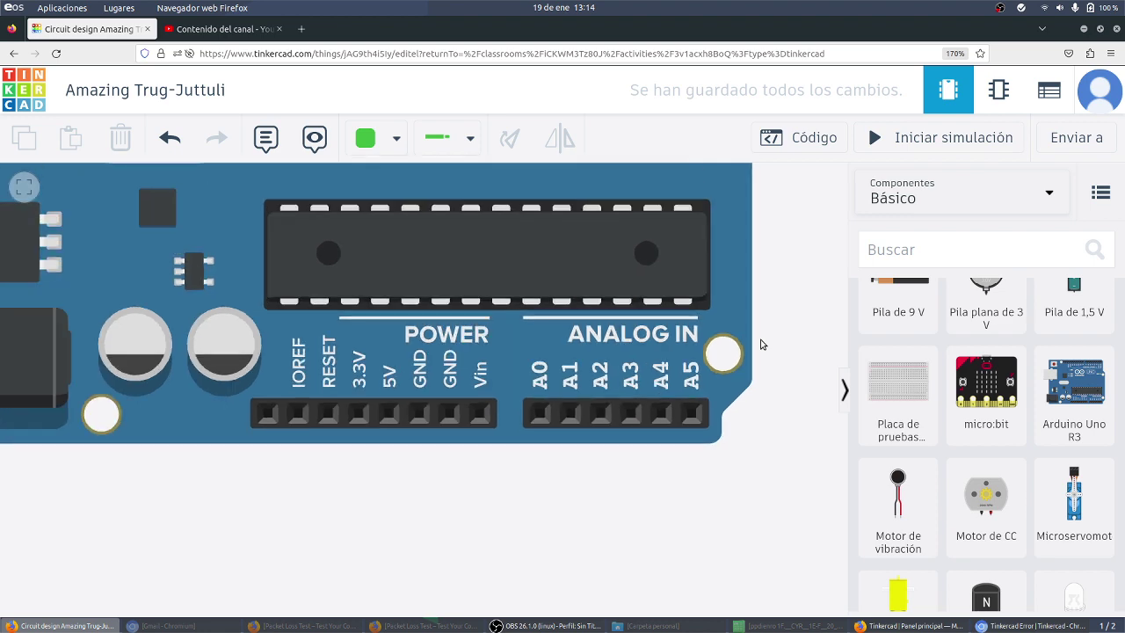
pyautogui.moveTo(779, 324); pyautogui.dragTo(757, 360)
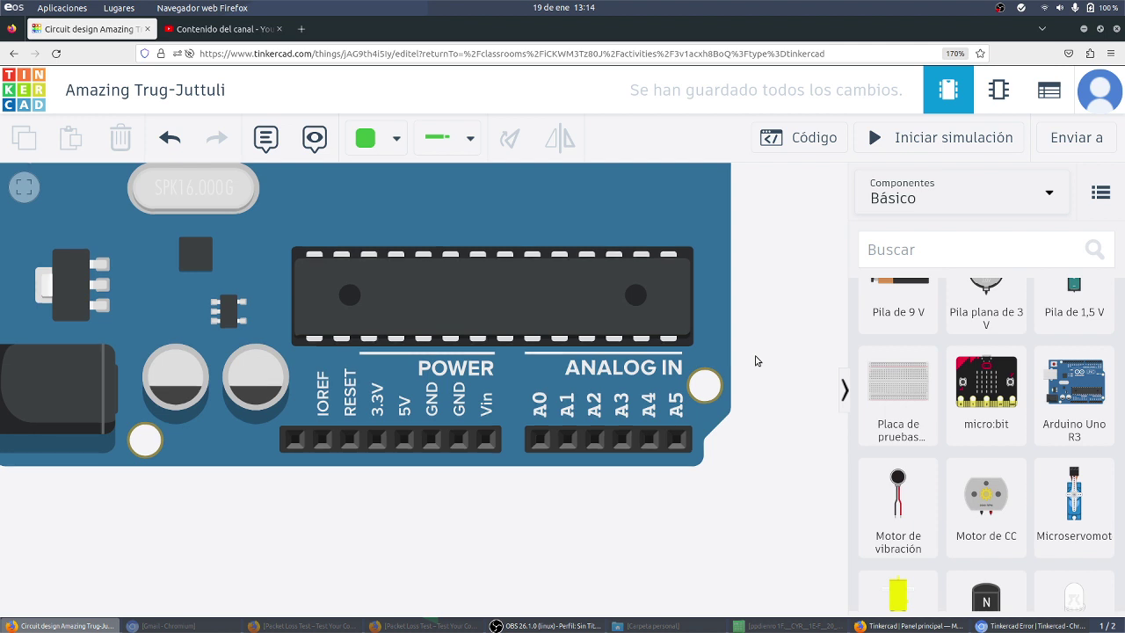
pyautogui.scroll(-2, 788, 345)
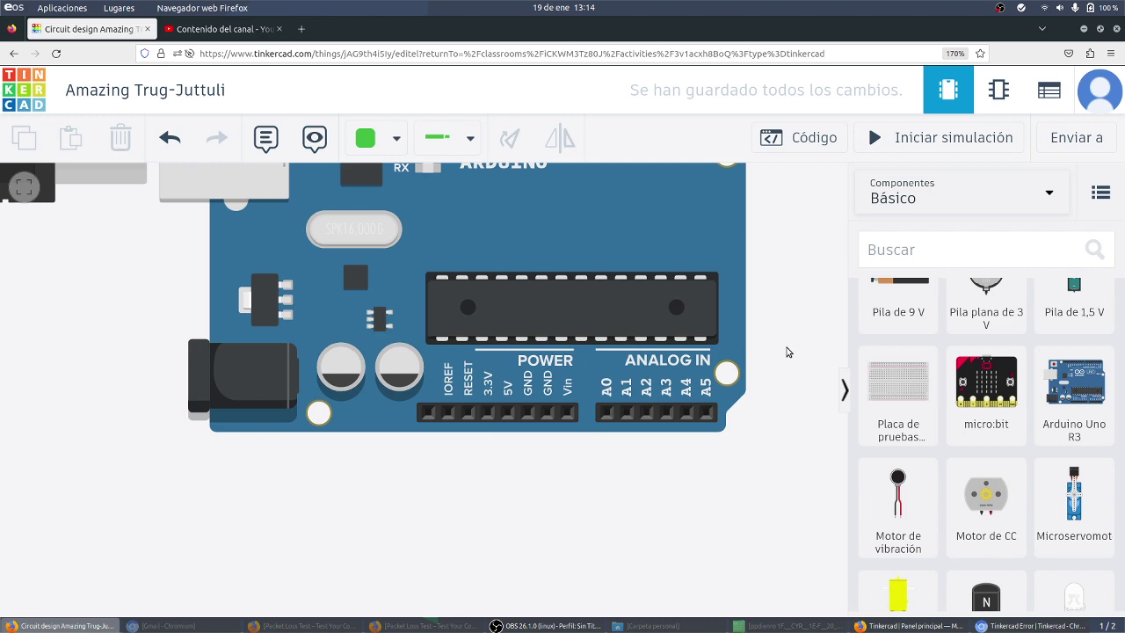
pyautogui.scroll(-2, 778, 330)
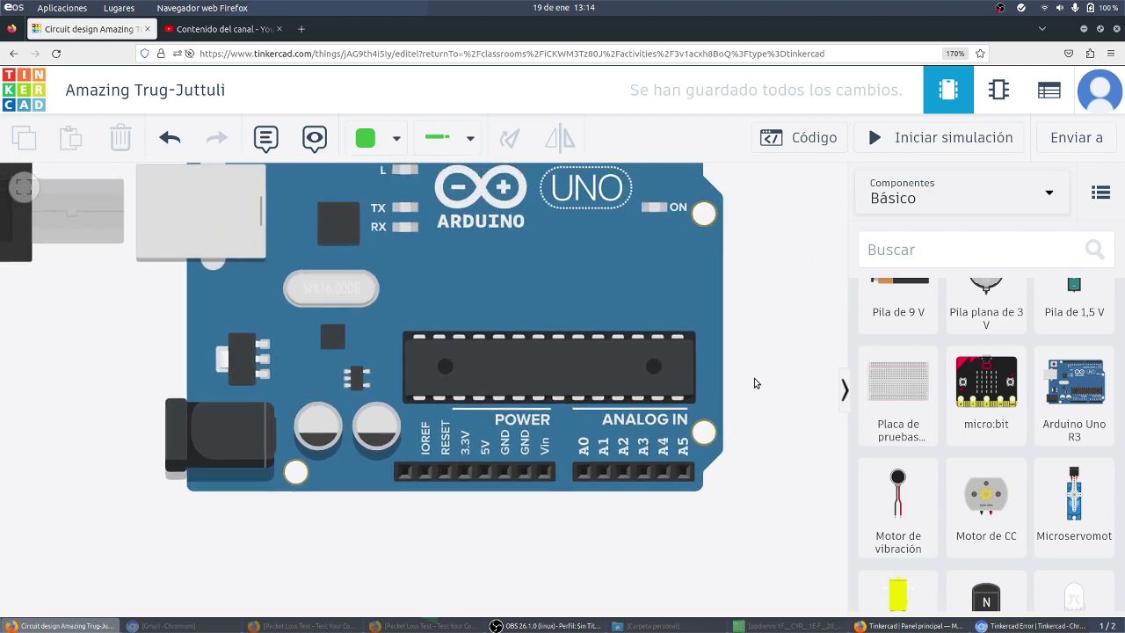
pyautogui.scroll(2, 736, 354)
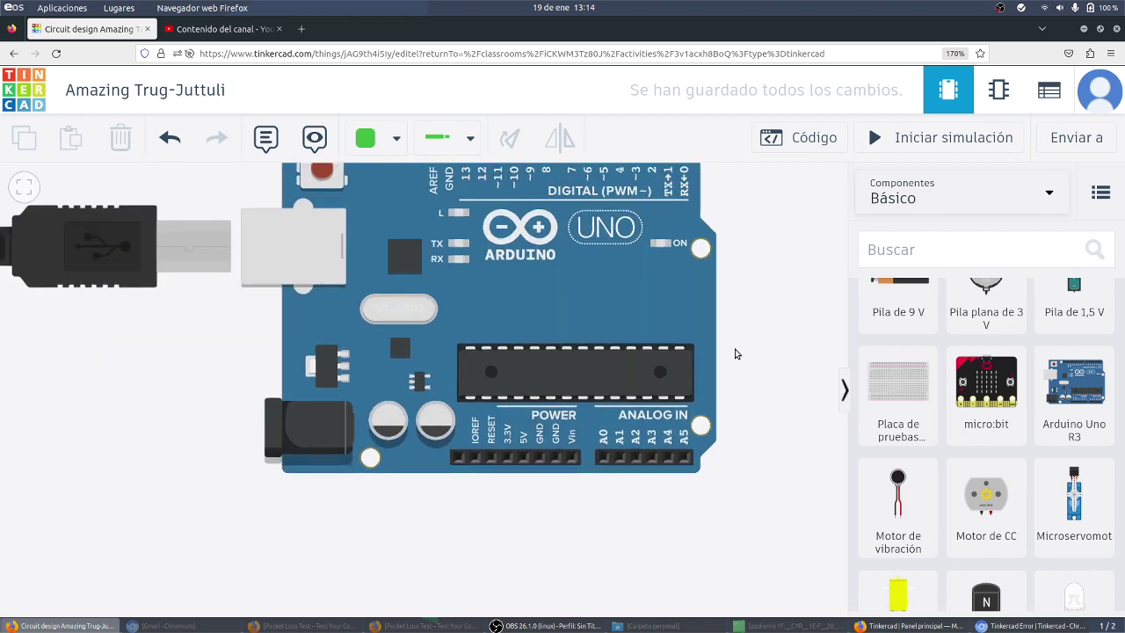
pyautogui.moveTo(741, 314); pyautogui.dragTo(740, 377)
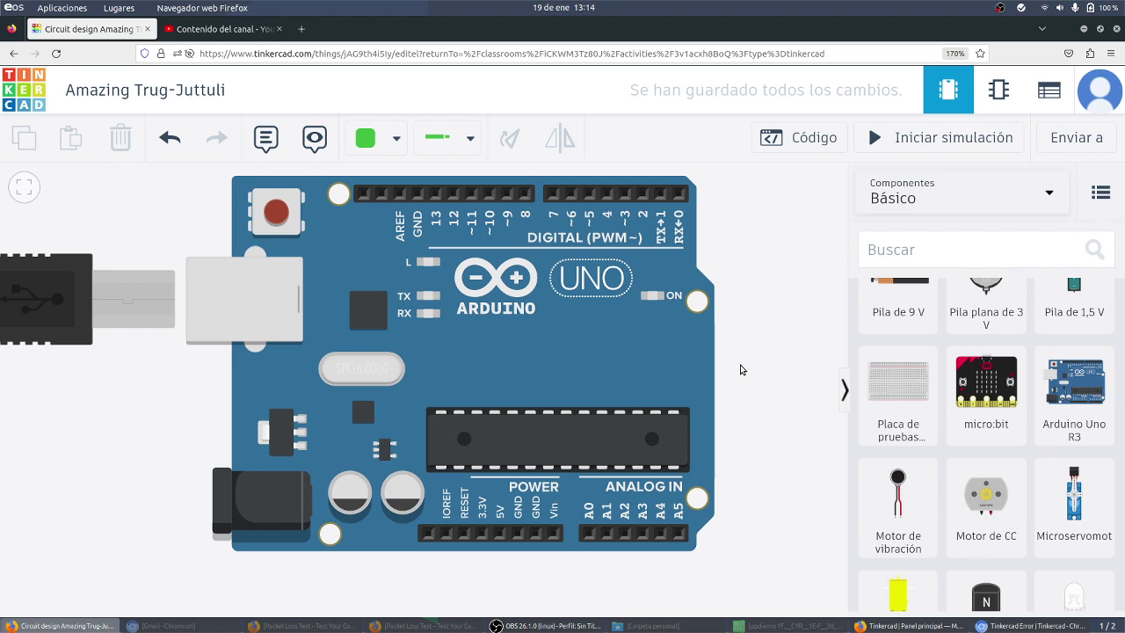
pyautogui.scroll(2, 741, 369)
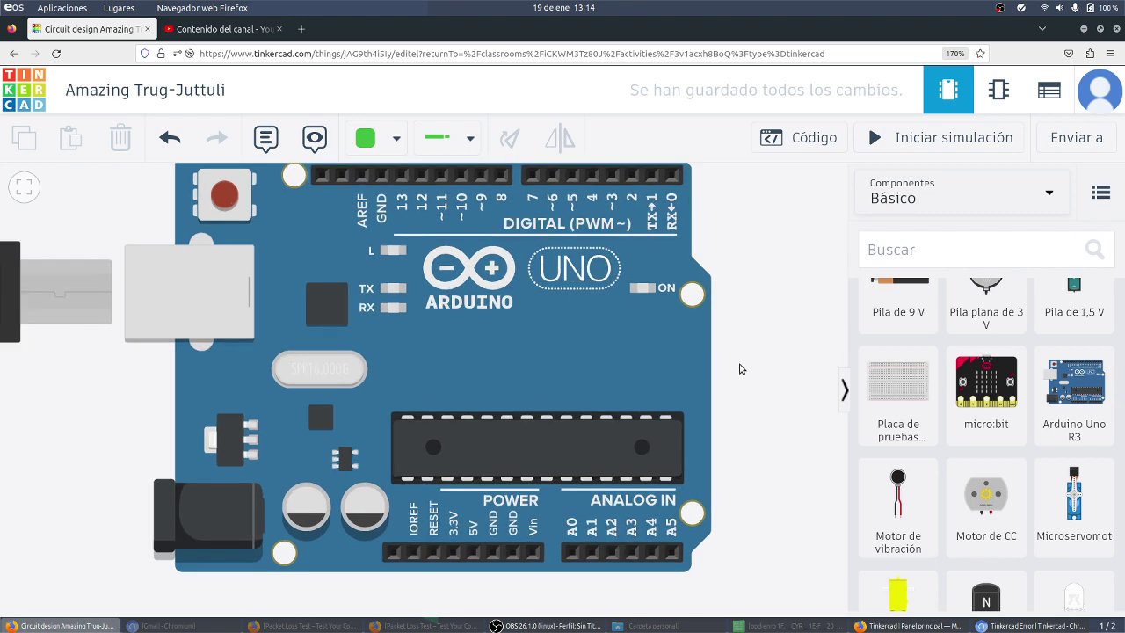
pyautogui.scroll(-2, 740, 369)
pyautogui.moveTo(746, 354); pyautogui.dragTo(748, 377)
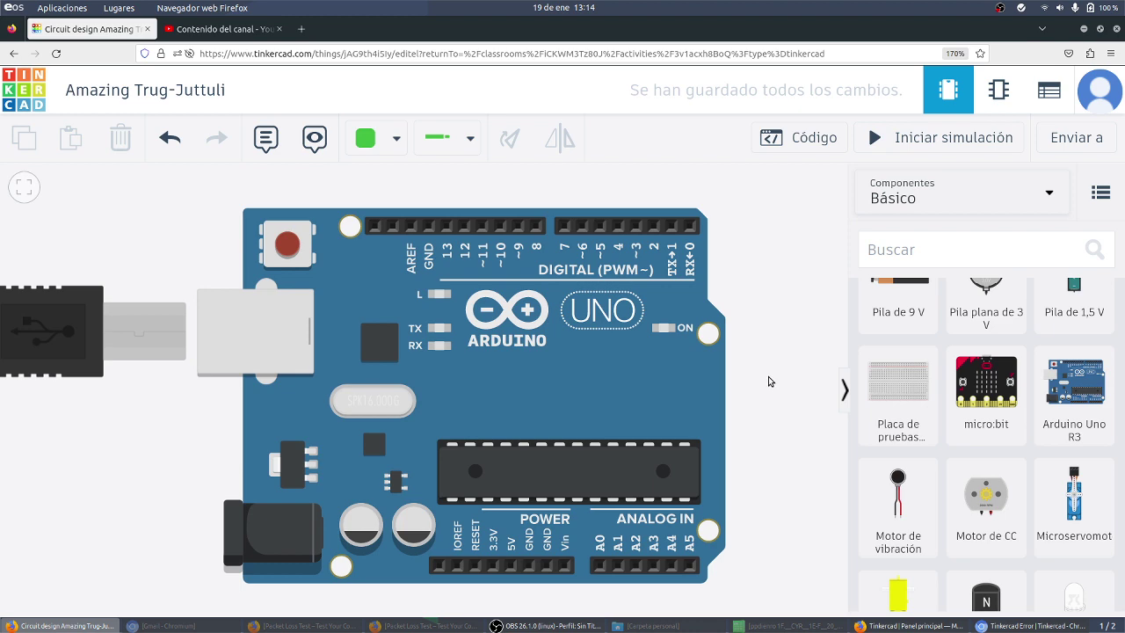
pyautogui.scroll(-3, 770, 384)
pyautogui.moveTo(786, 389); pyautogui.dragTo(674, 466)
pyautogui.scroll(-2, 677, 395)
pyautogui.scroll(1, 680, 390)
pyautogui.moveTo(683, 407); pyautogui.dragTo(674, 412)
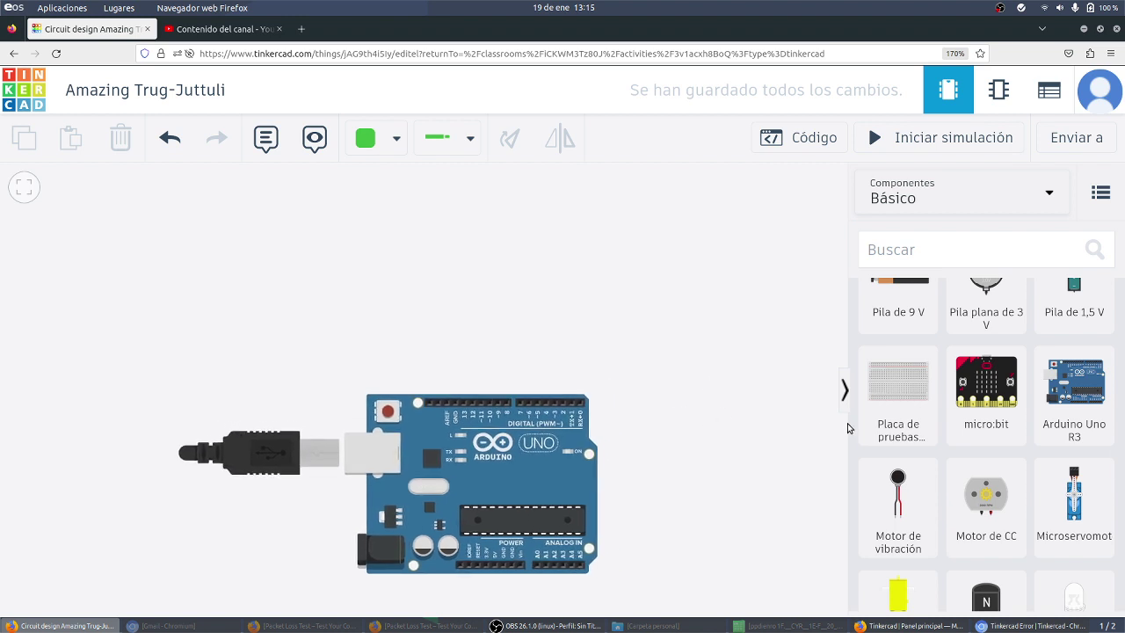
pyautogui.scroll(3, 947, 418)
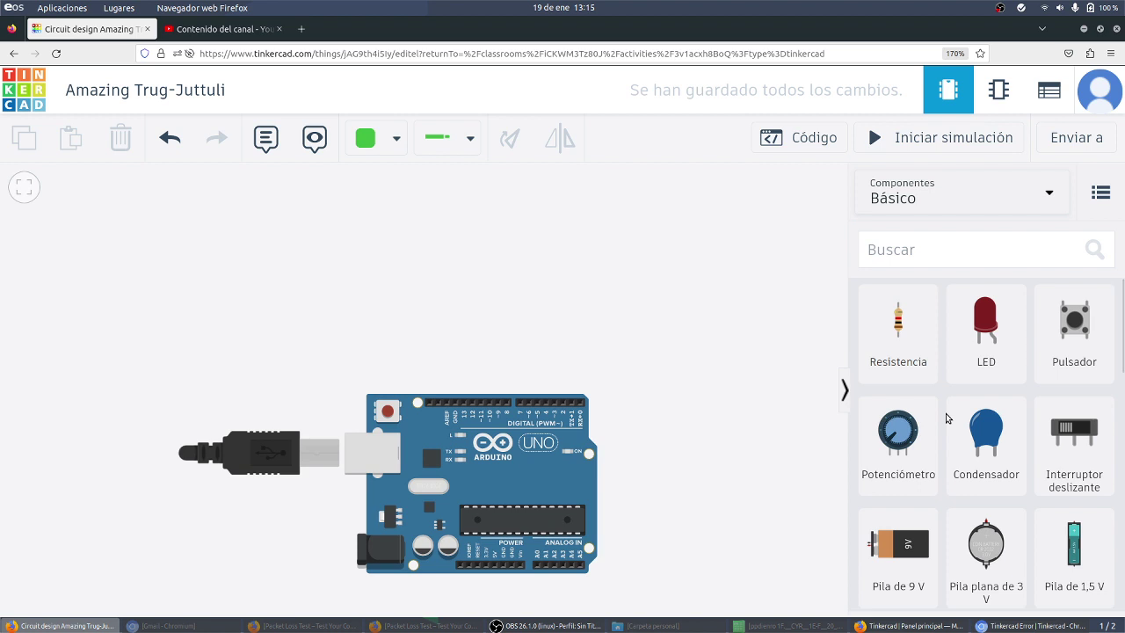
pyautogui.scroll(-3, 929, 457)
pyautogui.moveTo(906, 424); pyautogui.dragTo(472, 286)
pyautogui.scroll(3, 473, 290)
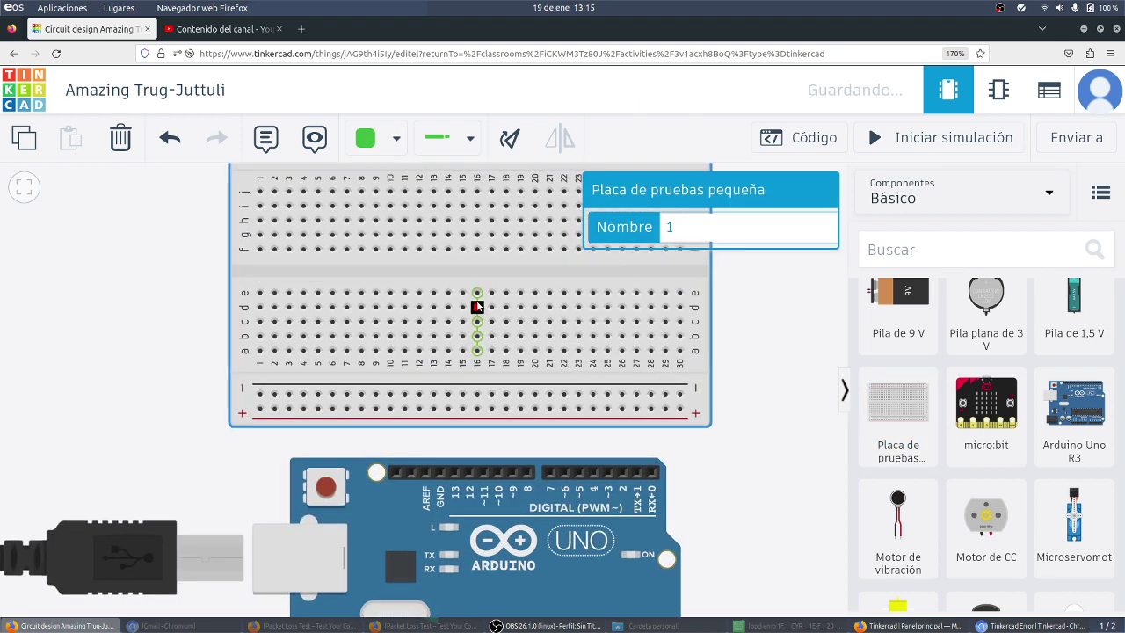
pyautogui.scroll(1, 477, 306)
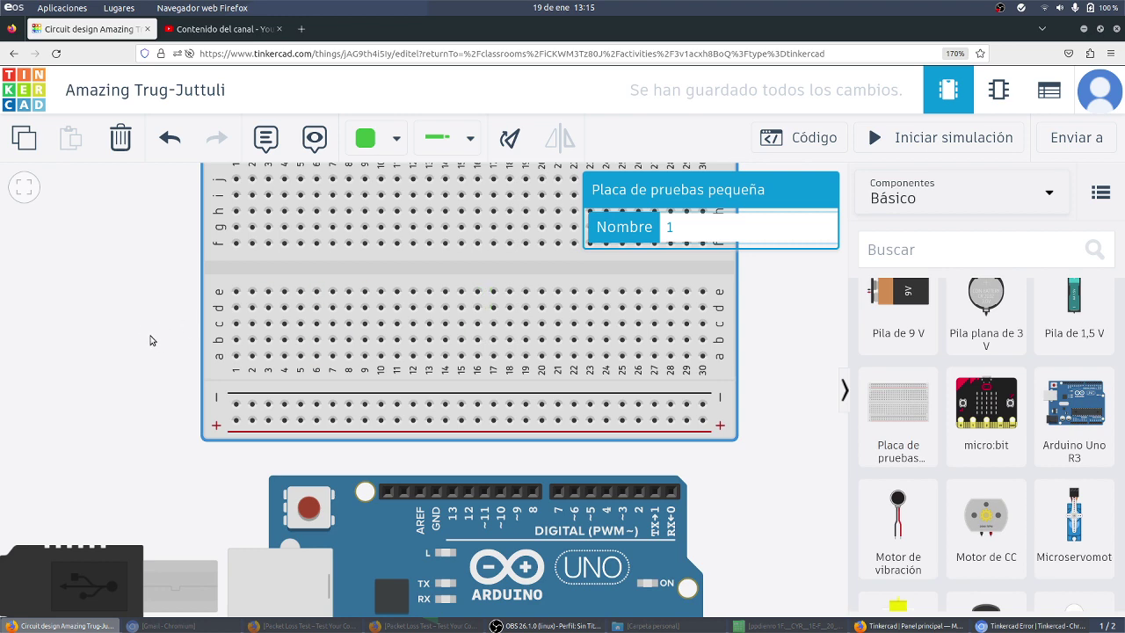
pyautogui.click(103, 341)
pyautogui.moveTo(103, 341); pyautogui.dragTo(64, 183)
pyautogui.click(419, 584)
pyautogui.click(354, 208)
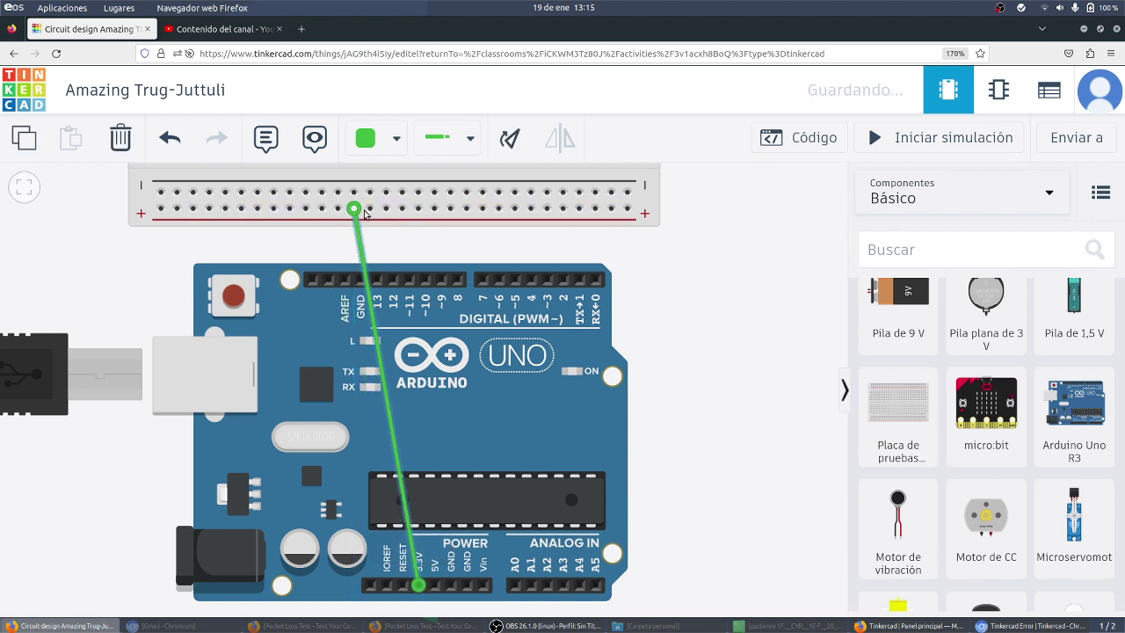
pyautogui.click(394, 143)
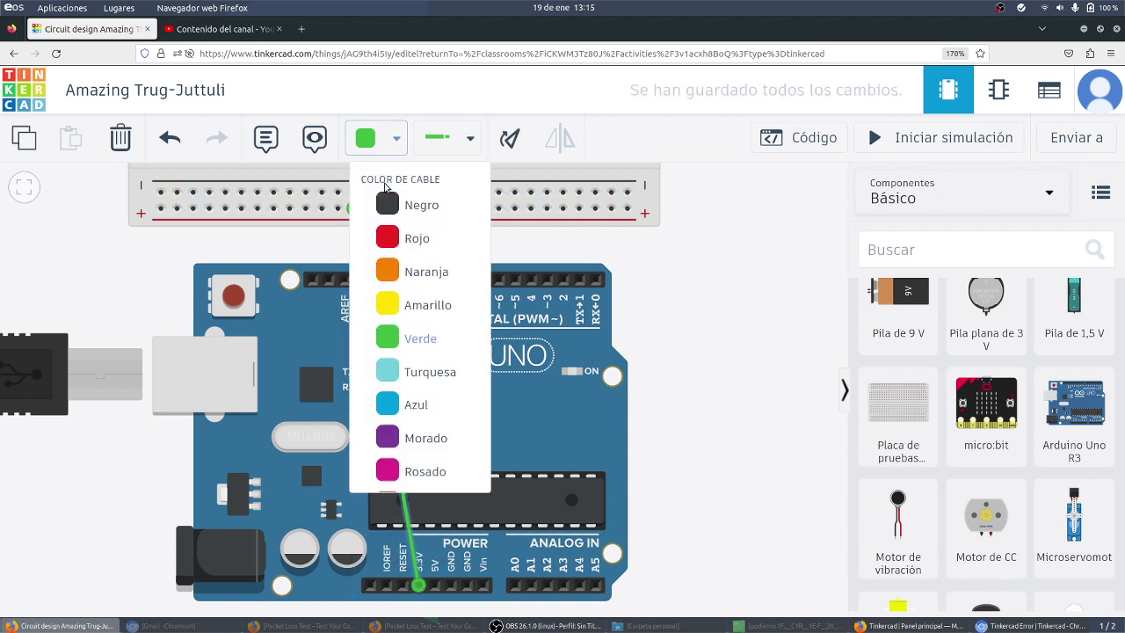
pyautogui.click(390, 237)
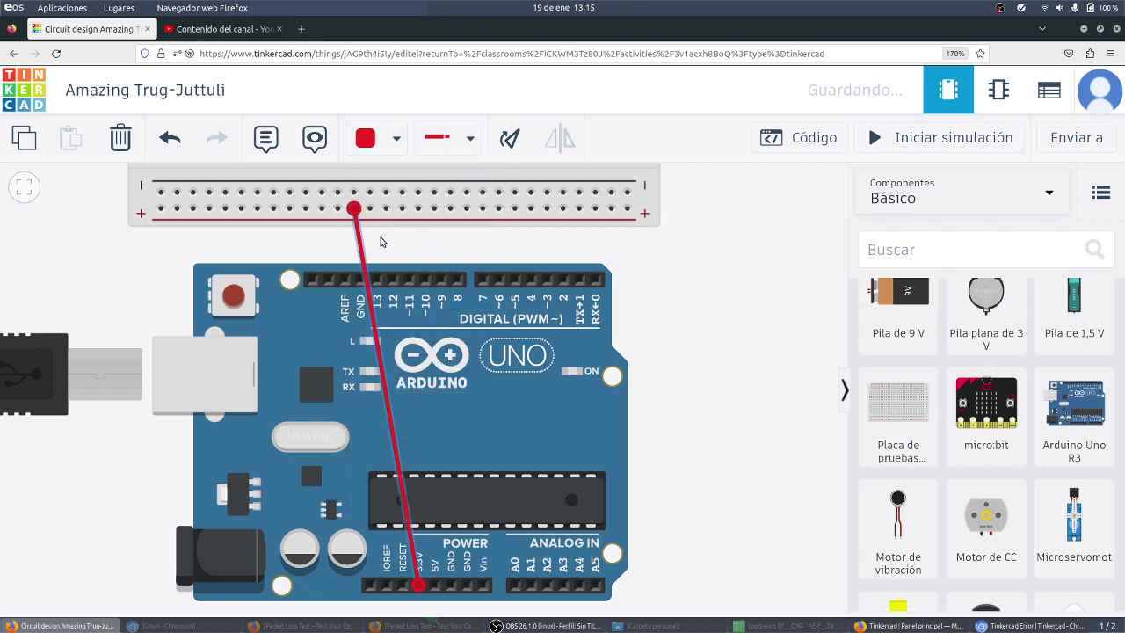
pyautogui.moveTo(413, 227); pyautogui.dragTo(457, 226)
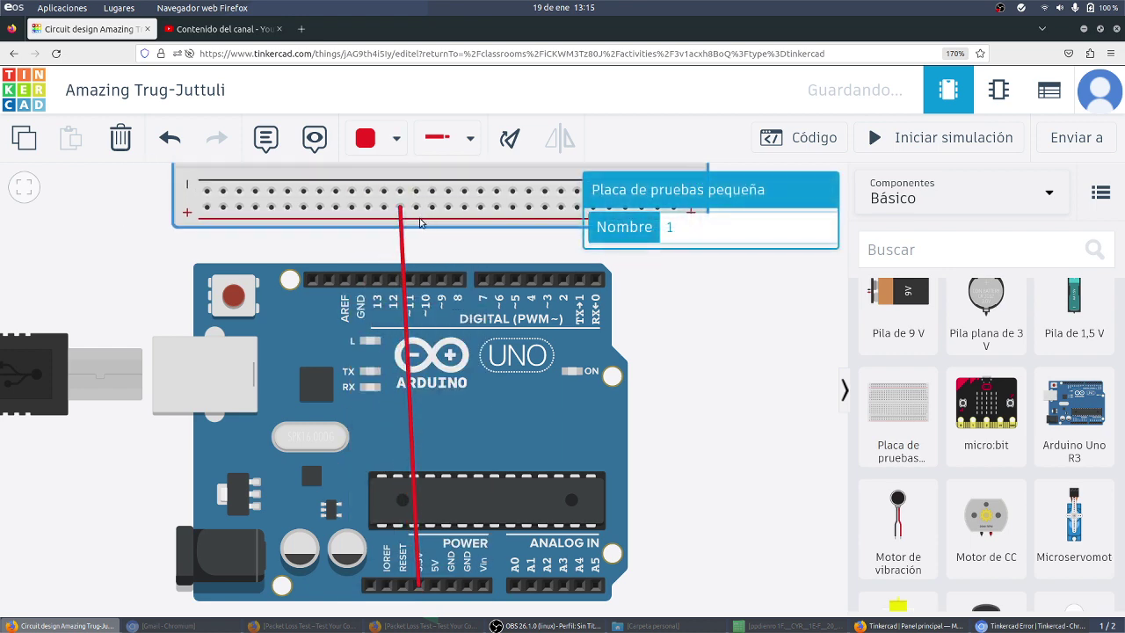
pyautogui.scroll(2, 420, 224)
pyautogui.scroll(-2, 420, 224)
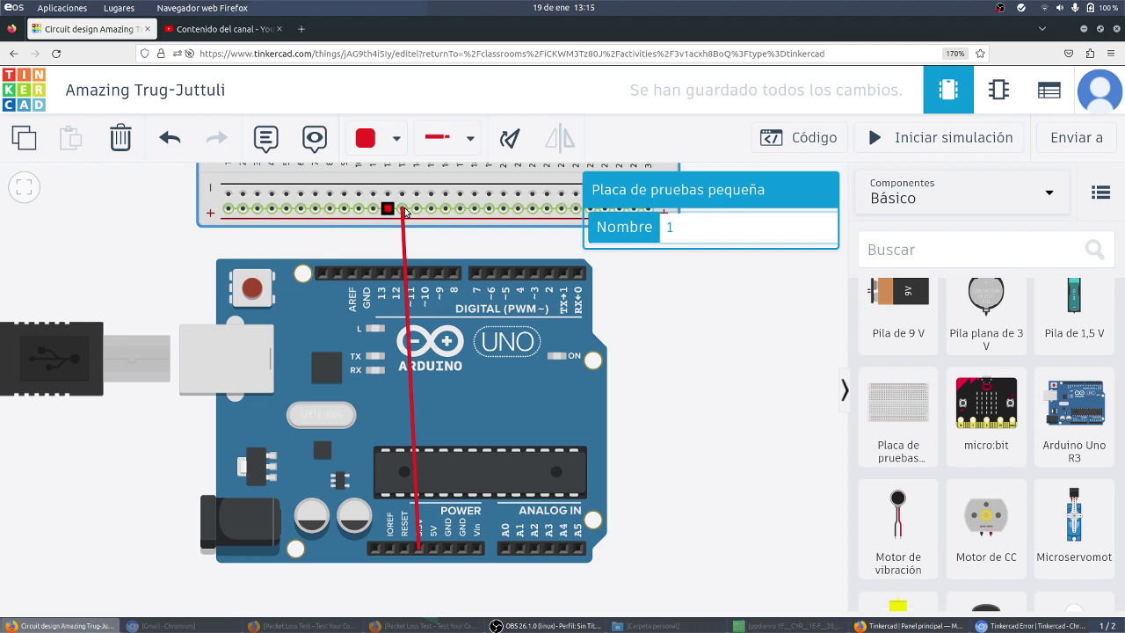
pyautogui.click(367, 274)
pyautogui.click(359, 193)
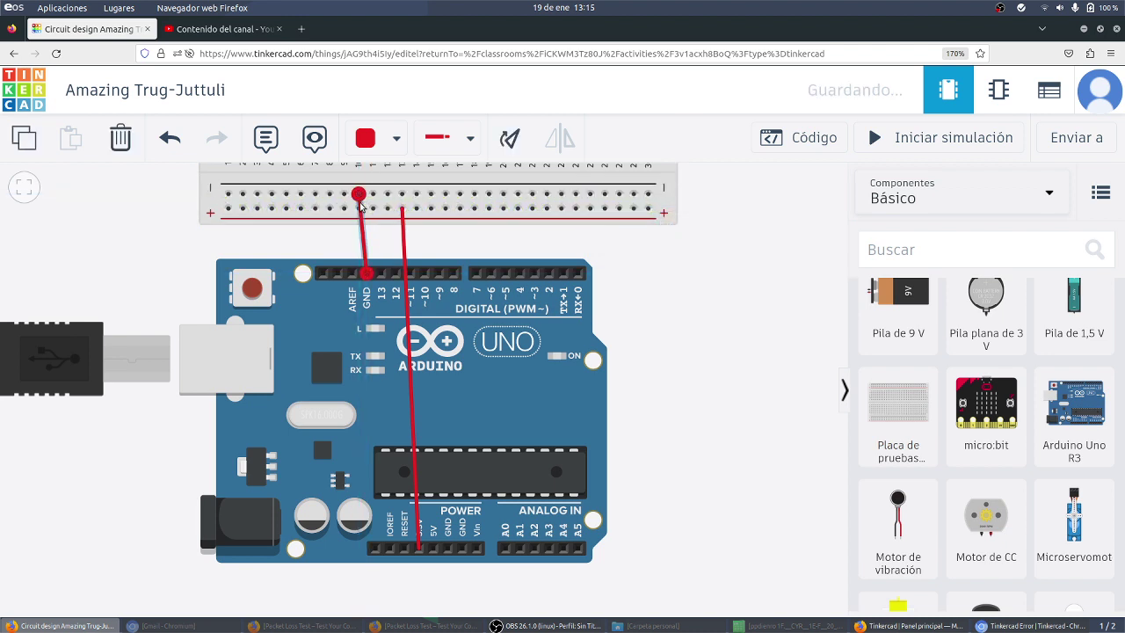
pyautogui.click(393, 146)
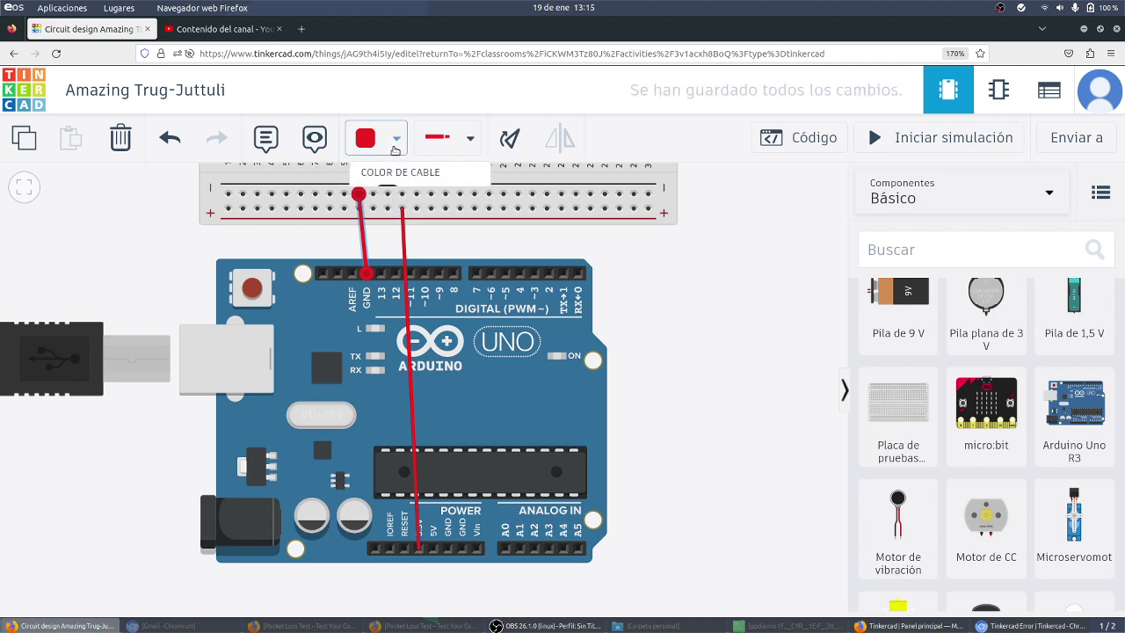
pyautogui.click(386, 207)
pyautogui.moveTo(128, 233); pyautogui.dragTo(70, 396)
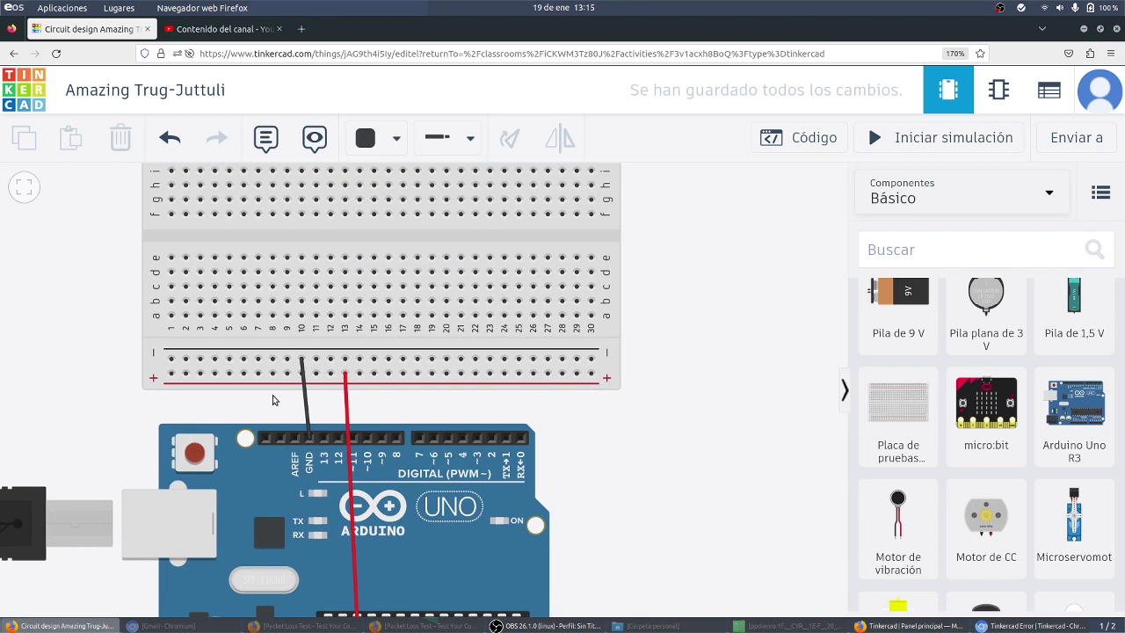
pyautogui.scroll(2, 272, 400)
pyautogui.scroll(1, 272, 399)
pyautogui.scroll(-2, 273, 396)
pyautogui.scroll(-1, 62, 351)
# Step: Place a red LED onto the breadboard's upper rows
pyautogui.moveTo(57, 369); pyautogui.dragTo(51, 403)
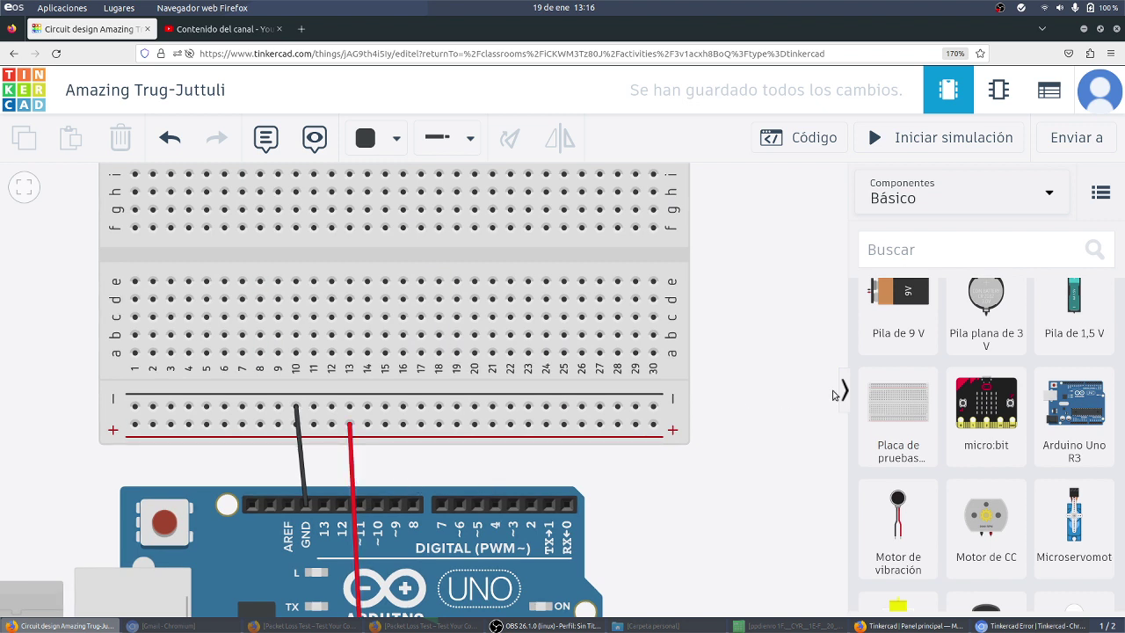
pyautogui.scroll(3, 967, 373)
pyautogui.scroll(2, 967, 372)
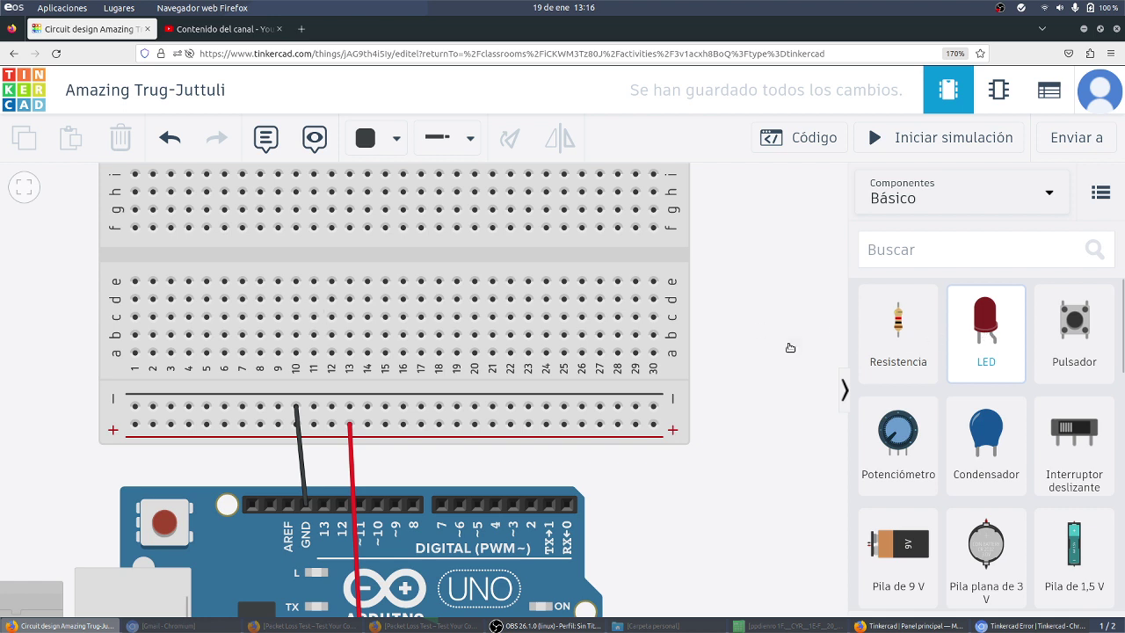
pyautogui.click(964, 351)
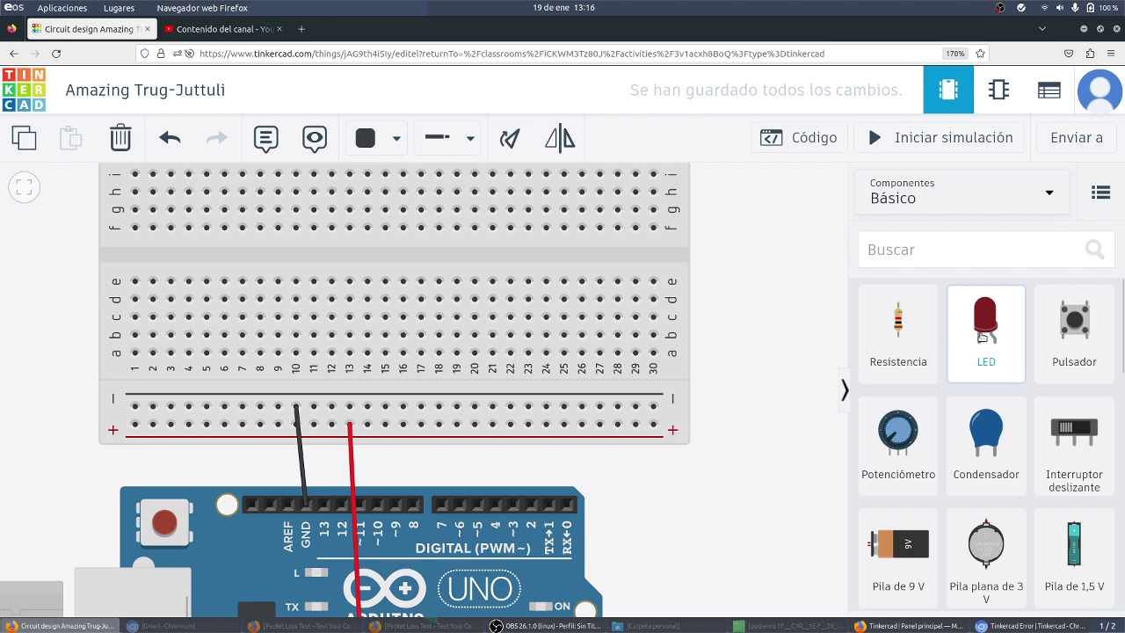
pyautogui.moveTo(981, 336); pyautogui.dragTo(306, 304)
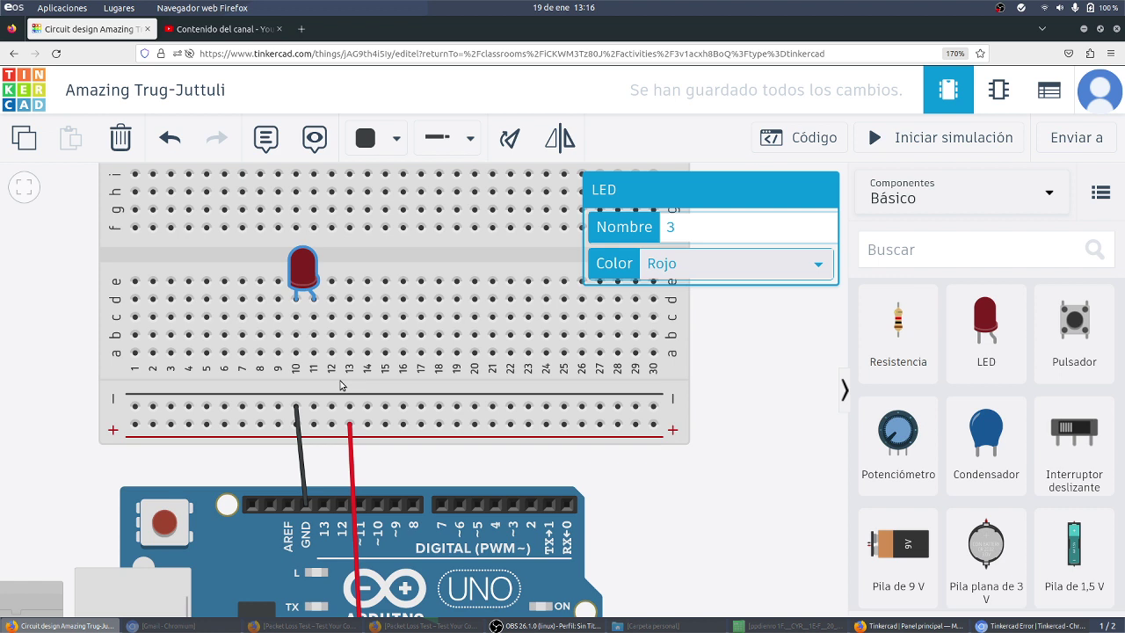
# Step: Wire the LED's cathode column to the breadboard's negative rail
pyautogui.moveTo(395, 387); pyautogui.dragTo(407, 384)
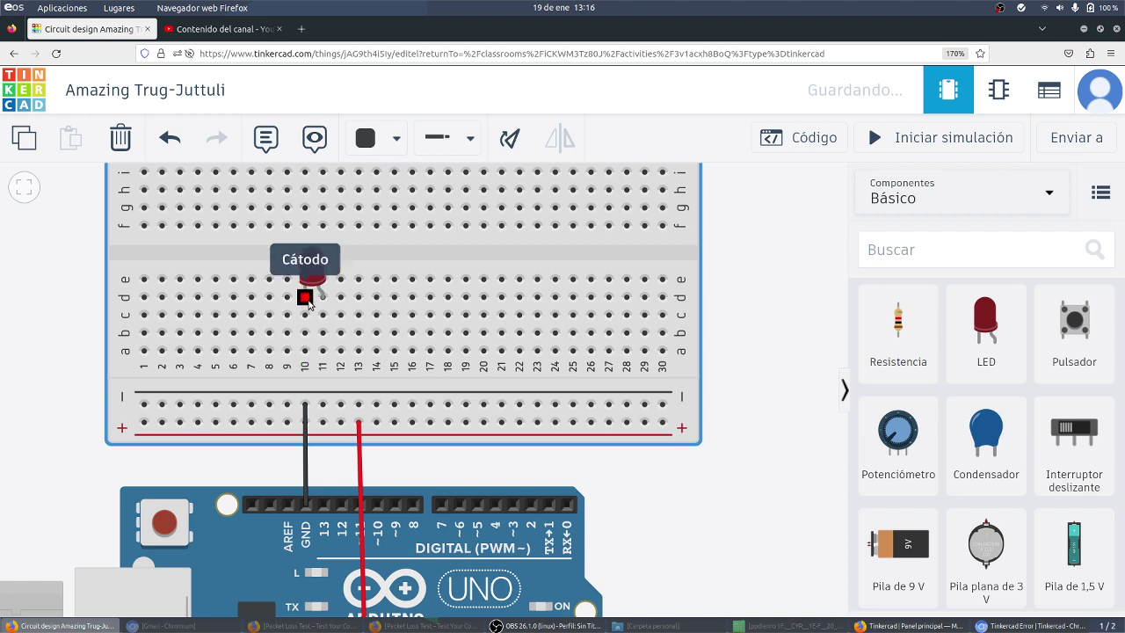
pyautogui.click(304, 298)
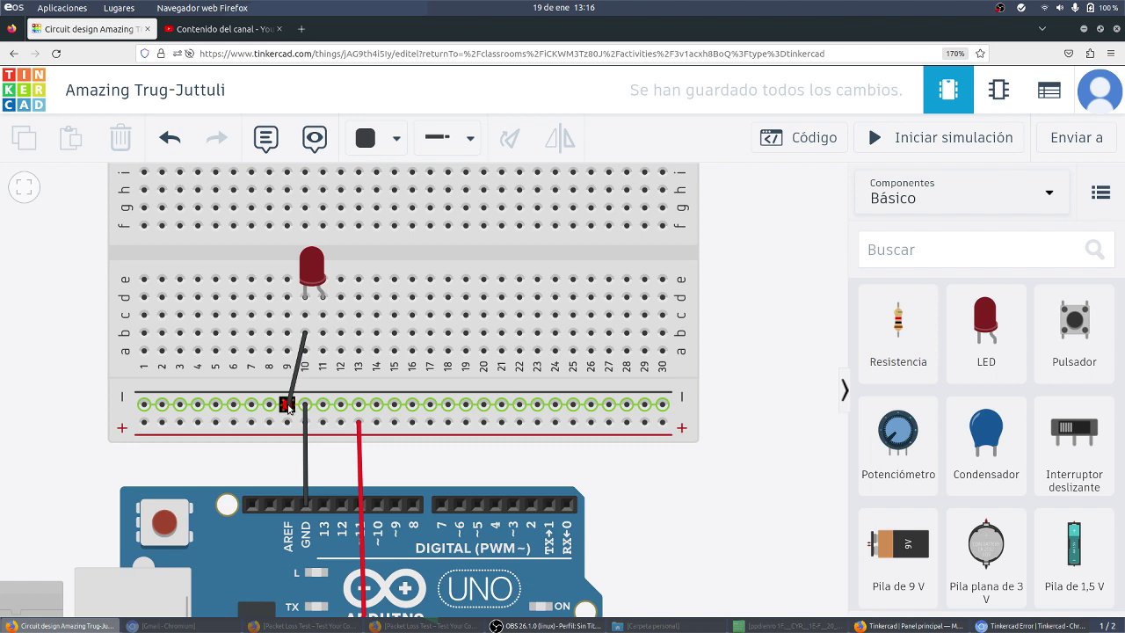
pyautogui.click(287, 404)
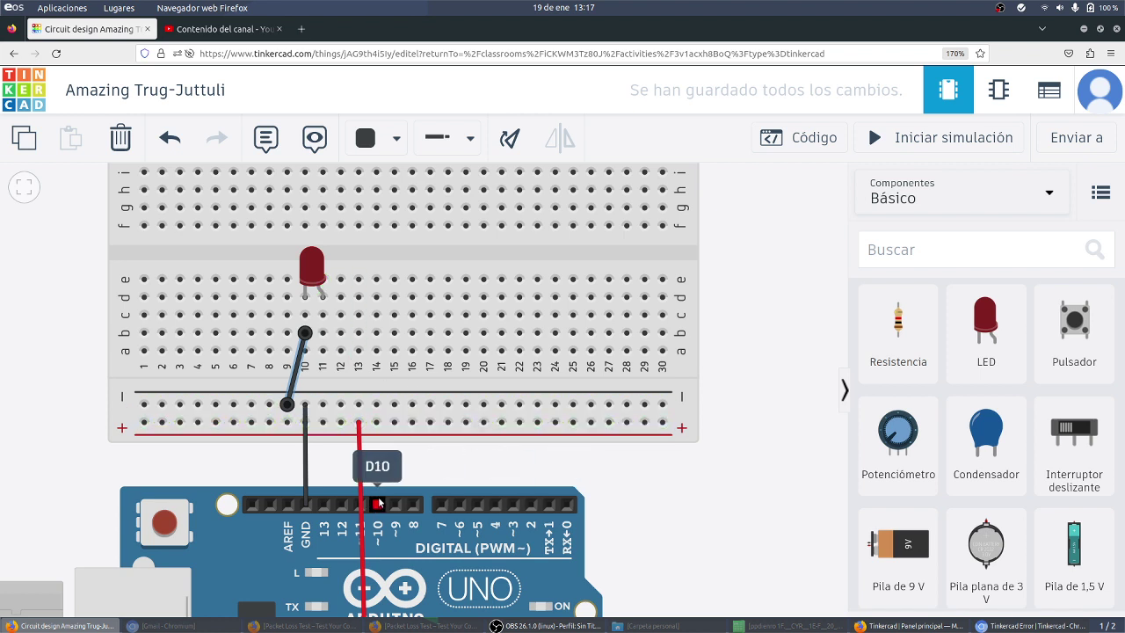
pyautogui.click(567, 505)
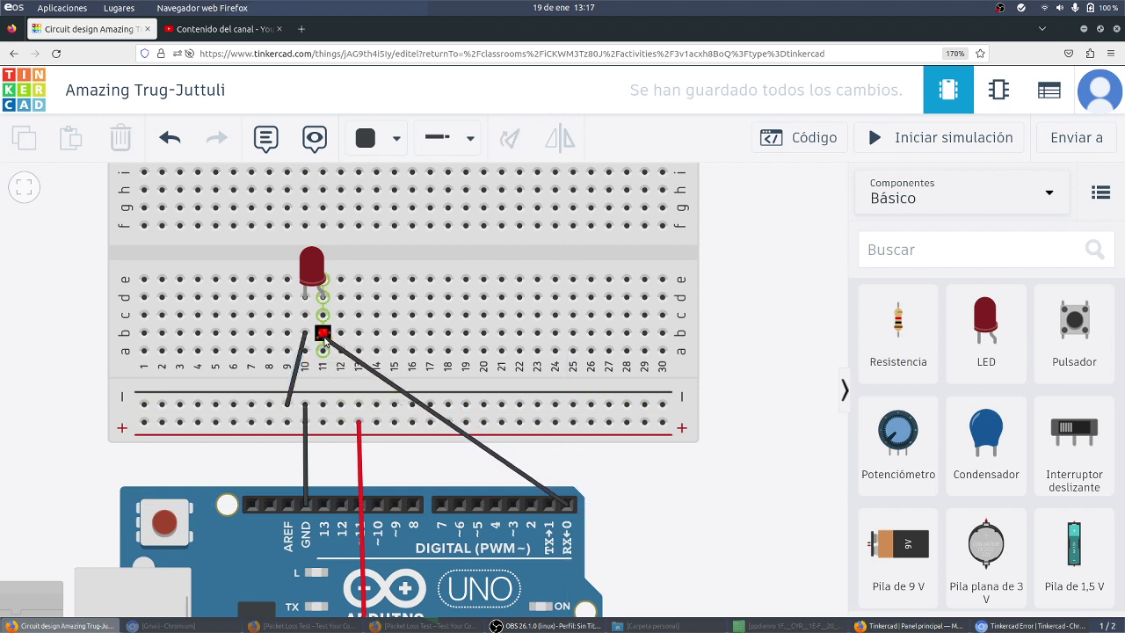
pyautogui.click(322, 332)
pyautogui.click(397, 140)
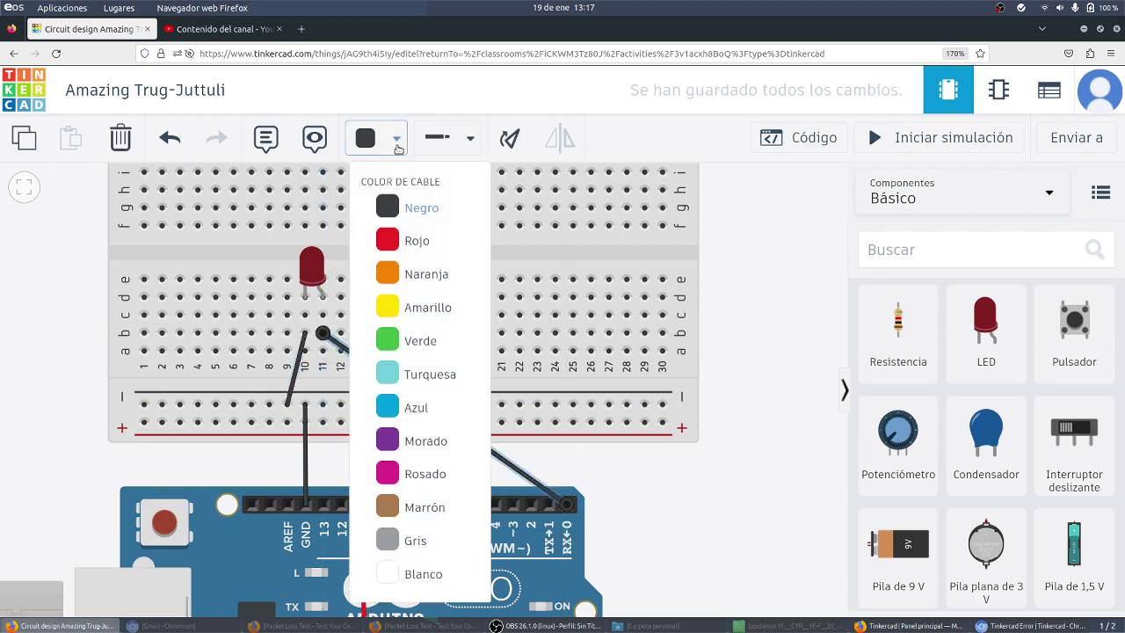
pyautogui.click(384, 341)
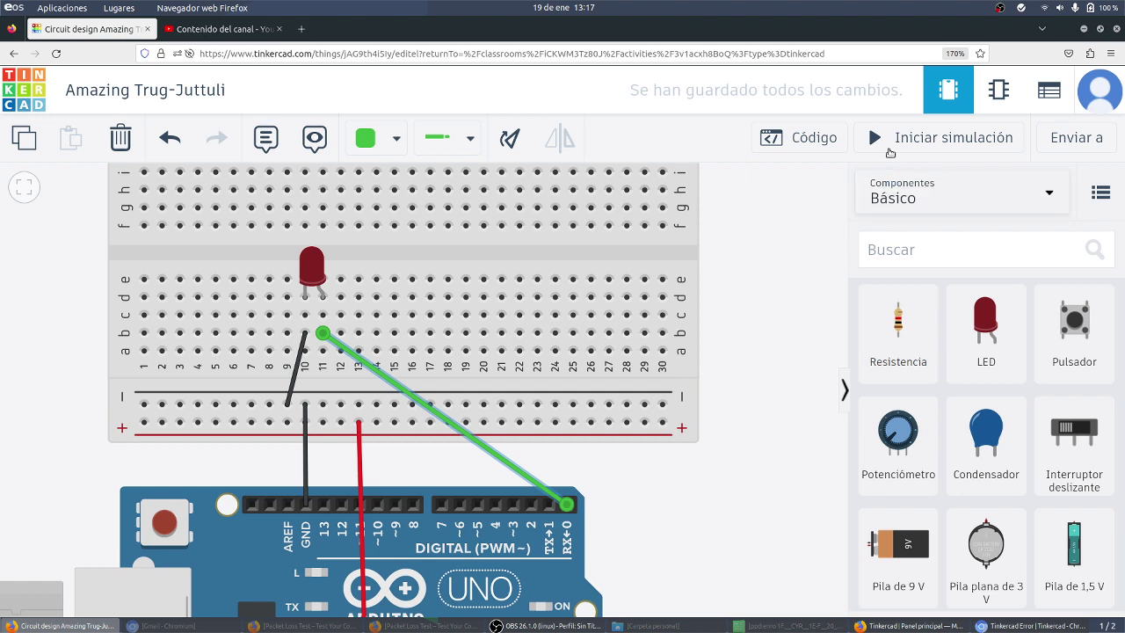
pyautogui.click(885, 143)
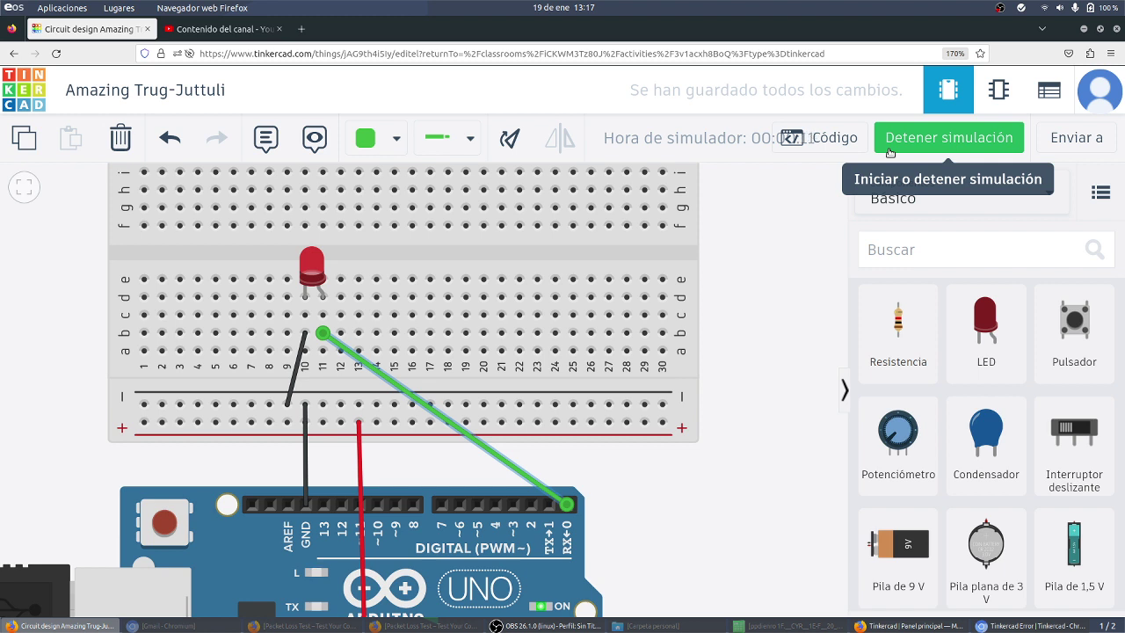
pyautogui.click(889, 150)
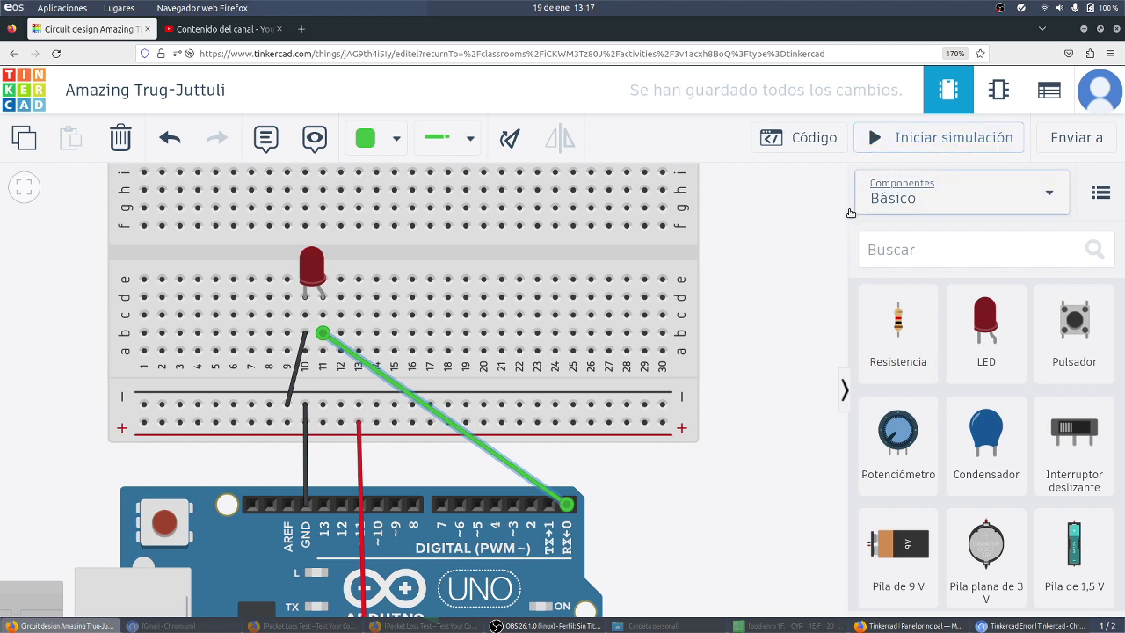
pyautogui.click(906, 141)
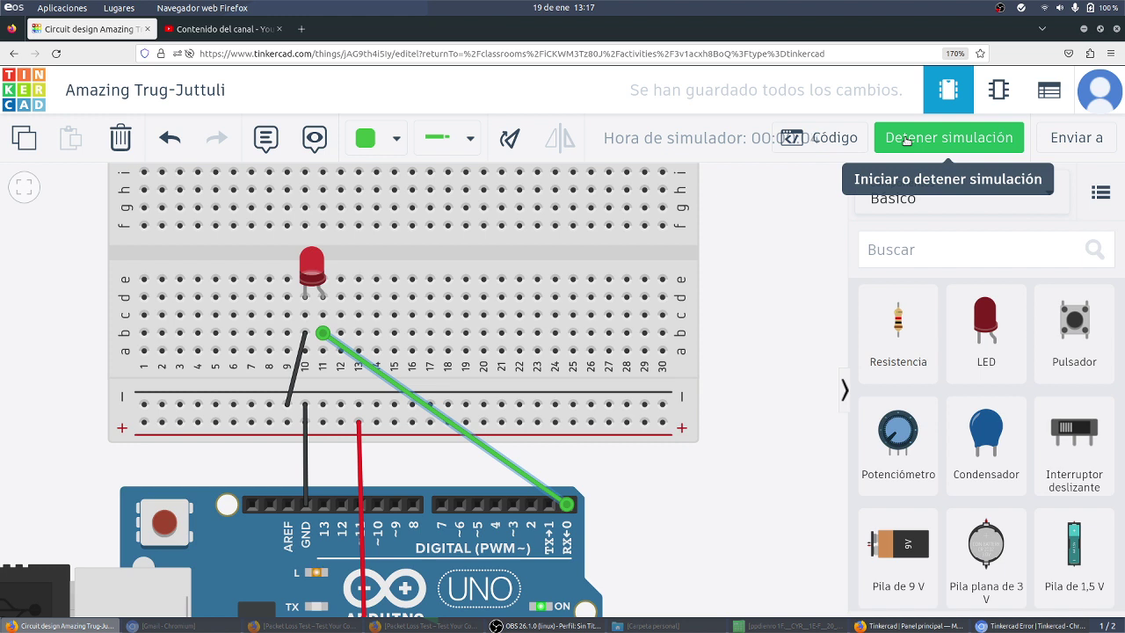
pyautogui.click(906, 140)
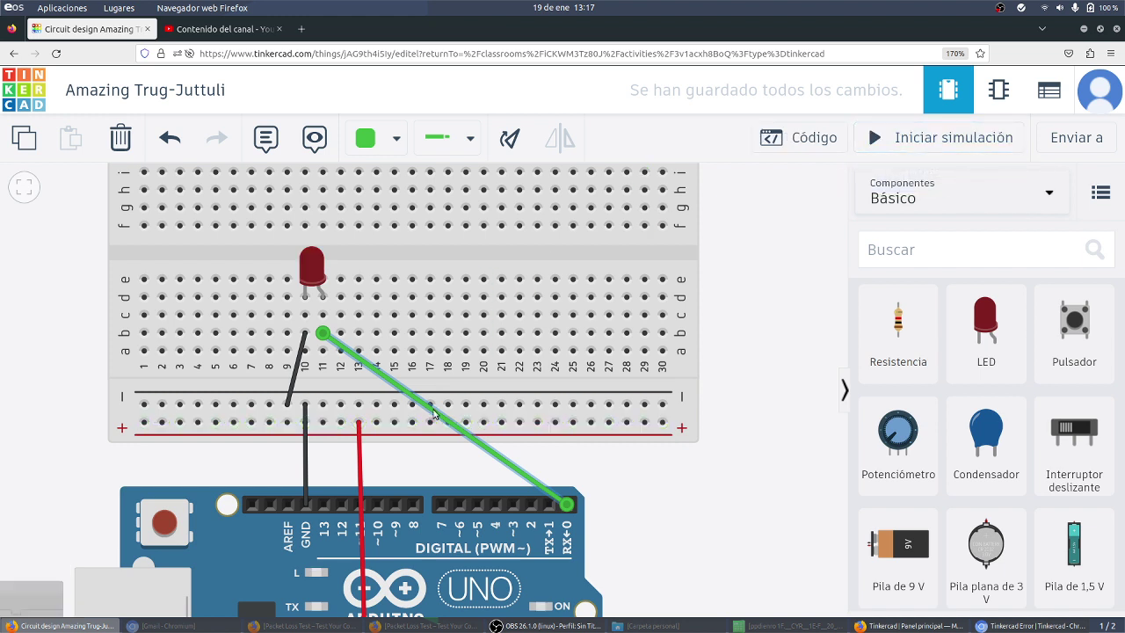
pyautogui.press('Delete')
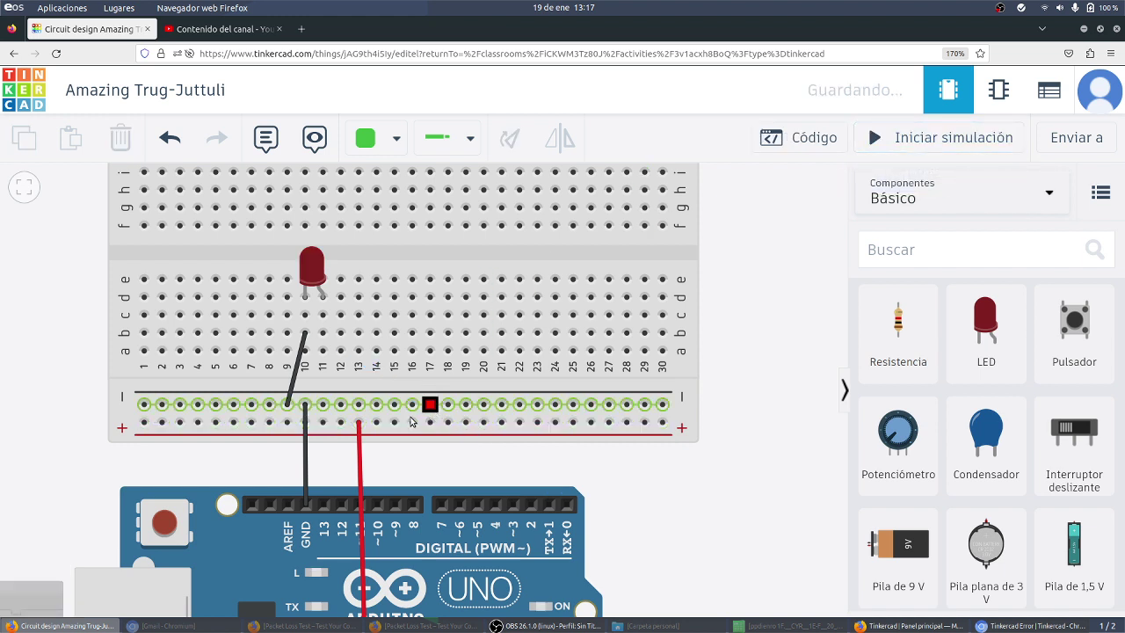
pyautogui.click(323, 503)
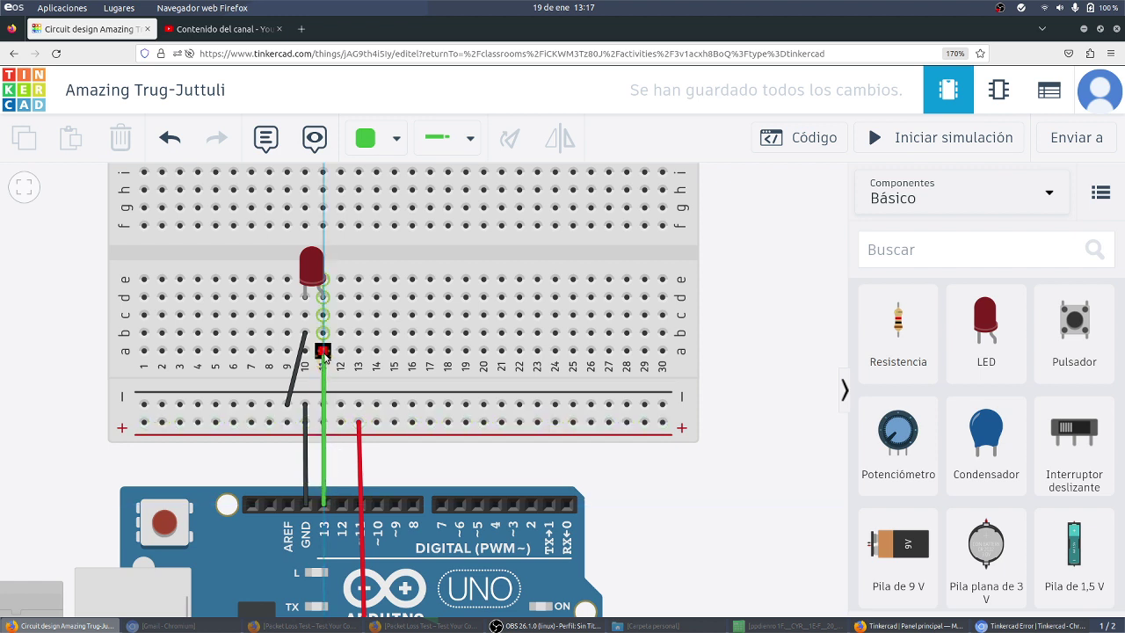
pyautogui.click(323, 351)
pyautogui.click(914, 151)
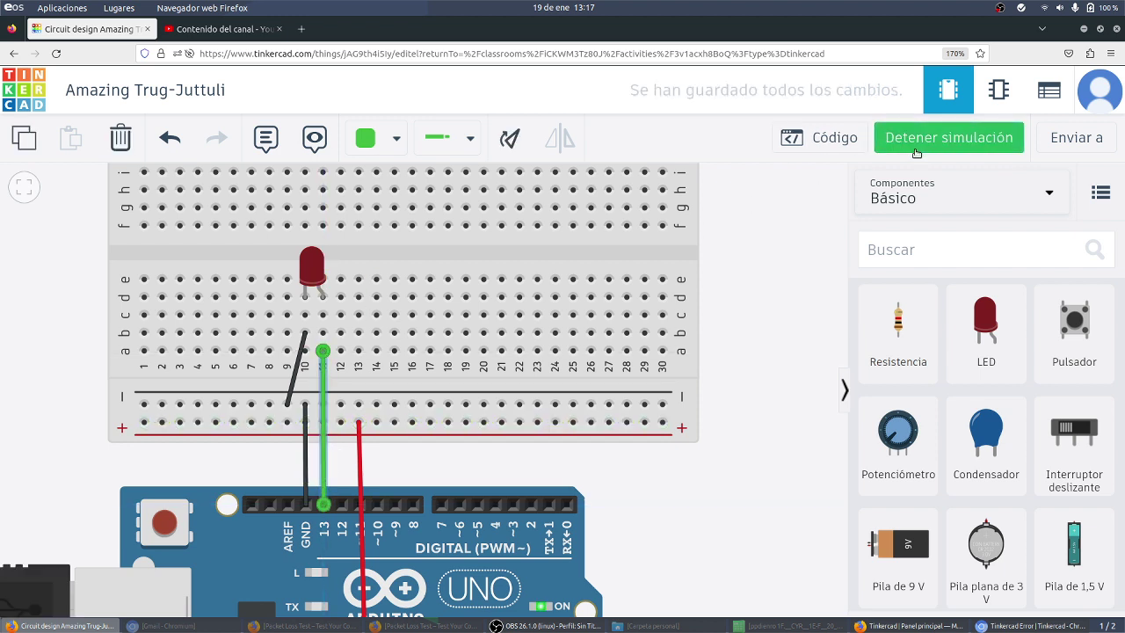
pyautogui.click(331, 246)
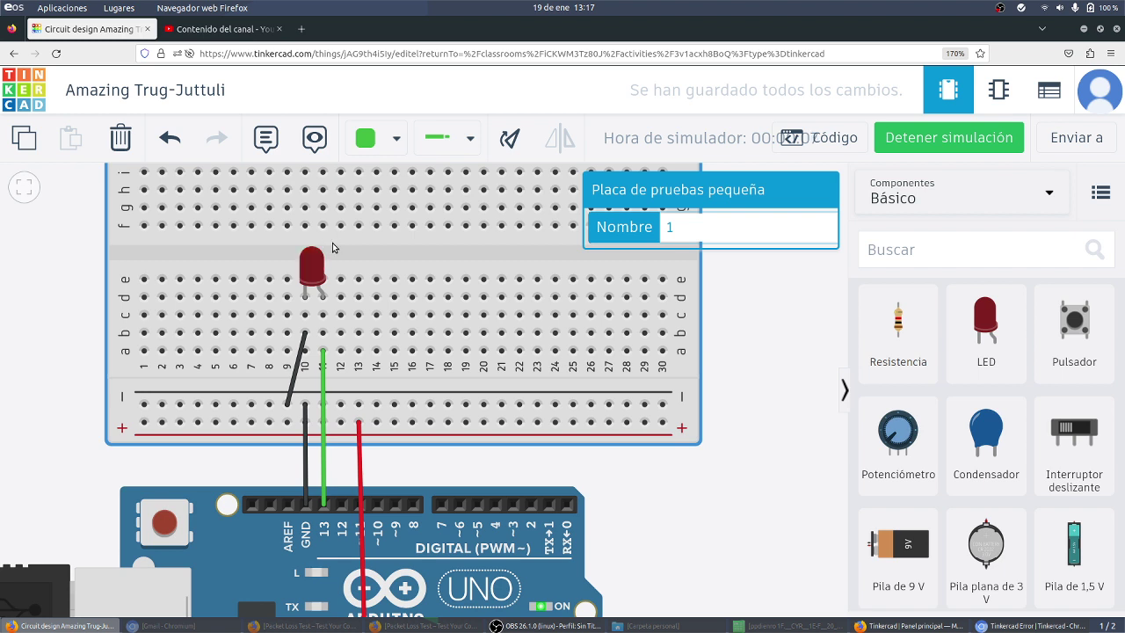
pyautogui.click(324, 396)
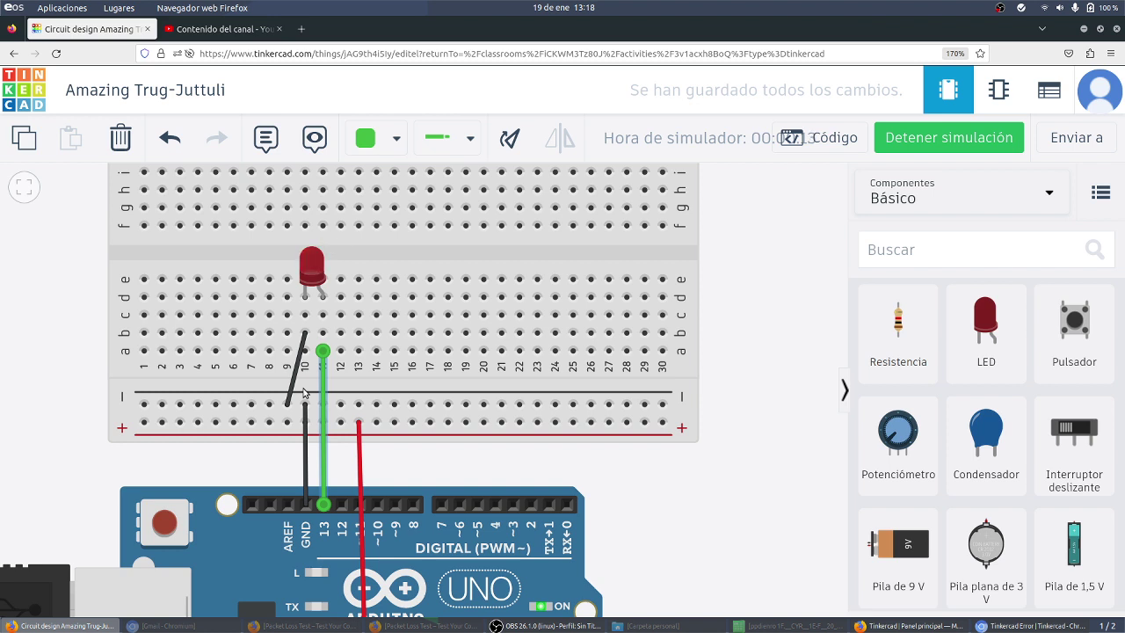
pyautogui.press('Delete')
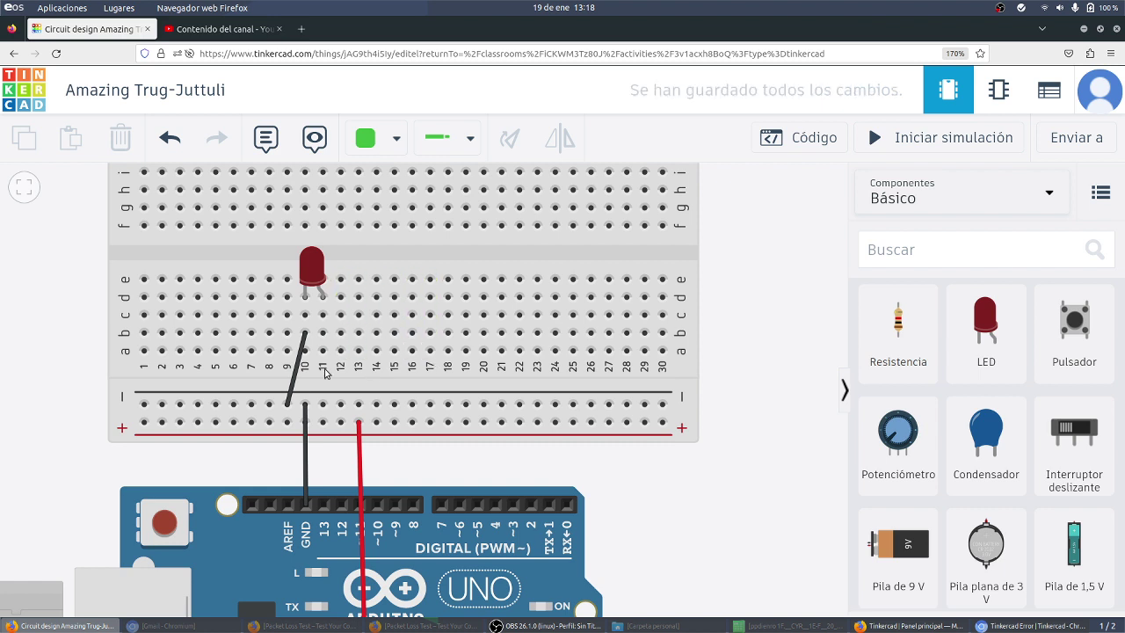
pyautogui.click(568, 503)
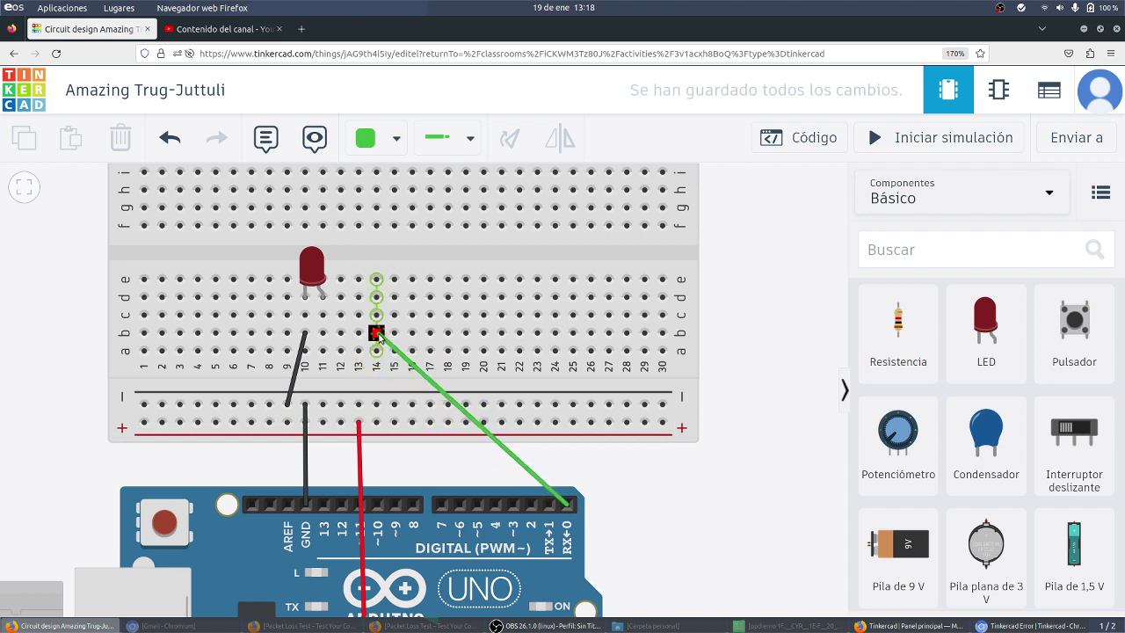
pyautogui.press('Escape')
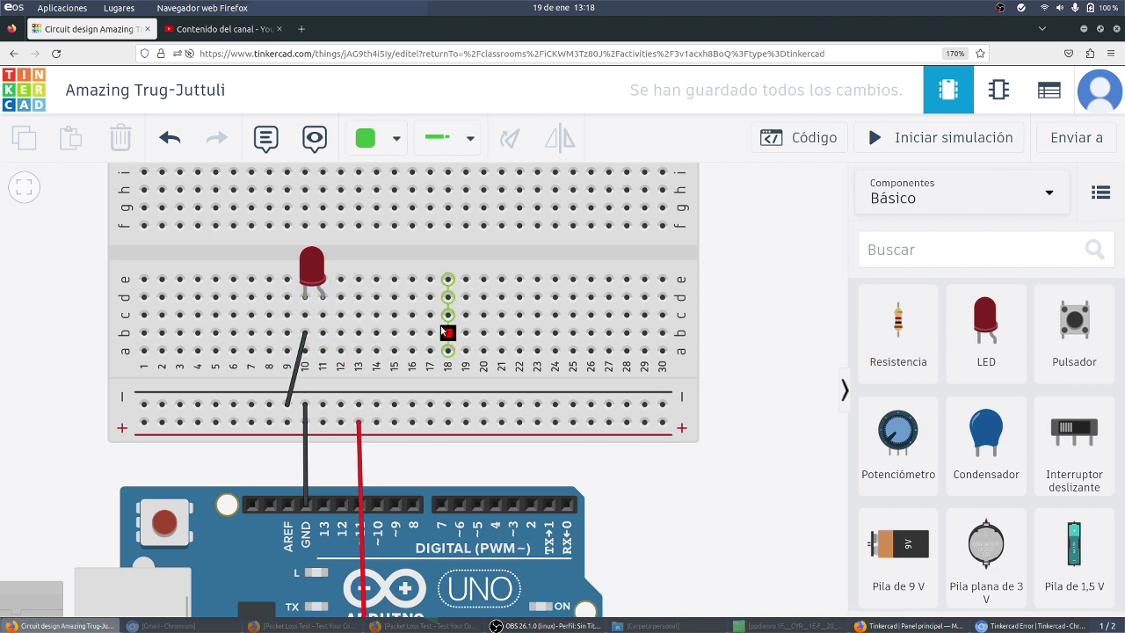
# Step: Drop a 1 kΩ resistor standing upright into breadboard column 18, right of the LED
pyautogui.click(900, 335)
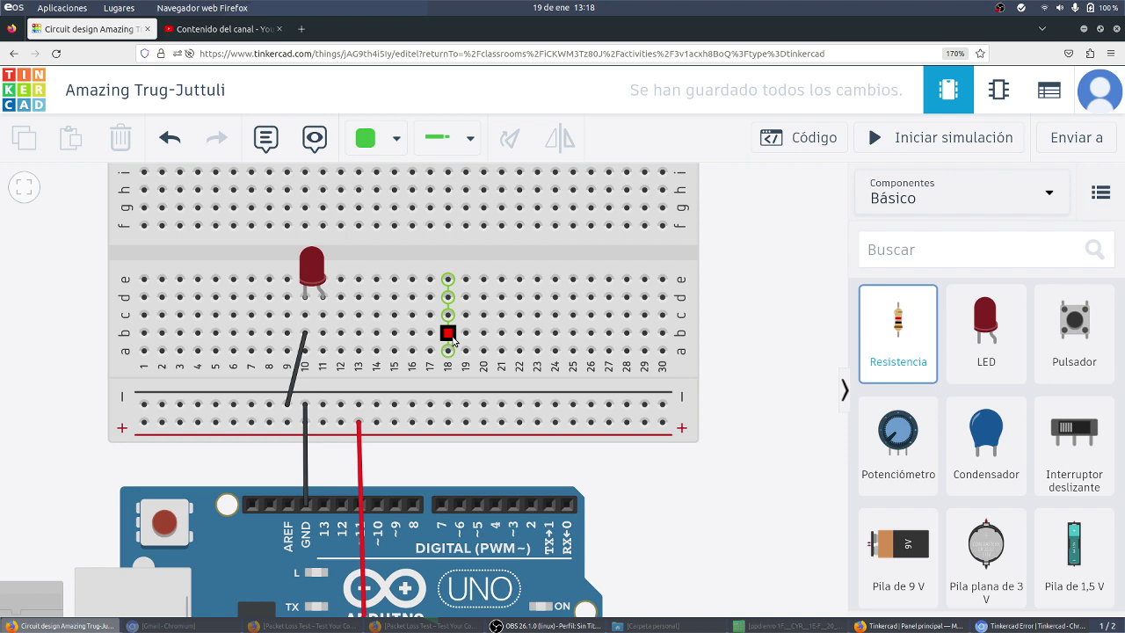
pyautogui.click(891, 345)
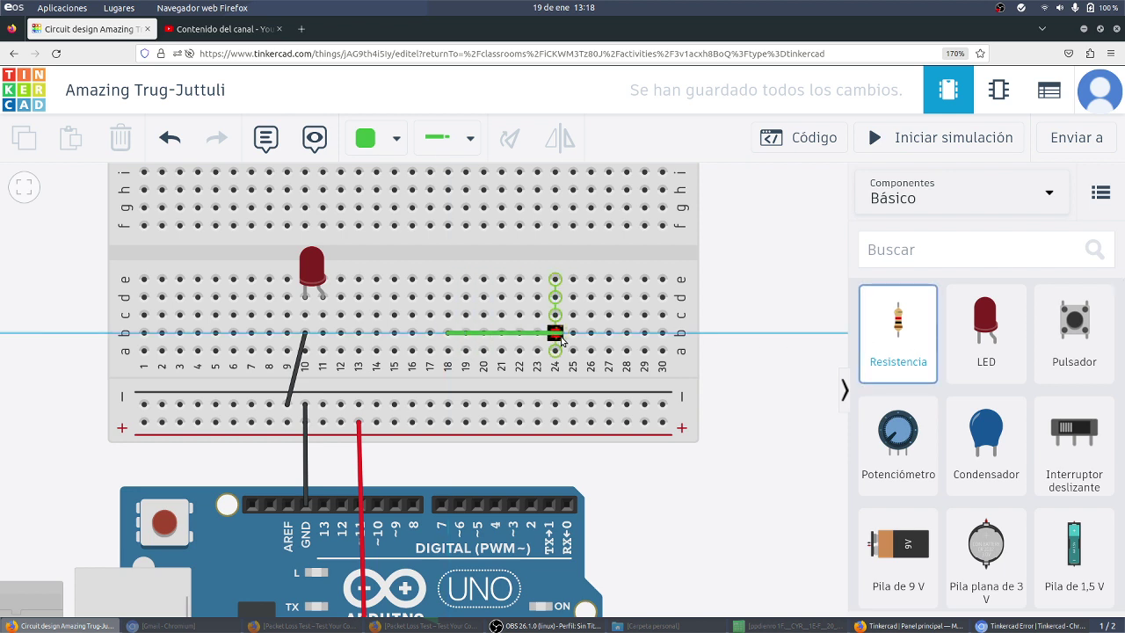
pyautogui.moveTo(897, 334); pyautogui.dragTo(455, 316)
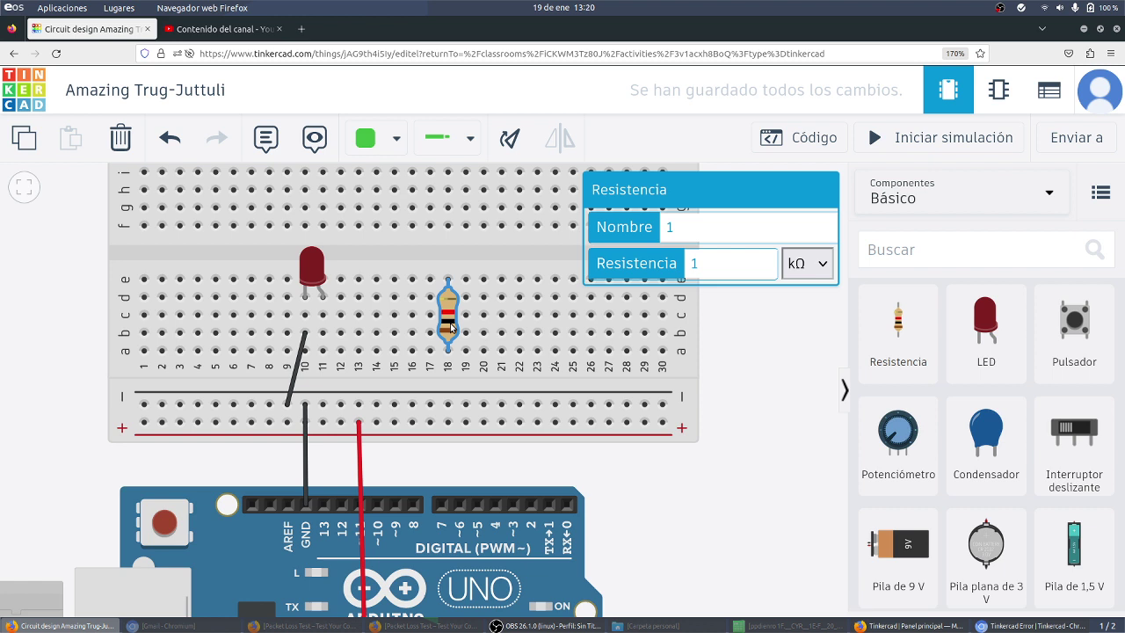
# Step: Rotate the resistor horizontal and slide it along row c to join the LED's column and column 15
pyautogui.press('r')
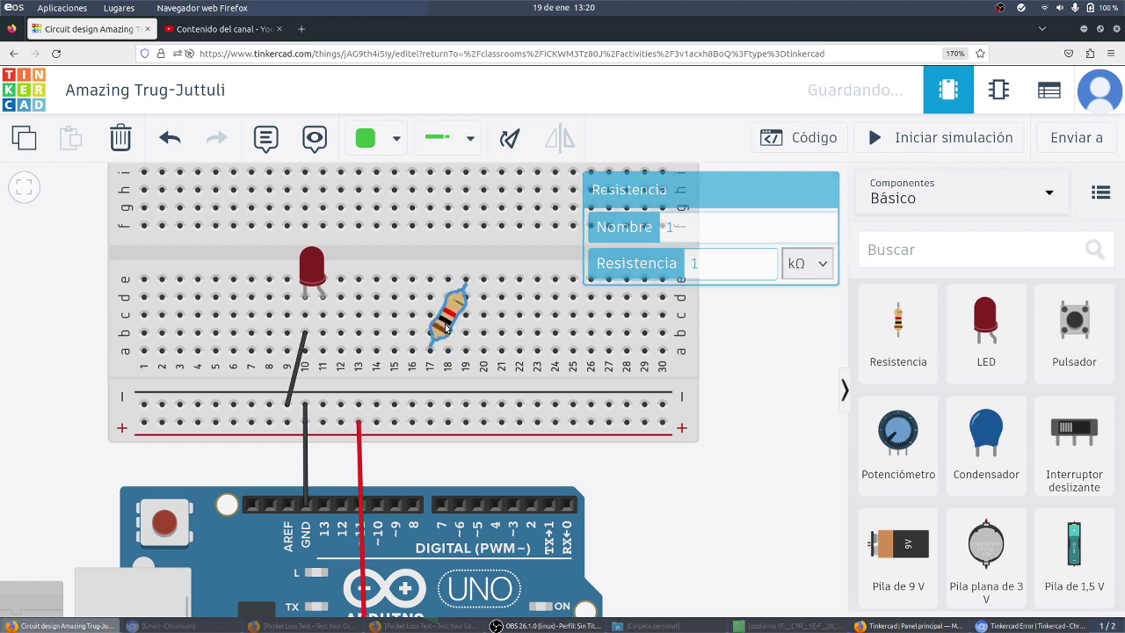
pyautogui.click(446, 315)
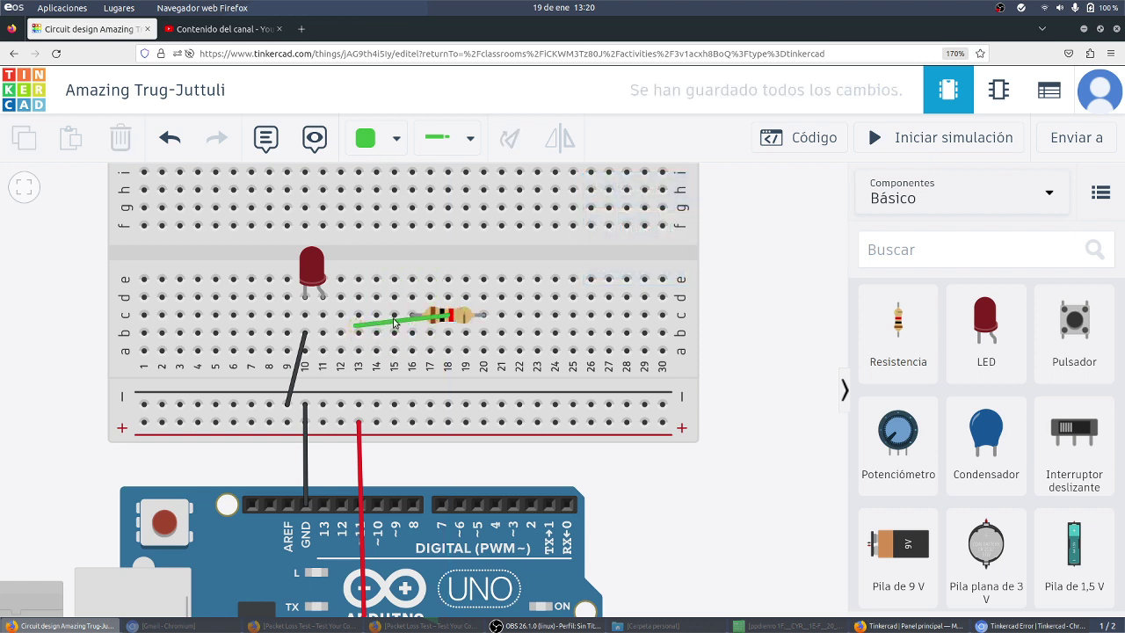
pyautogui.press('Escape')
pyautogui.moveTo(451, 314); pyautogui.dragTo(376, 319)
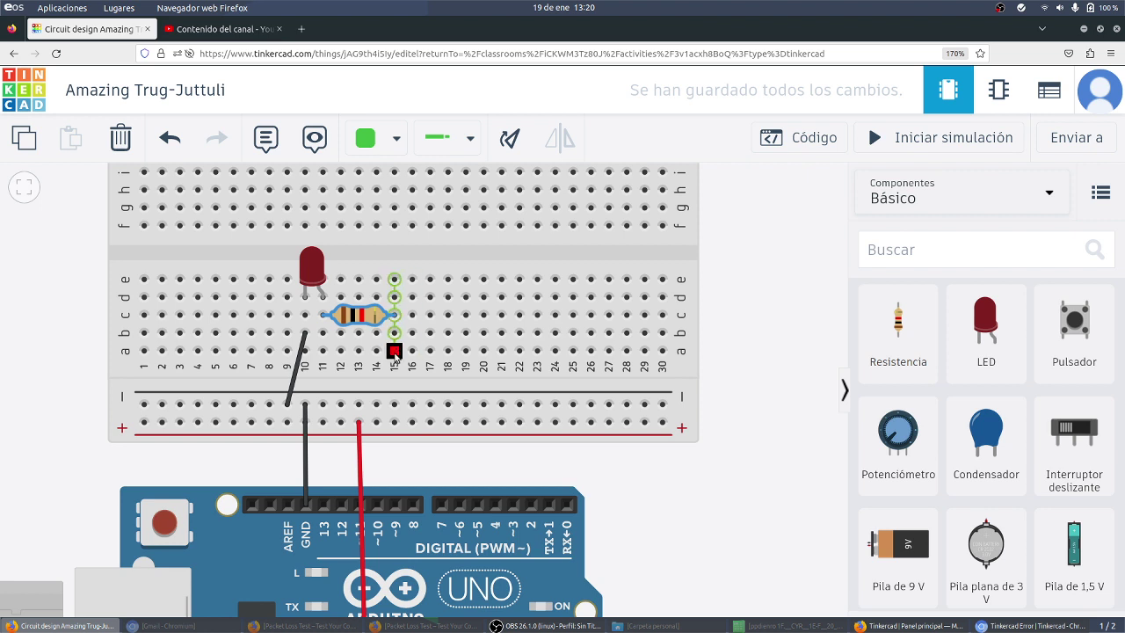
# Step: Run a green wire from column 15 to Arduino pin 0, test-run the simulation, then view the code blocks
pyautogui.click(395, 352)
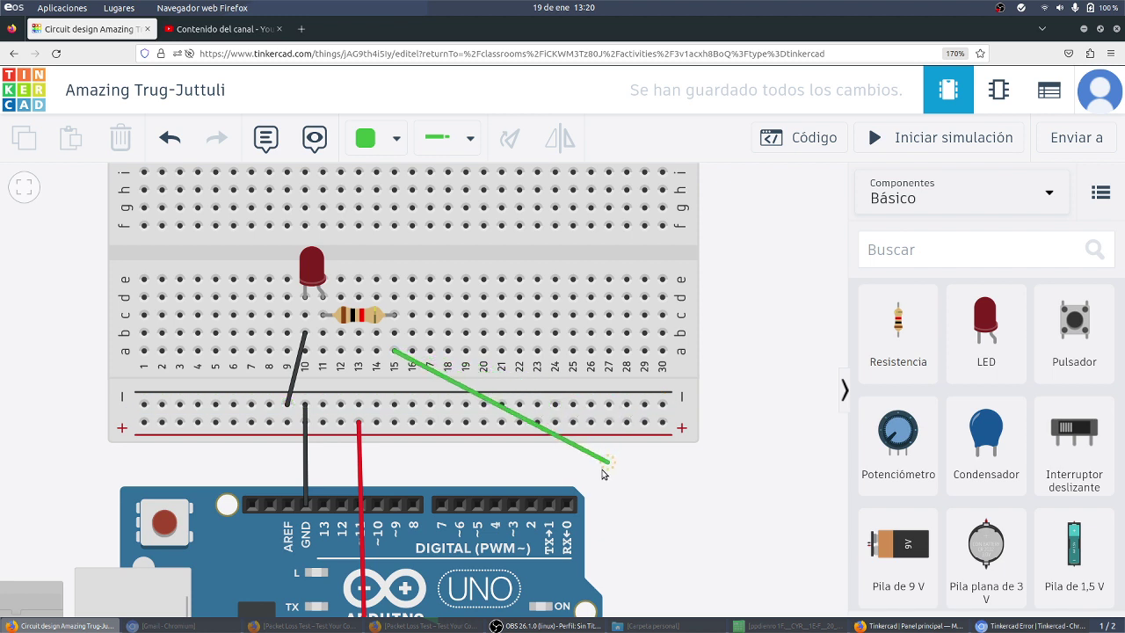
pyautogui.click(567, 505)
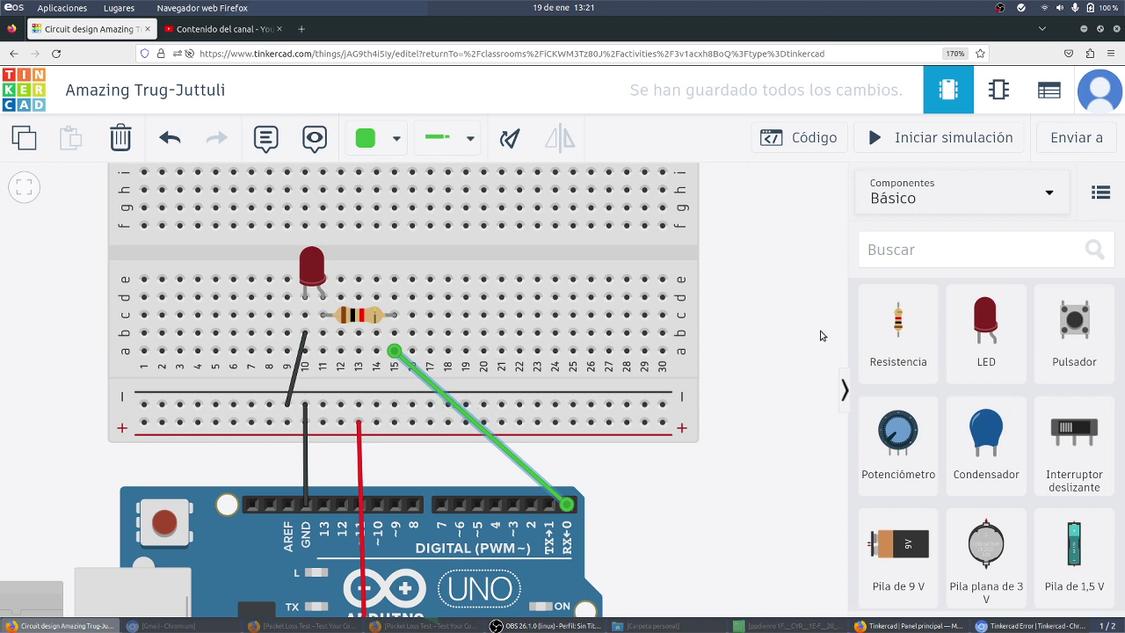
pyautogui.click(944, 140)
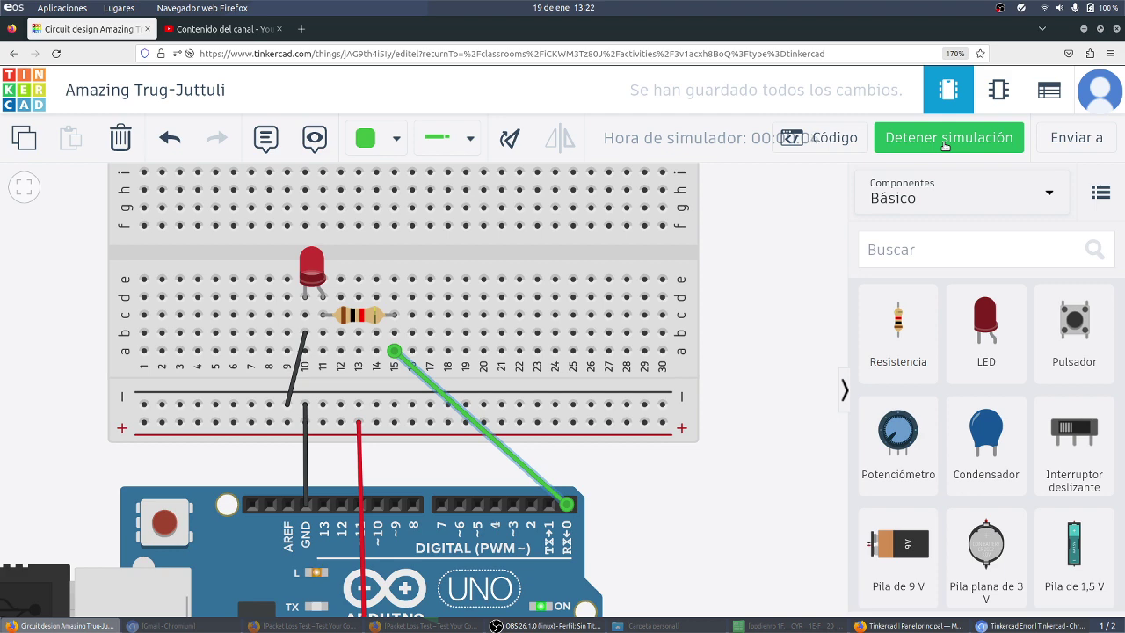
pyautogui.click(944, 144)
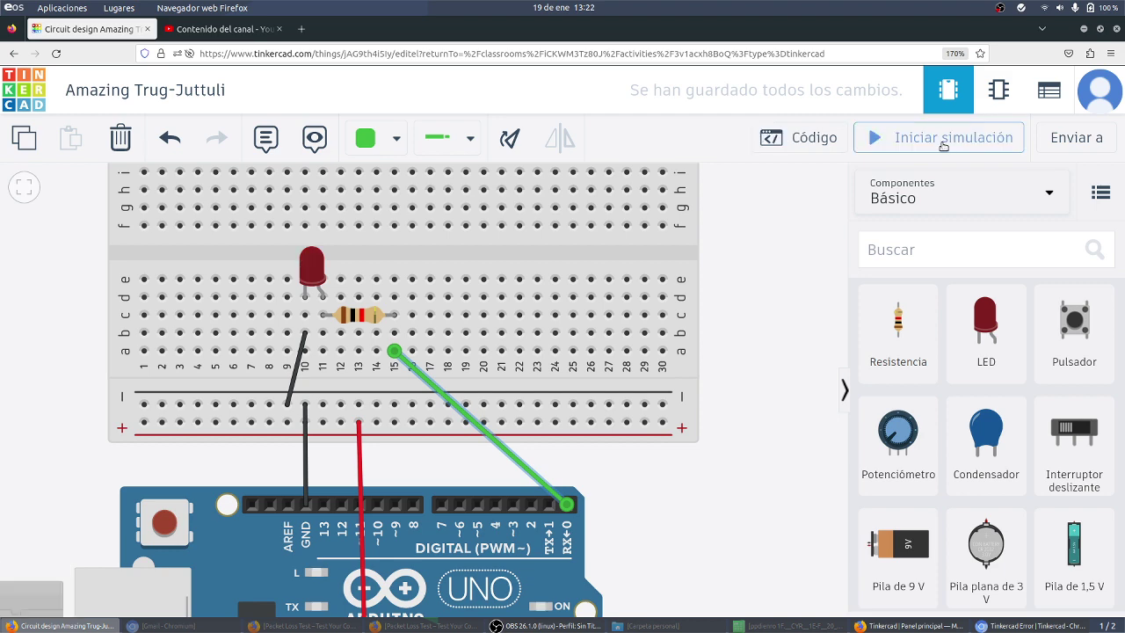
pyautogui.click(844, 143)
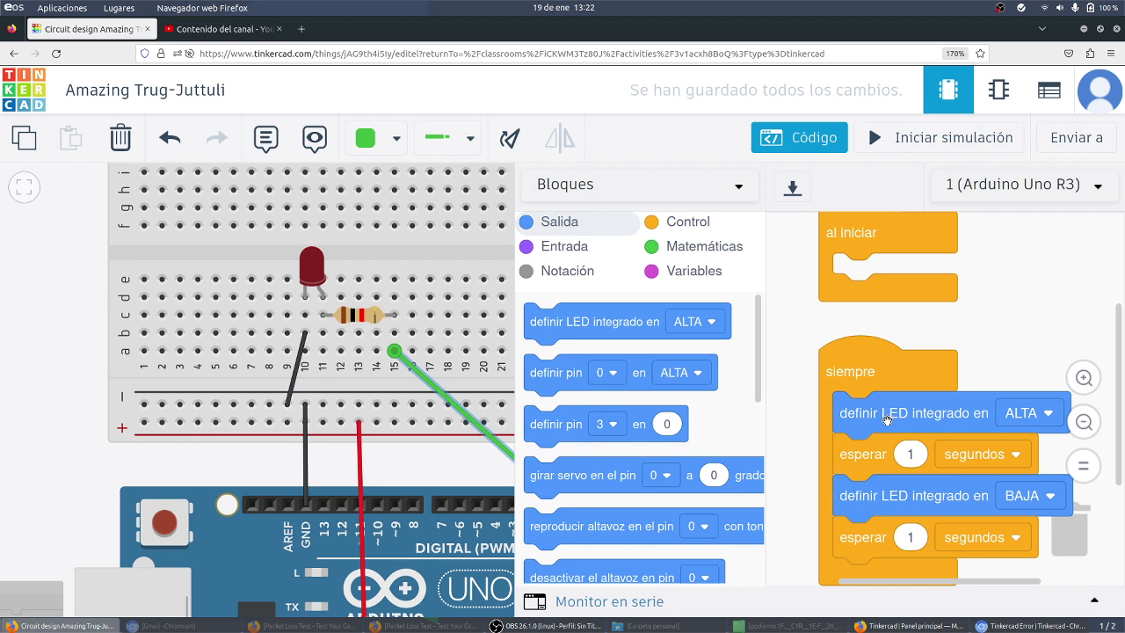
# Step: Replace the built-in LED blocks with set pin 0 ALTA followed by a 1 second wait
pyautogui.moveTo(888, 420); pyautogui.dragTo(1099, 555)
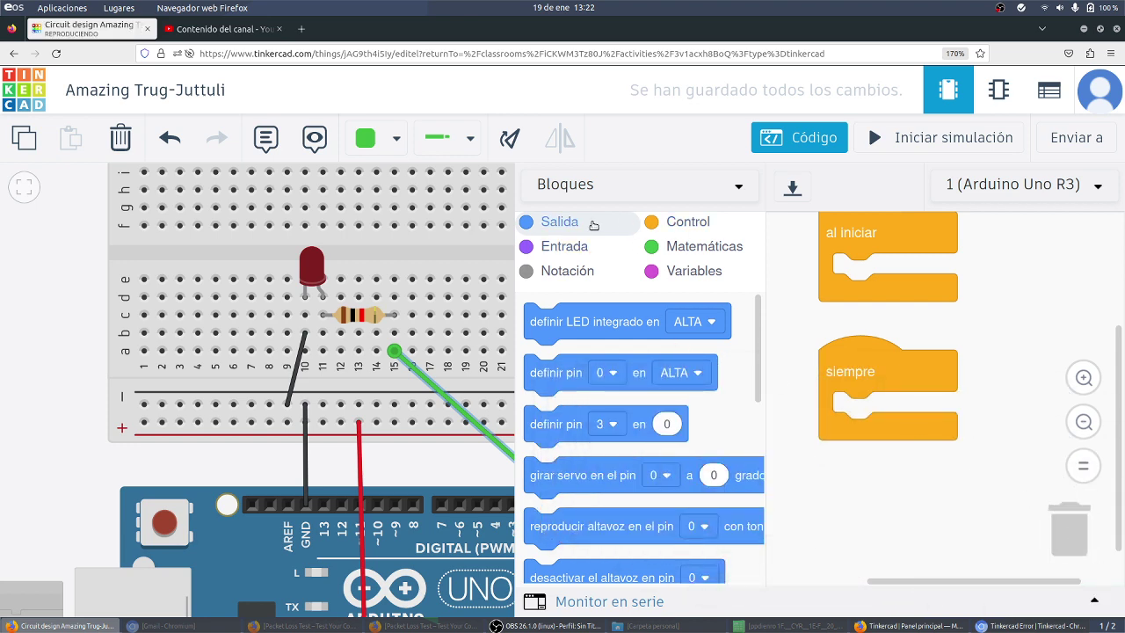
pyautogui.moveTo(551, 373); pyautogui.dragTo(877, 424)
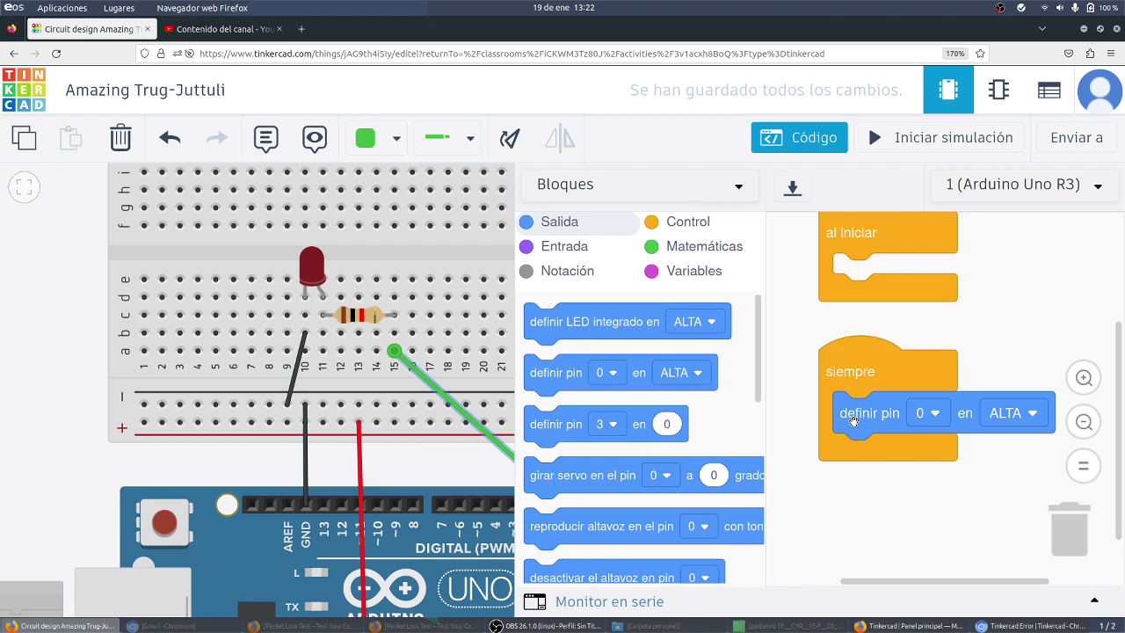
pyautogui.click(678, 222)
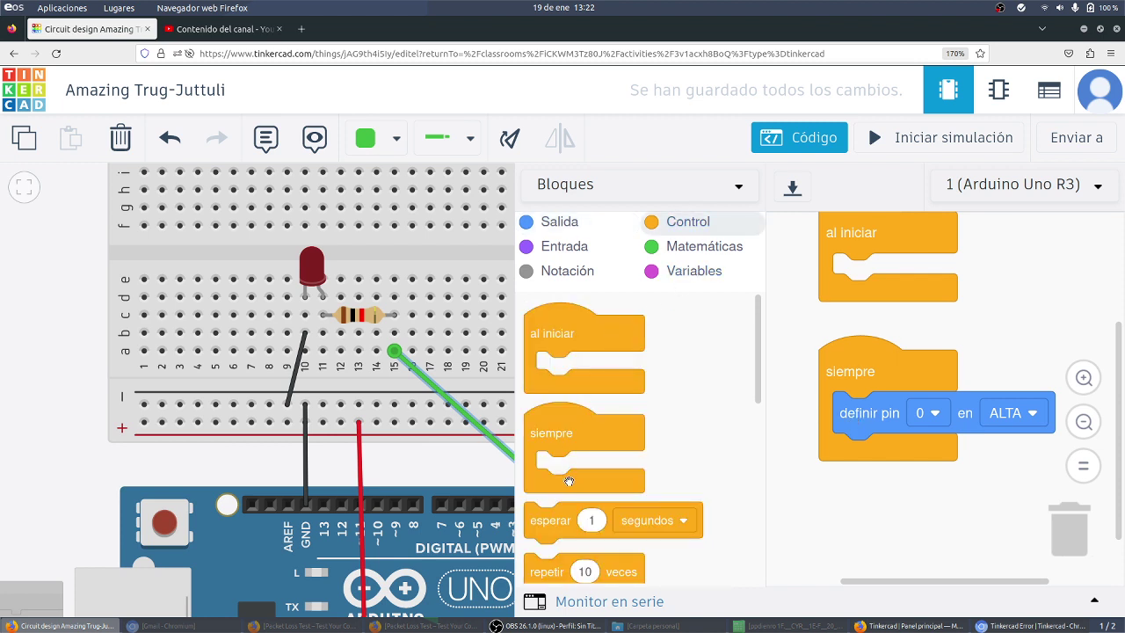
pyautogui.moveTo(593, 525); pyautogui.dragTo(855, 436)
# Step: Duplicate the pin and wait blocks, set the copy to pin 0 BAJA, and start the simulation
pyautogui.rightClick(856, 417)
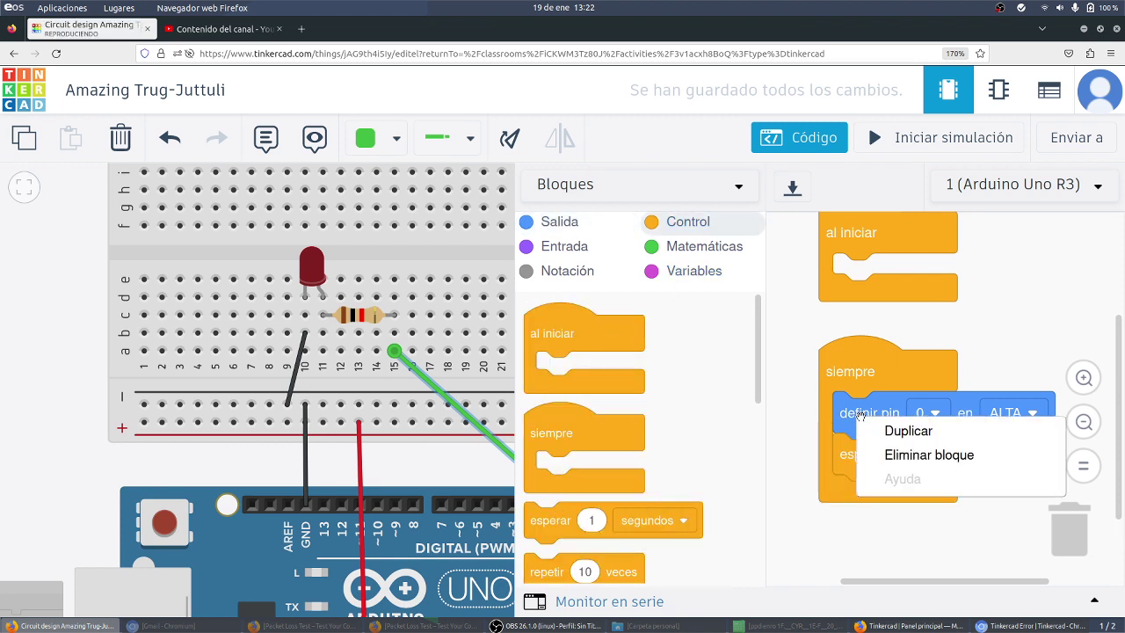
pyautogui.click(869, 430)
pyautogui.click(852, 497)
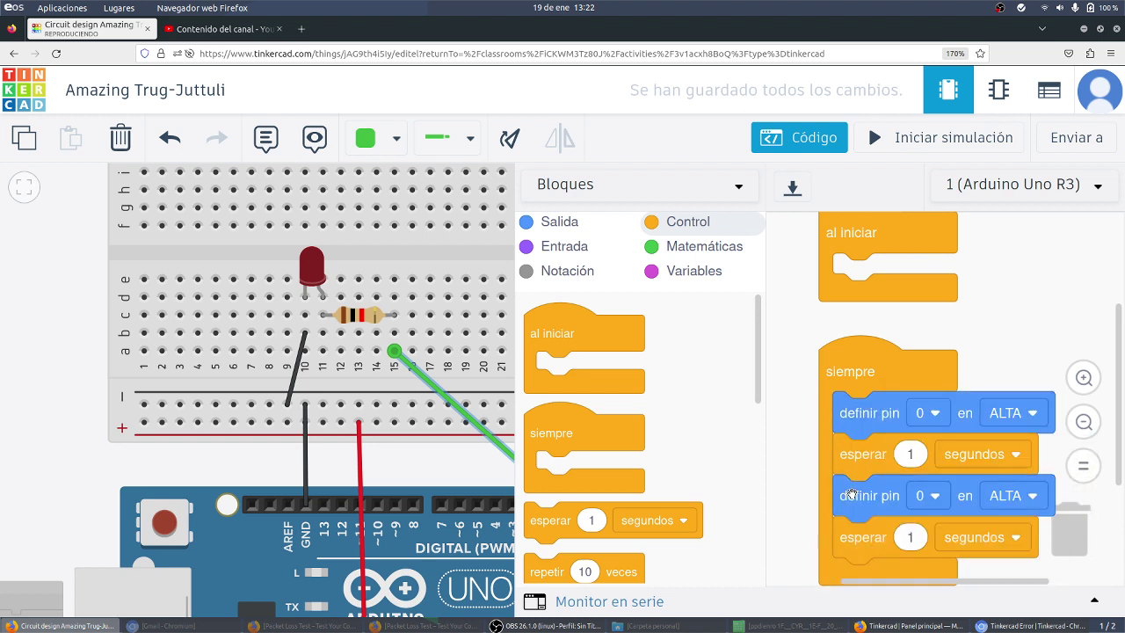
pyautogui.click(1010, 498)
pyautogui.click(991, 564)
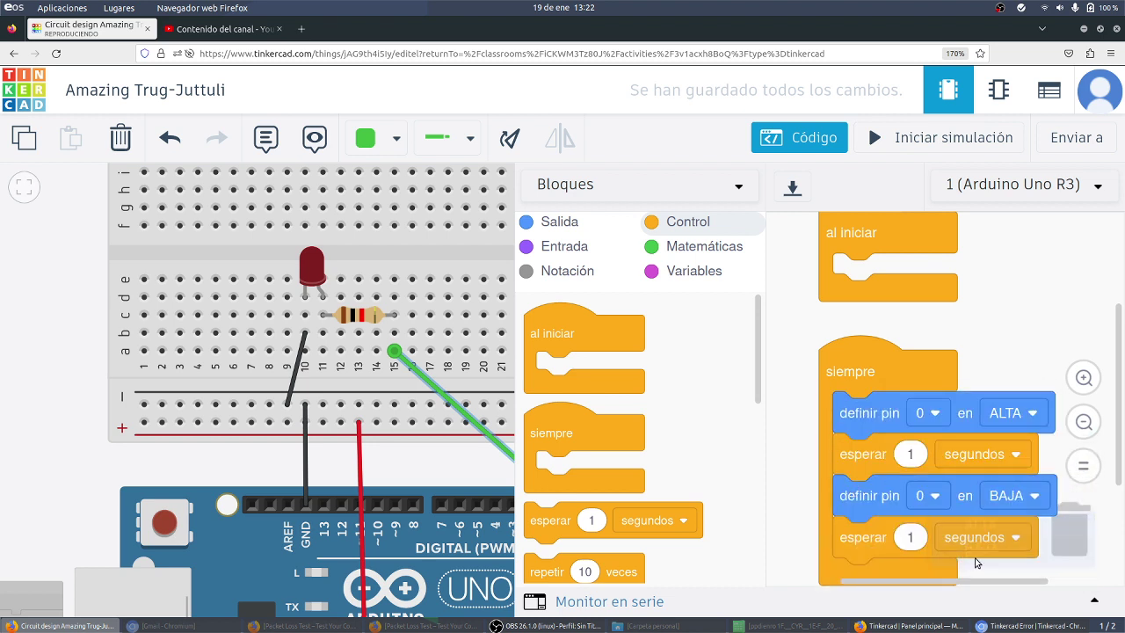
pyautogui.click(911, 139)
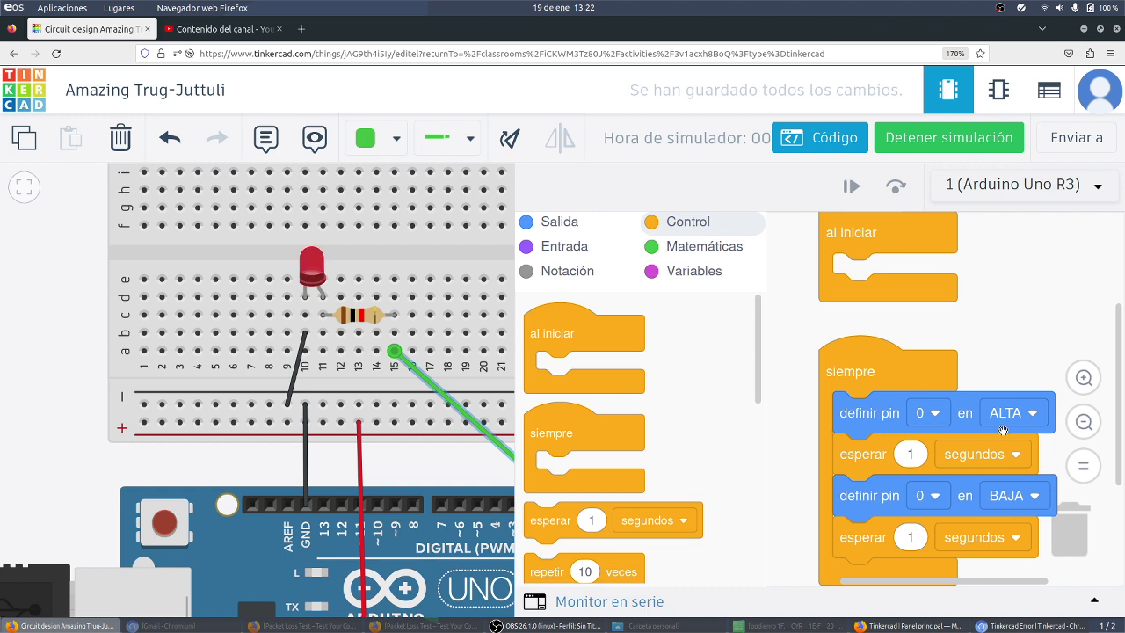
# Step: Change the first wait block to 500 milisegundos
pyautogui.click(1001, 457)
pyautogui.click(957, 526)
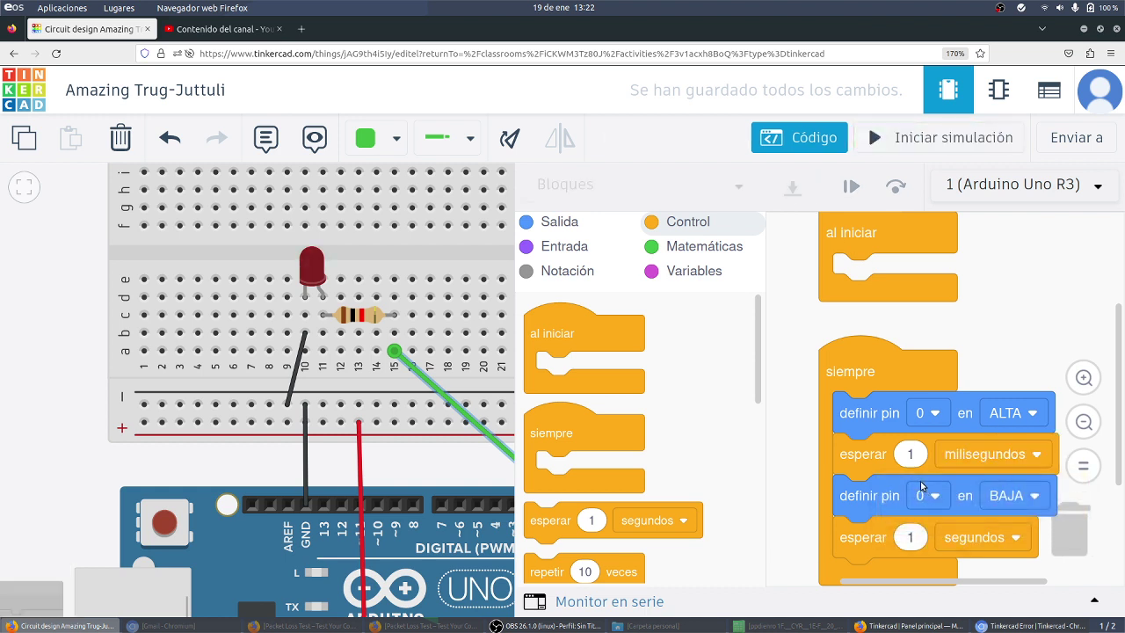
pyautogui.click(910, 452)
pyautogui.write('500')
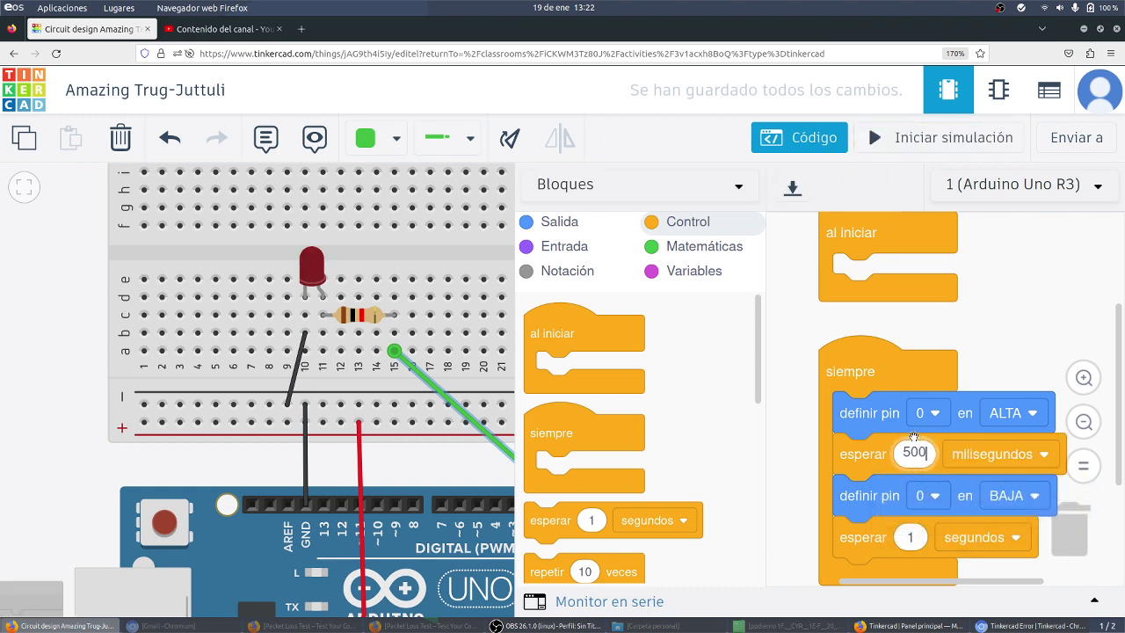
# Step: Change the second wait block to 500 milisegundos and run the simulation
pyautogui.click(975, 538)
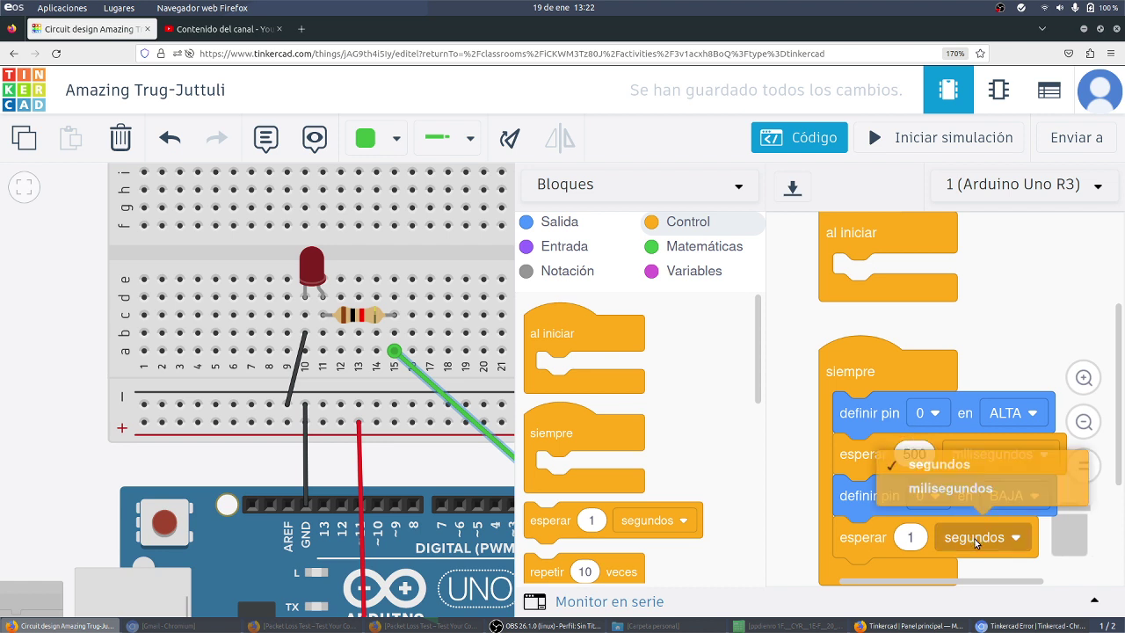
pyautogui.click(964, 490)
pyautogui.click(910, 537)
pyautogui.write('500')
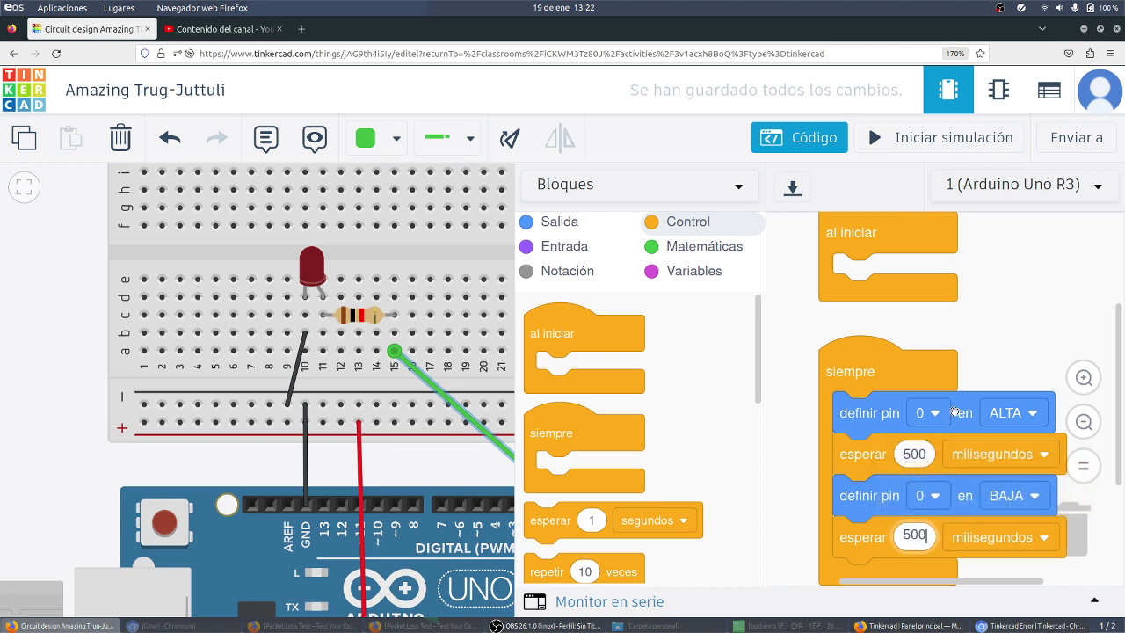
pyautogui.click(988, 331)
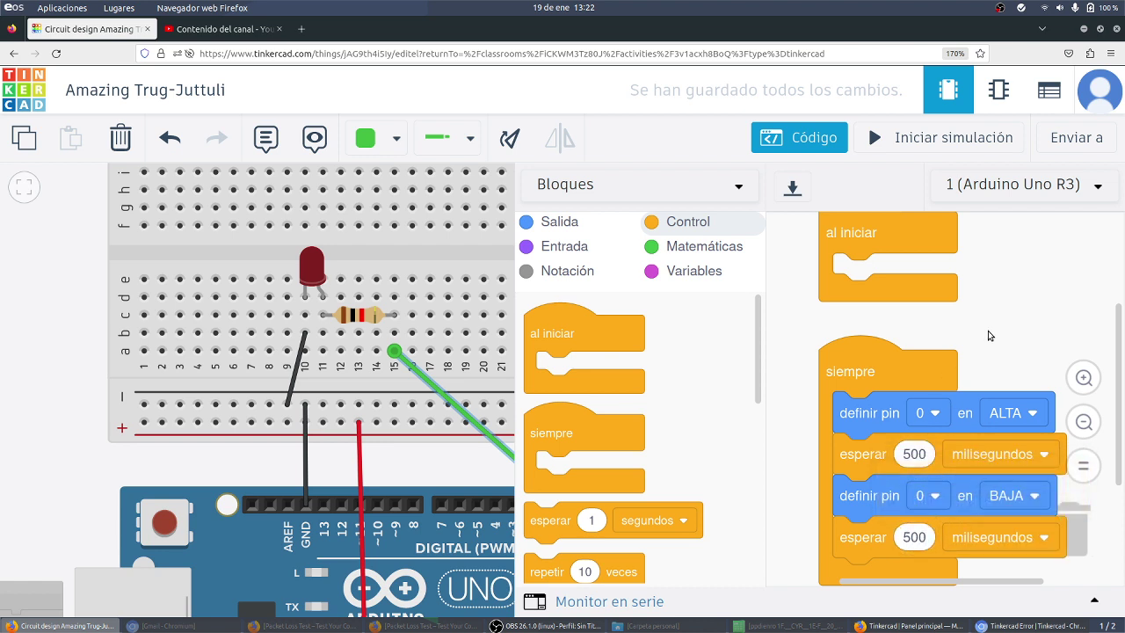
pyautogui.click(874, 137)
pyautogui.click(932, 140)
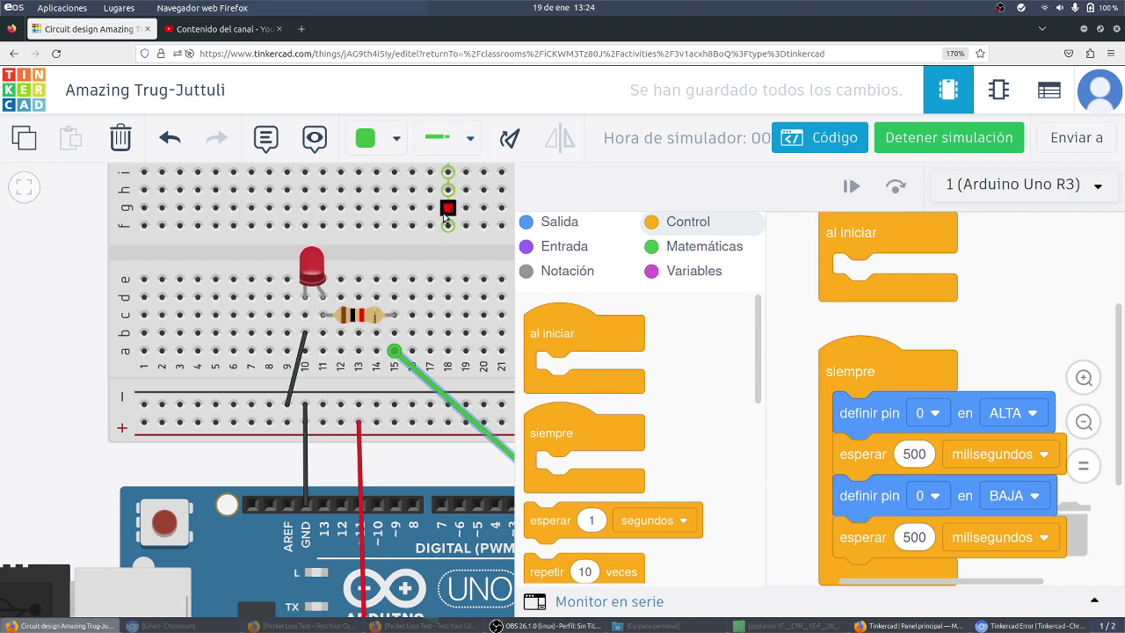
pyautogui.moveTo(91, 365); pyautogui.dragTo(45, 308)
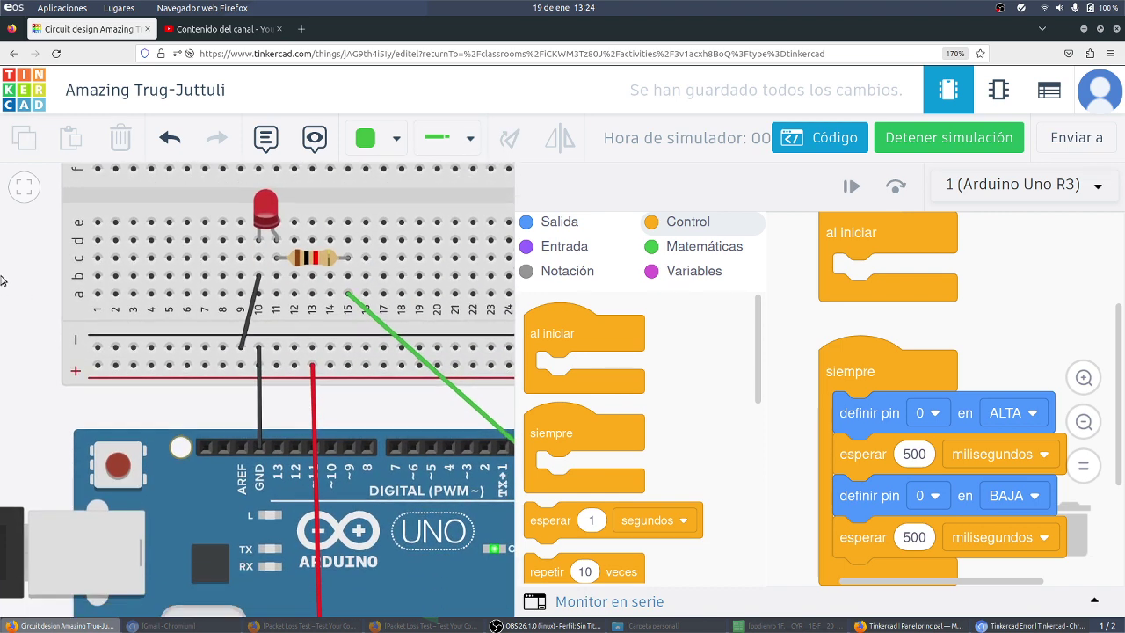
pyautogui.moveTo(54, 424); pyautogui.dragTo(21, 420)
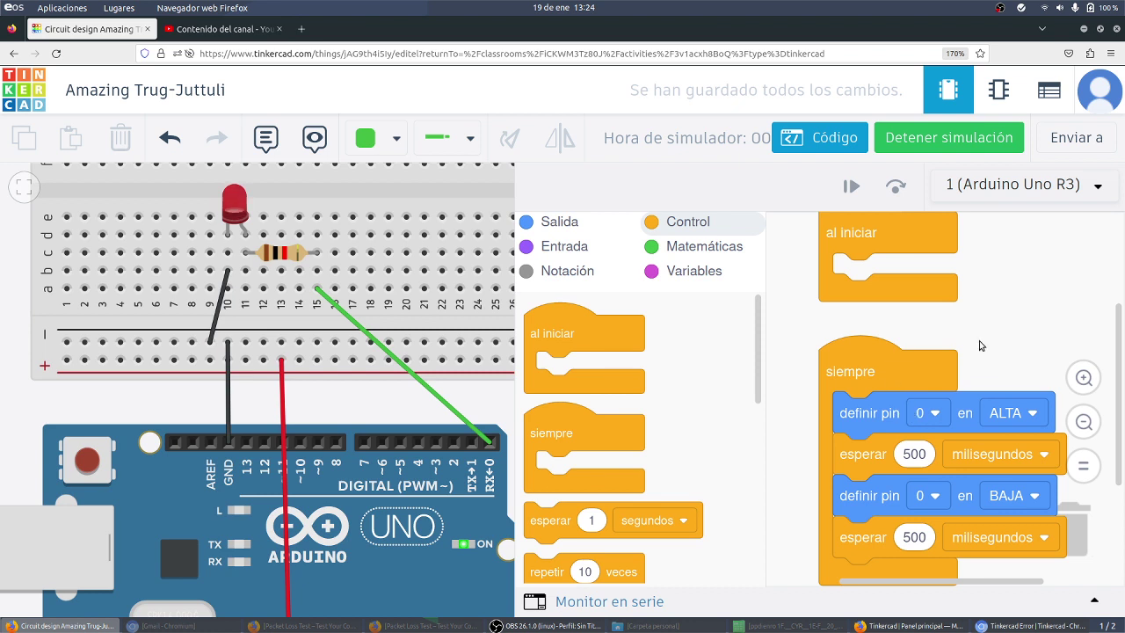
pyautogui.moveTo(983, 355); pyautogui.dragTo(973, 314)
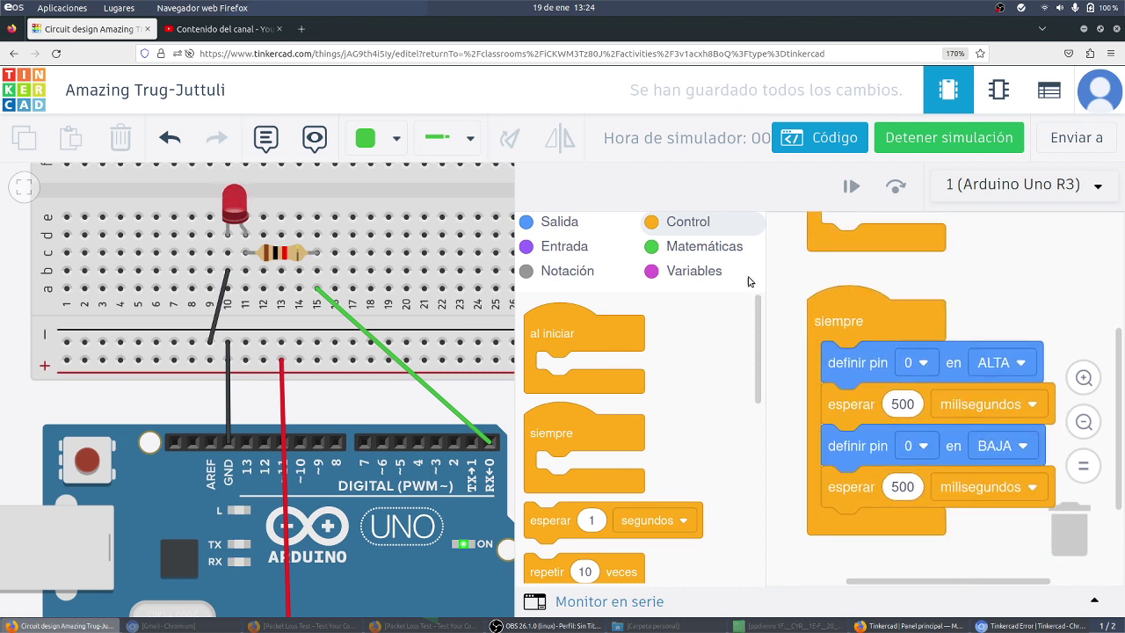
# Step: Show the Salida blocks, then bring the OBS Studio window to the front
pyautogui.click(581, 228)
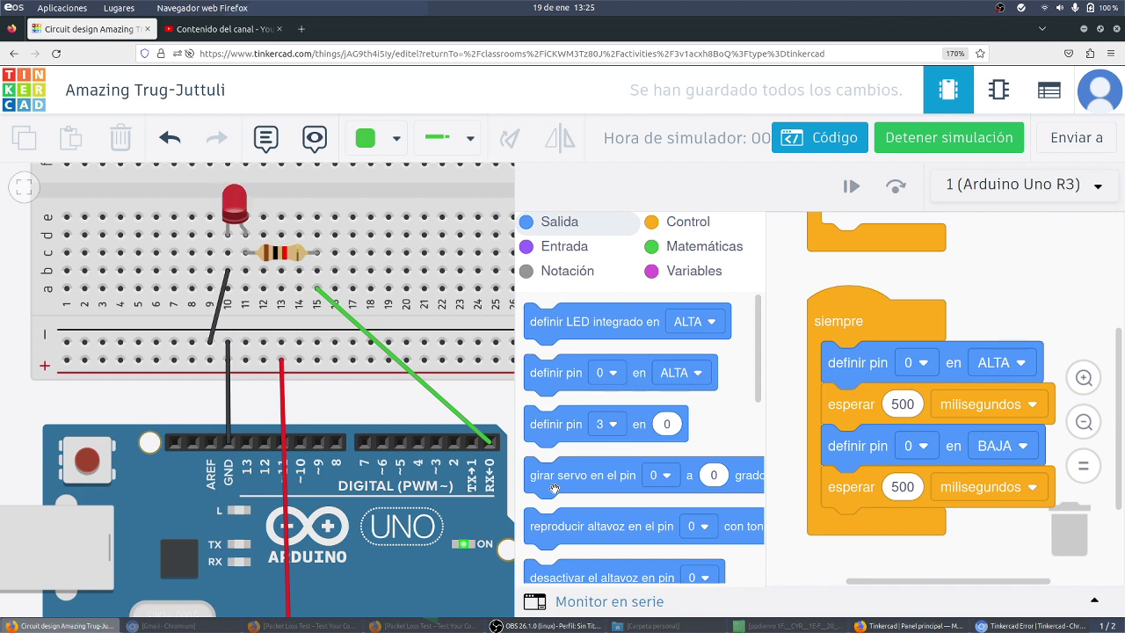
pyautogui.click(566, 626)
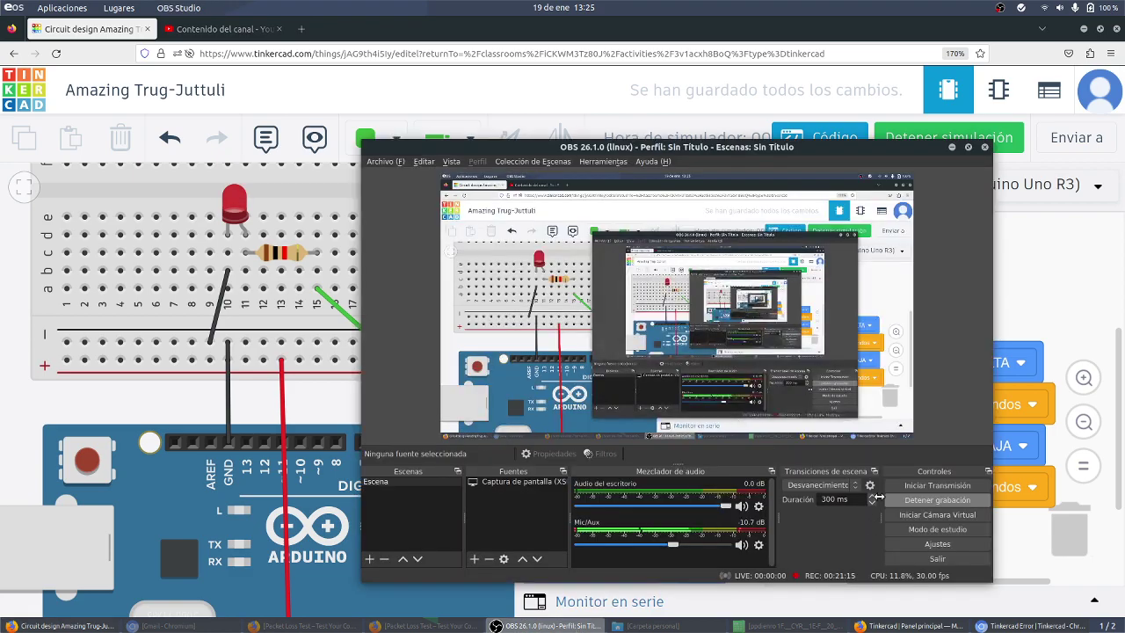